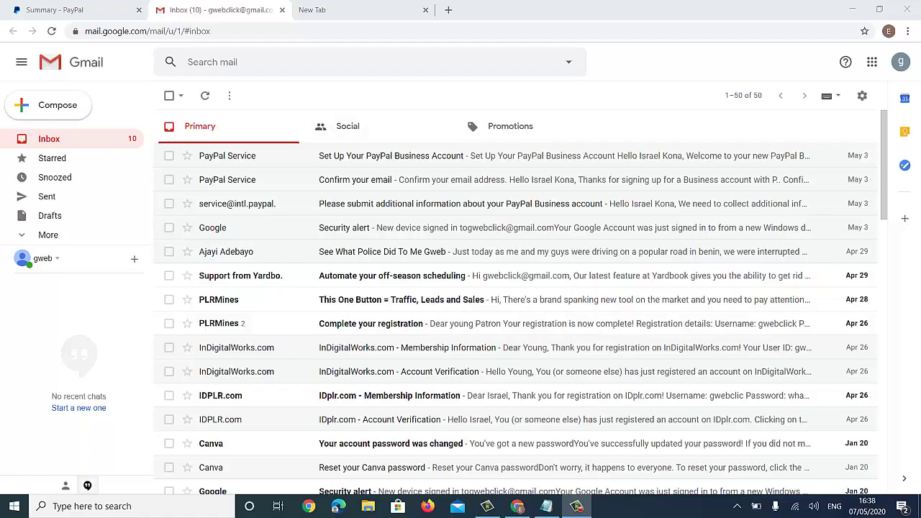
- Load windscribe.com in the empty new tab
key(ctrl+Tab)
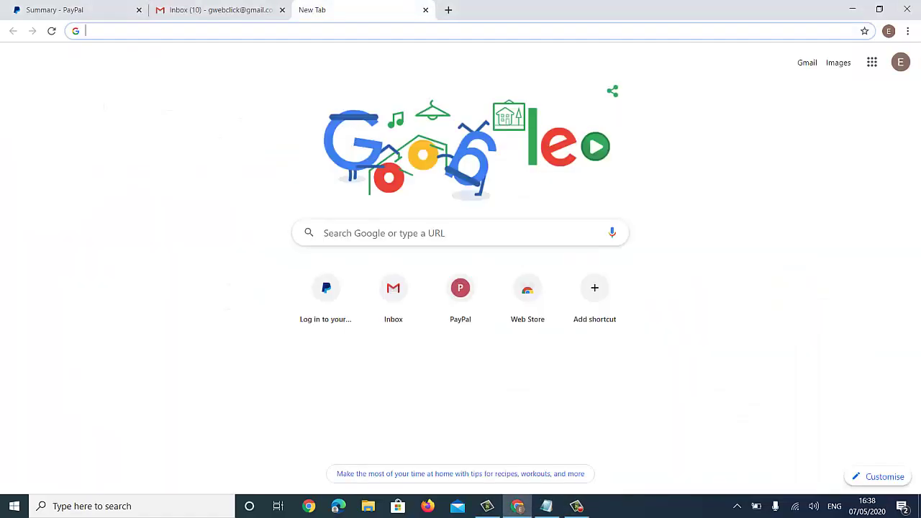
text(wind)
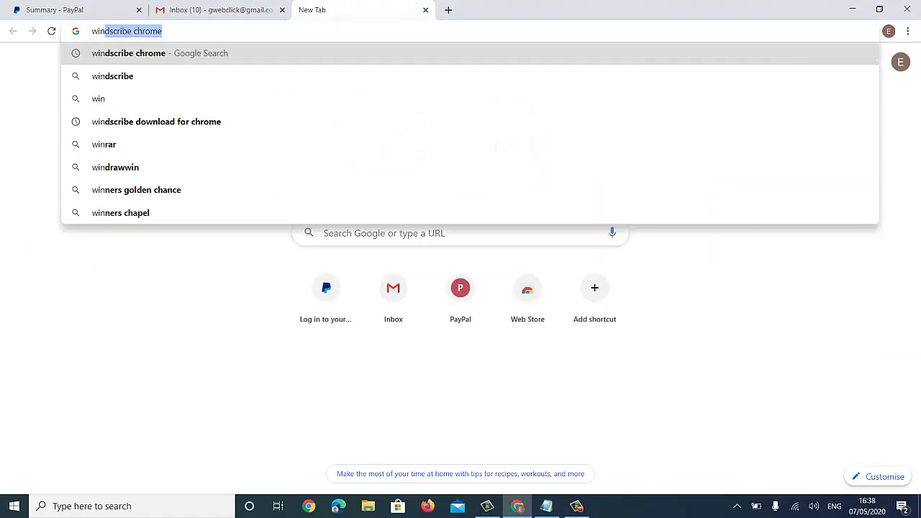
key(Right)
key(BackSpace)
key(BackSpace)
key(BackSpace)
key(BackSpace)
key(BackSpace)
key(BackSpace)
key(BackSpace)
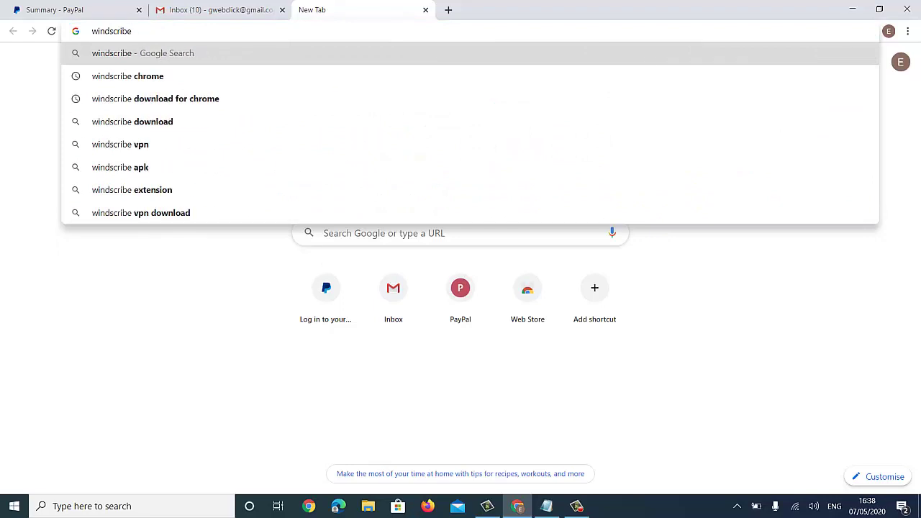
text(.com)
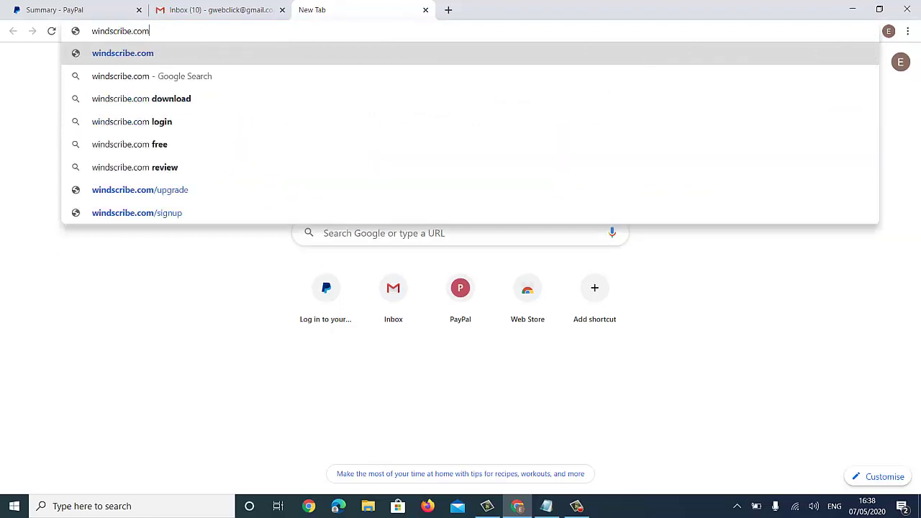
key(Return)
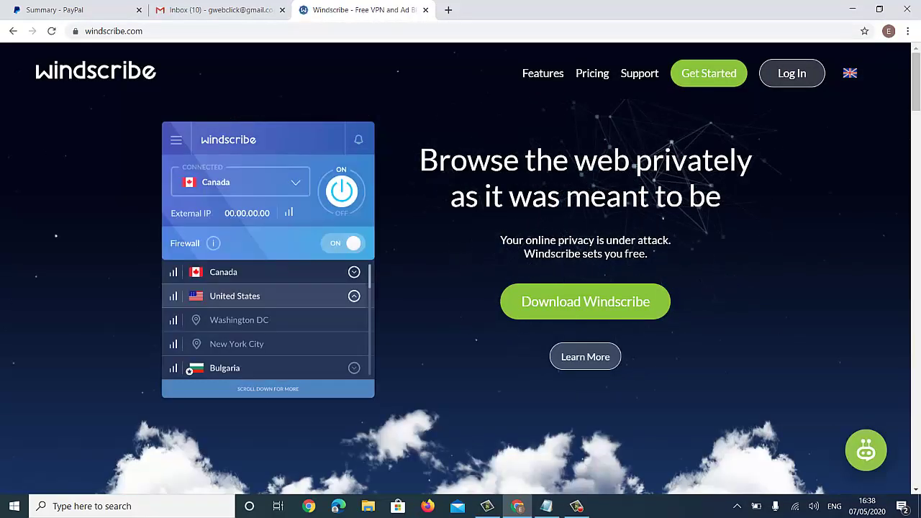
- Open Windscribe's Upgrade to Pro plans page
mouse_move(791, 73)
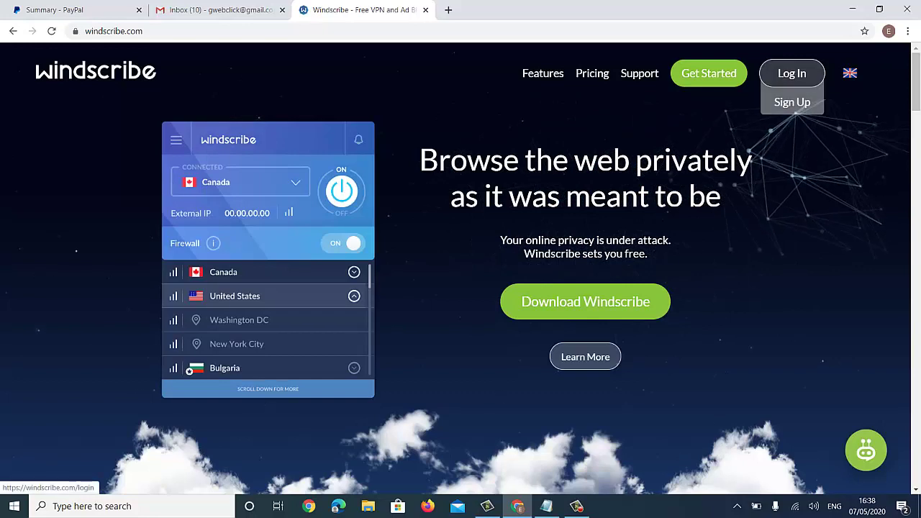
click(593, 72)
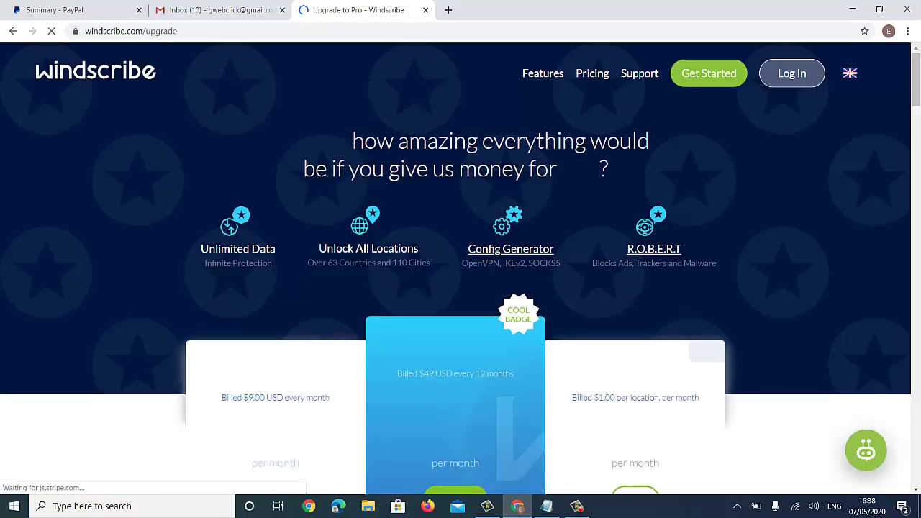
scroll(460, 287, down, 3)
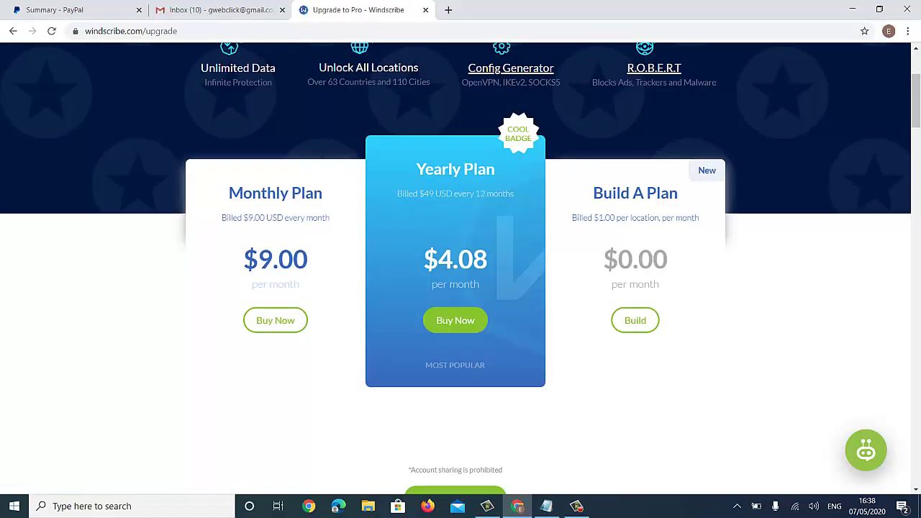
- Go from the login page to the Create Your Account sign-up form
click(455, 320)
scroll(461, 288, down, 2)
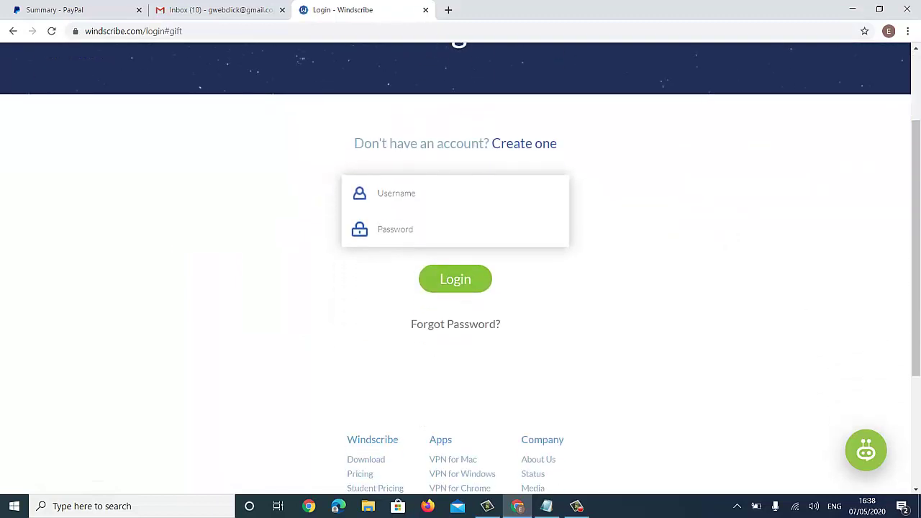
scroll(461, 288, down, 2)
scroll(461, 288, up, 4)
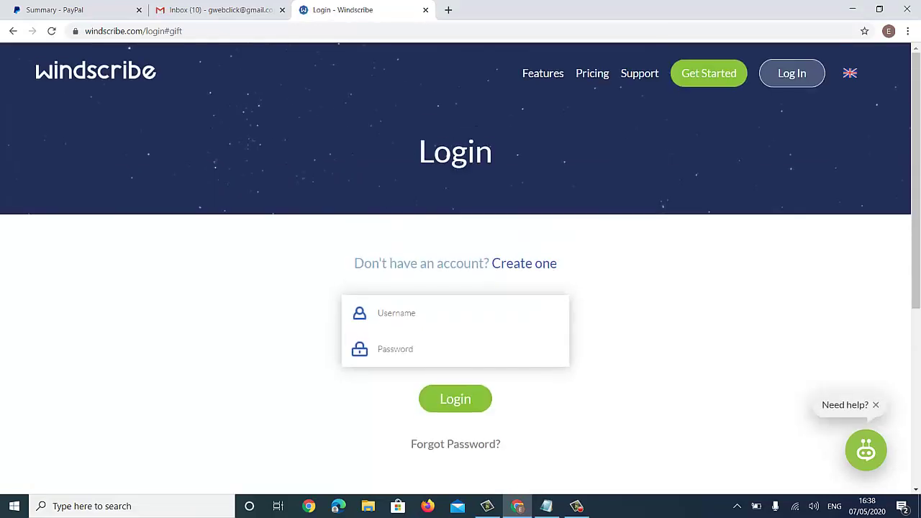
click(524, 263)
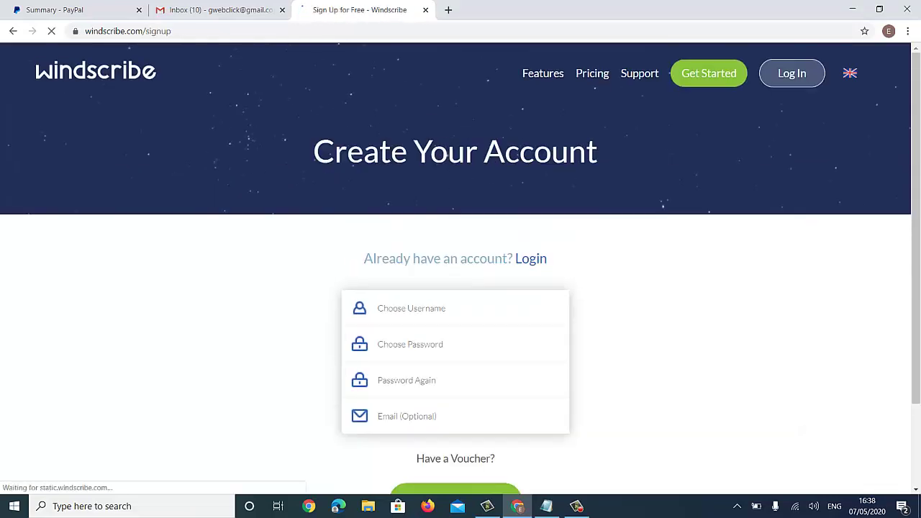
scroll(460, 288, down, 2)
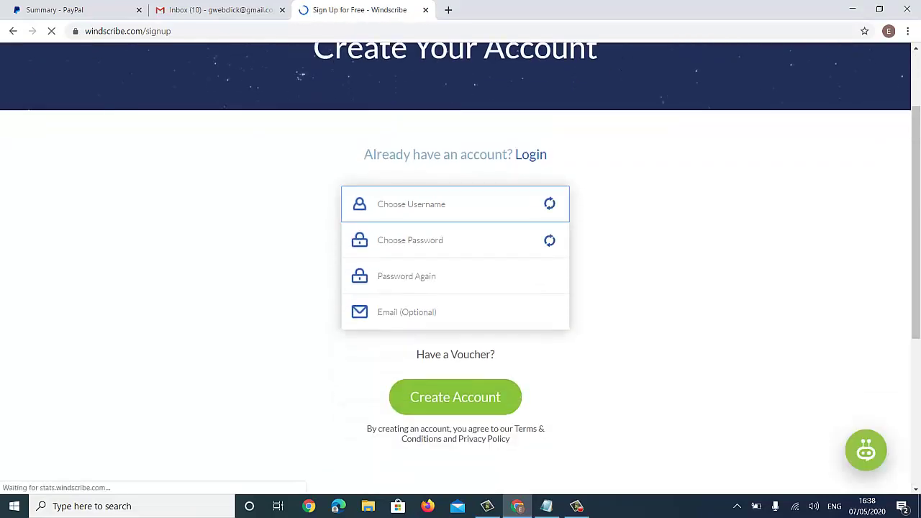
- Enter username konaclick and type the password twice
text(konaclick)
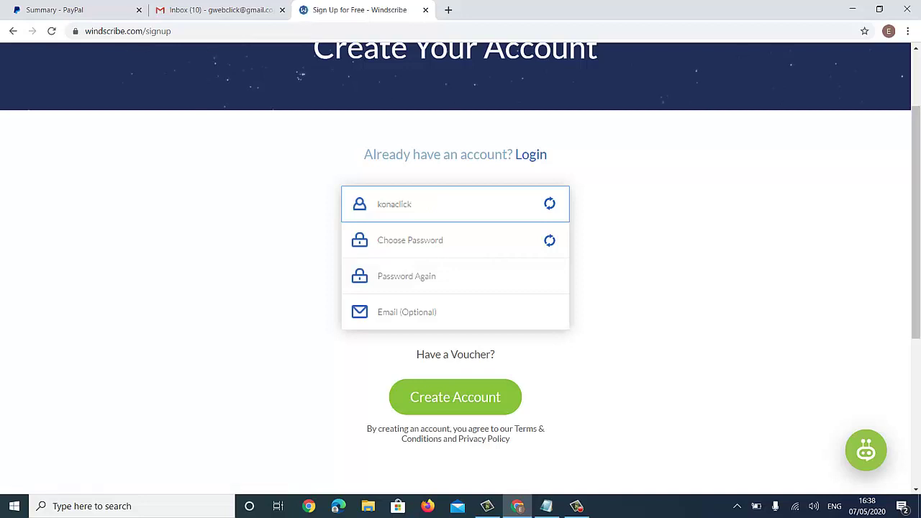
click(403, 240)
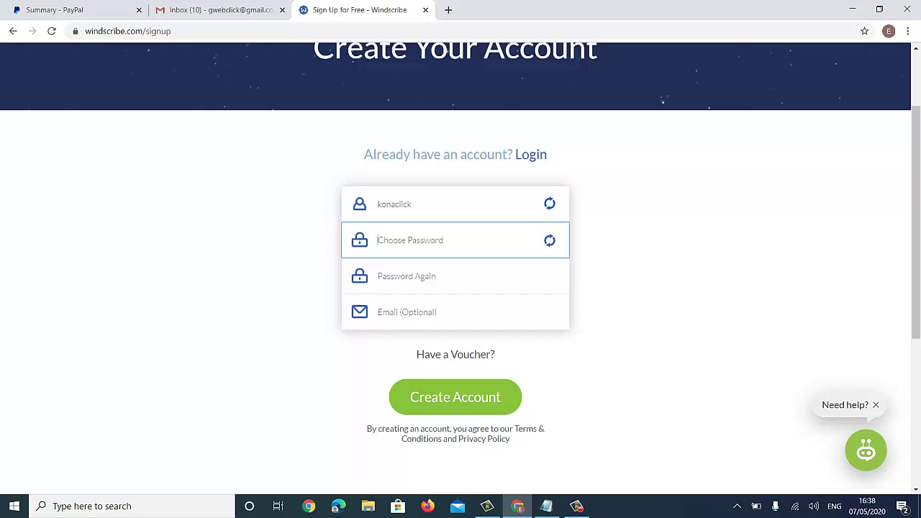
text(**********)
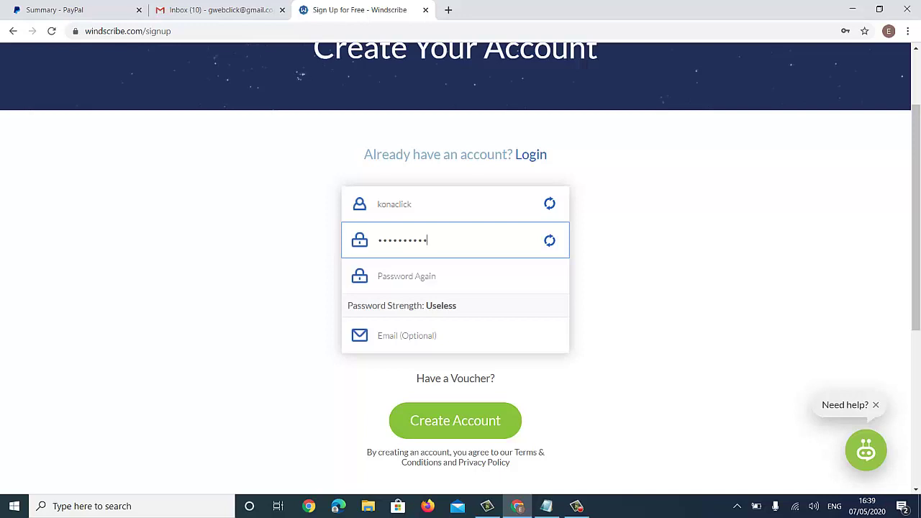
key(ctrl+a)
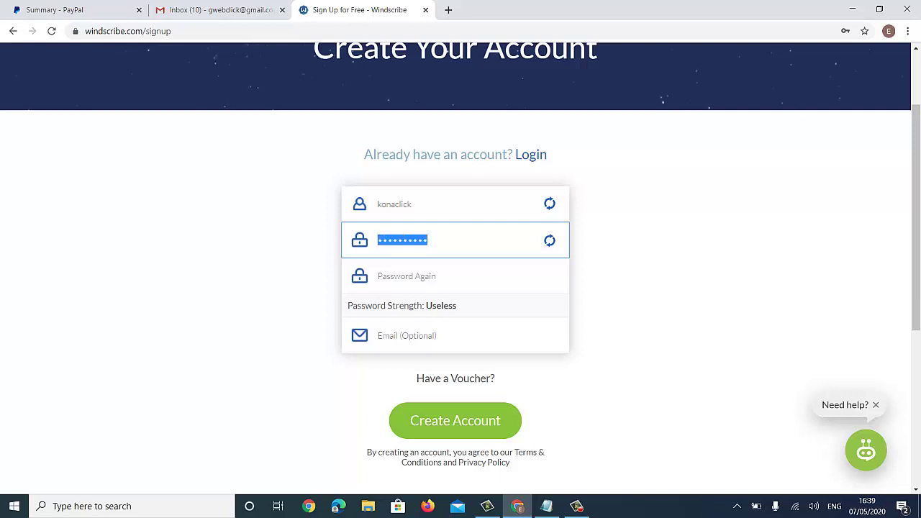
text(****)
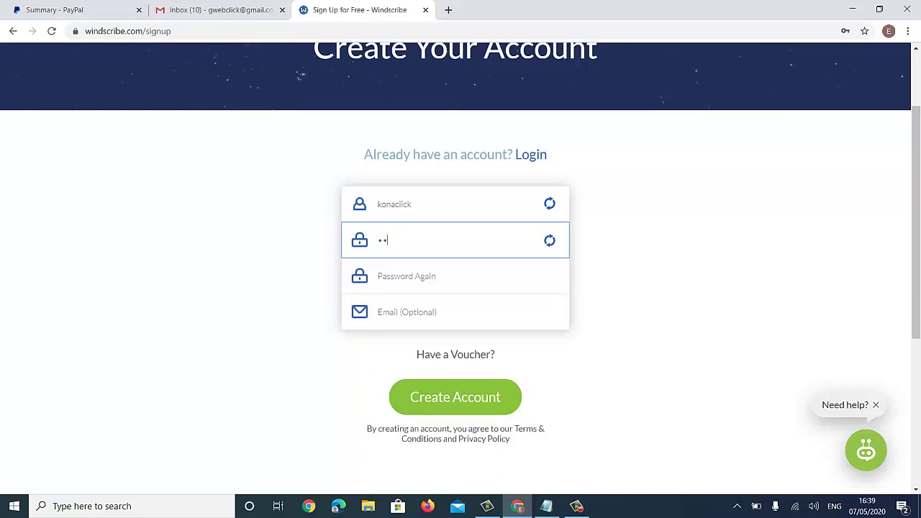
text(******)
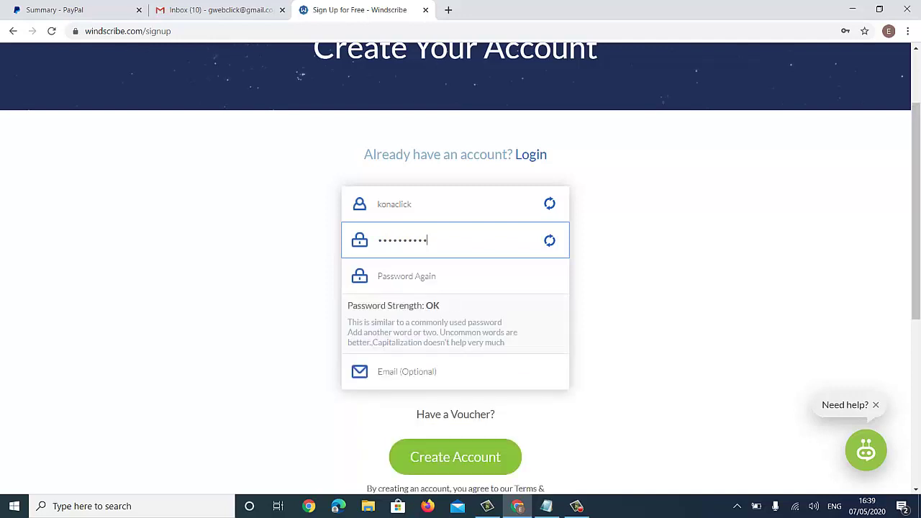
click(431, 277)
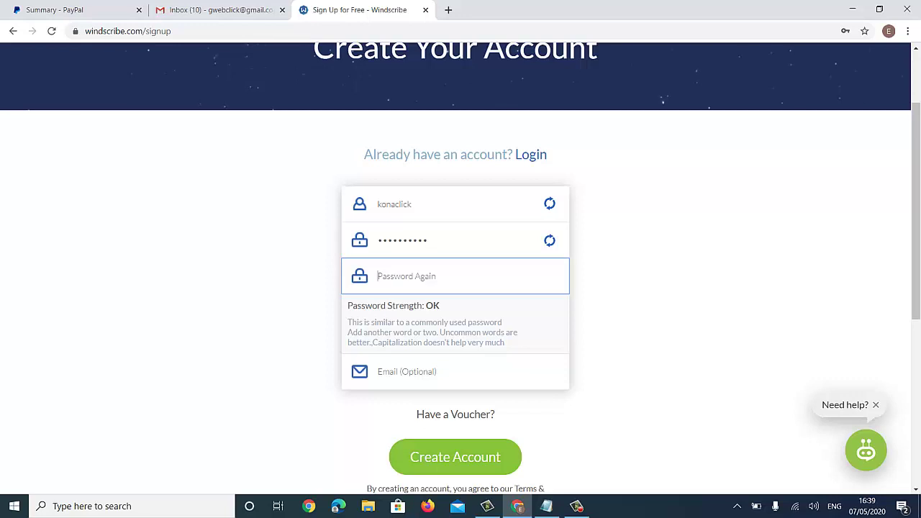
text(**********)
- Copy the saved e-mail address from Notepad for the optional e-mail field
click(406, 372)
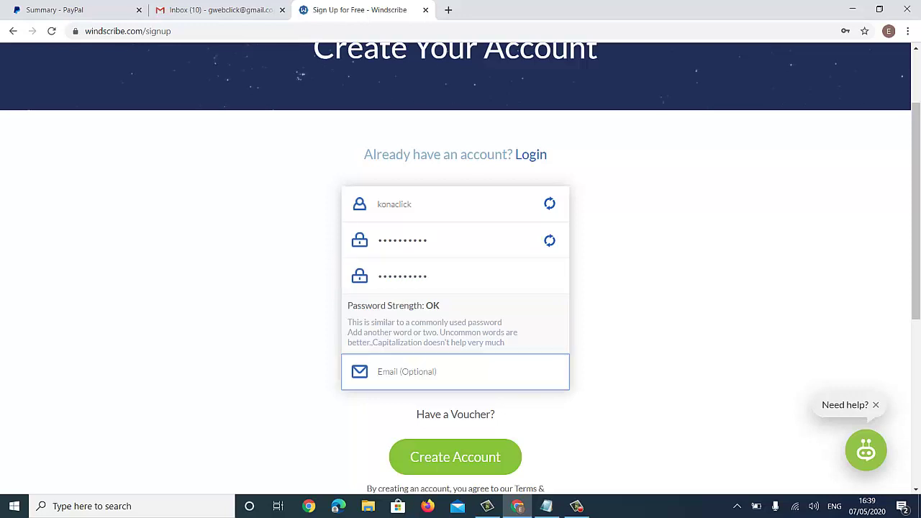
key(alt+Tab)
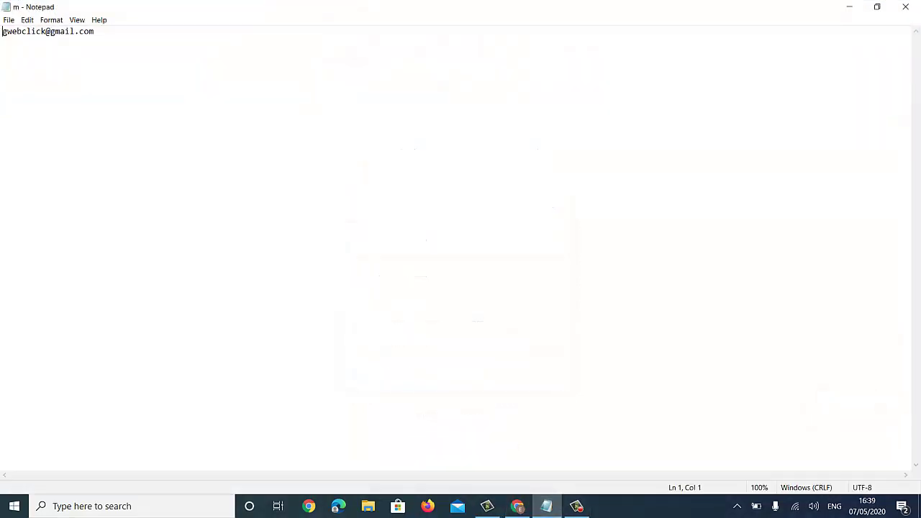
key(ctrl+a)
key(ctrl+c)
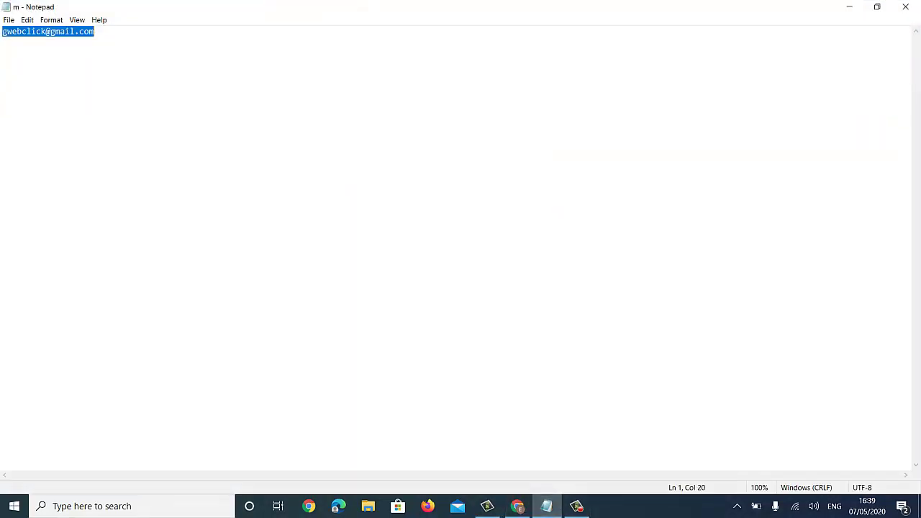
key(alt+Tab)
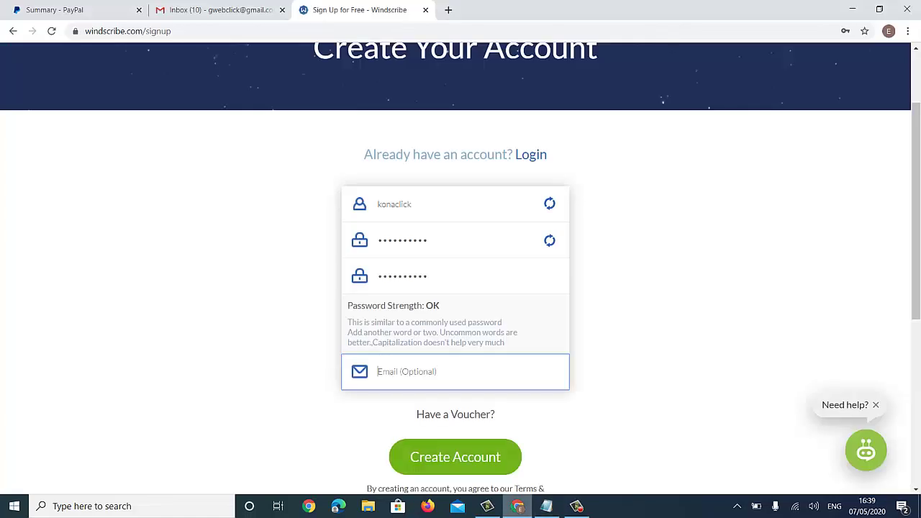
- Paste the e-mail address into the form and submit it
key(ctrl+v)
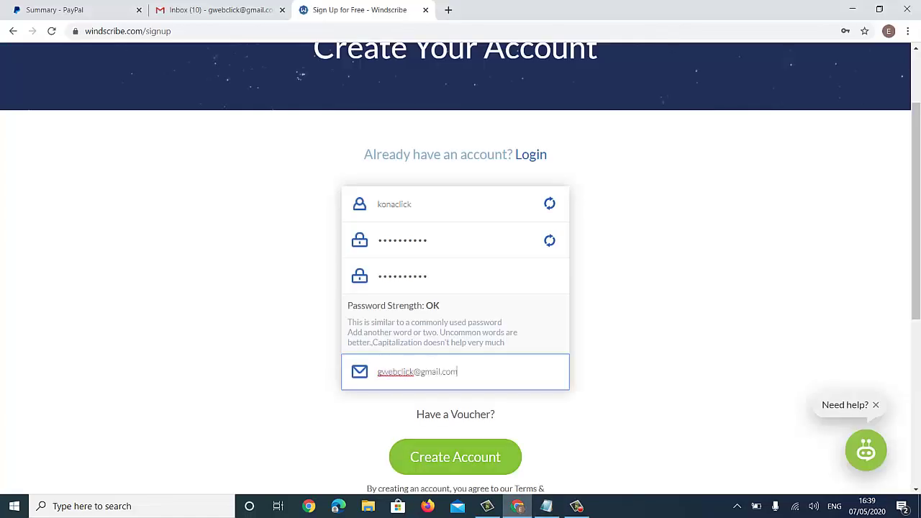
key(Tab)
key(Tab)
key(Return)
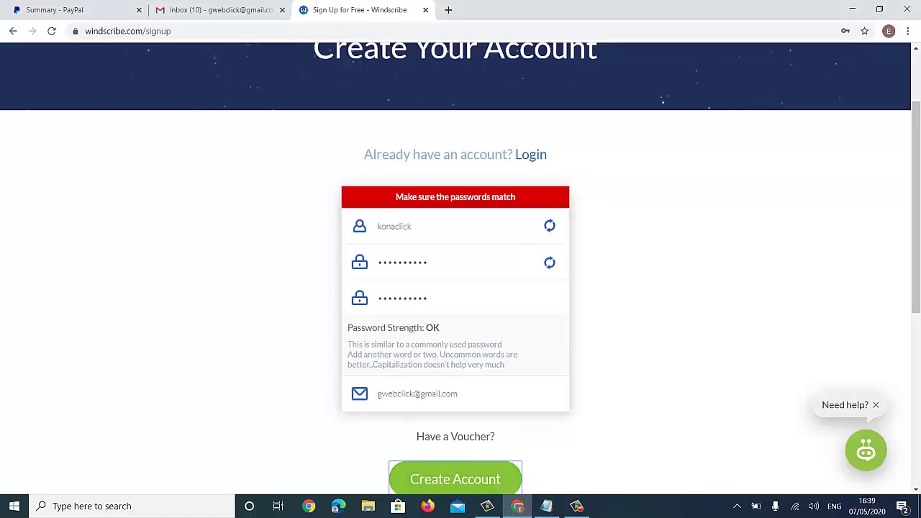
- Retype a new password in both fields, submit, and save the password in Chrome
click(432, 262)
key(shift+Left)
key(shift+Left)
key(shift+Left)
key(shift+Left)
key(shift+Left)
key(shift+Left)
key(shift+Left)
key(shift+Left)
key(shift+Left)
key(shift+Left)
key(BackSpace)
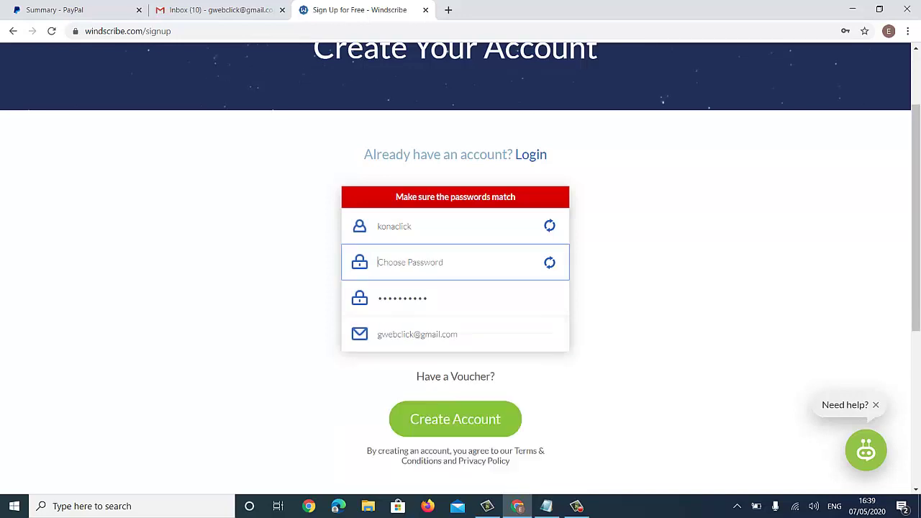
text(aaaaaaaa)
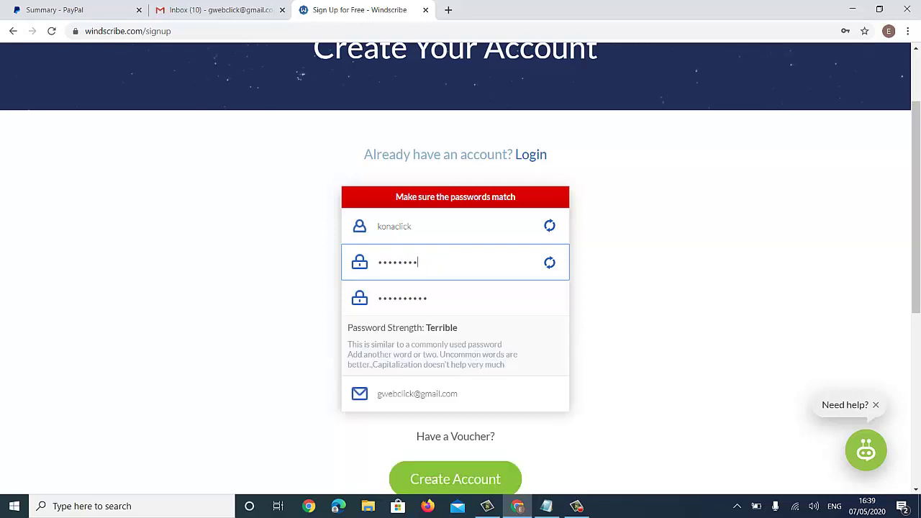
text(aaaaa)
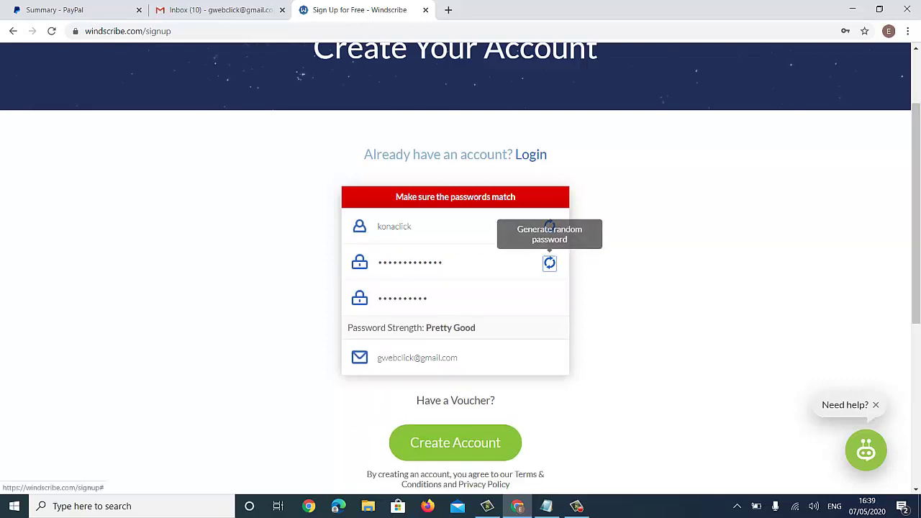
drag(430, 297, 377, 298)
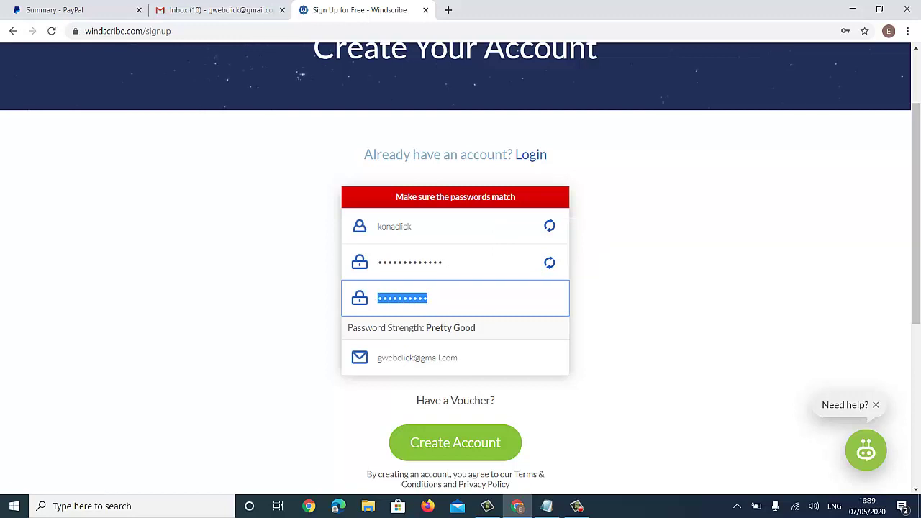
text(aaaaaaaaaaaaa)
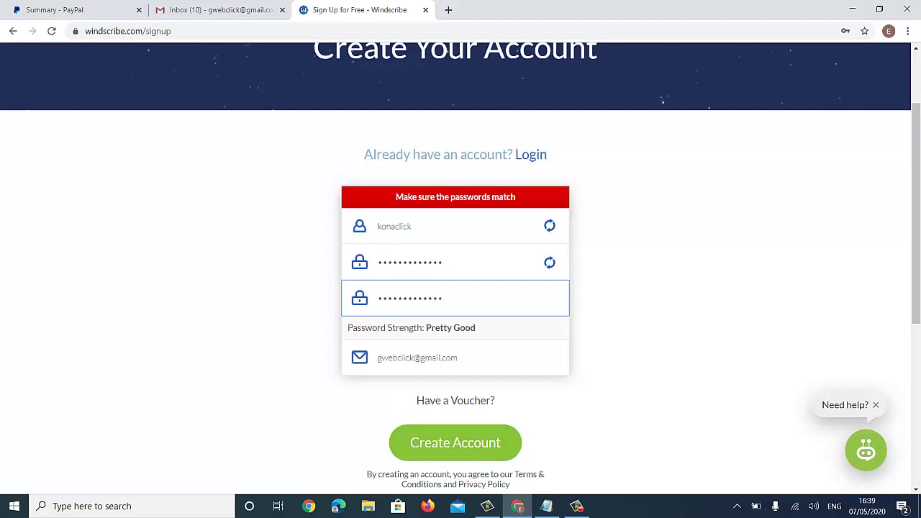
key(Tab)
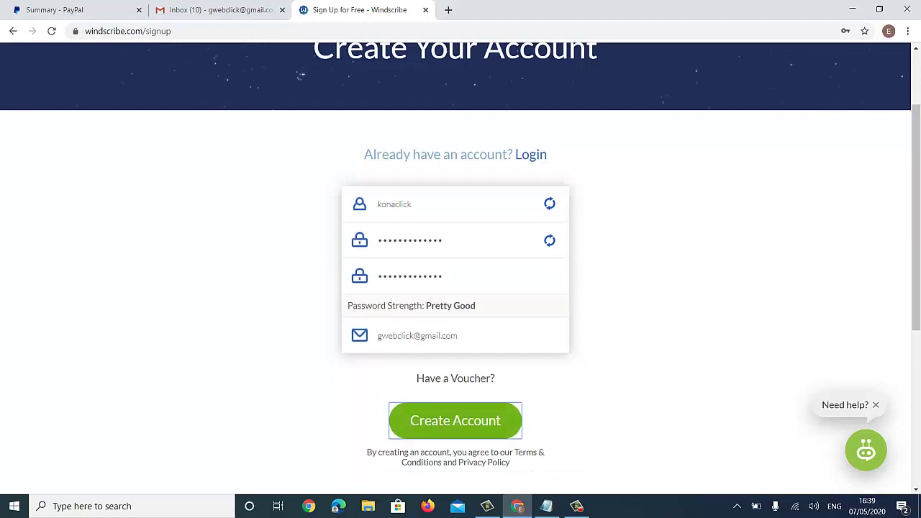
key(Return)
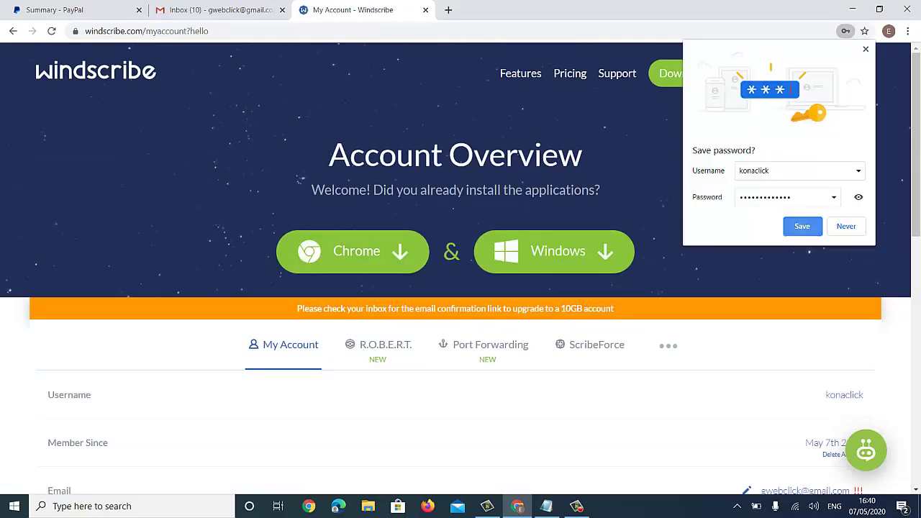
click(802, 226)
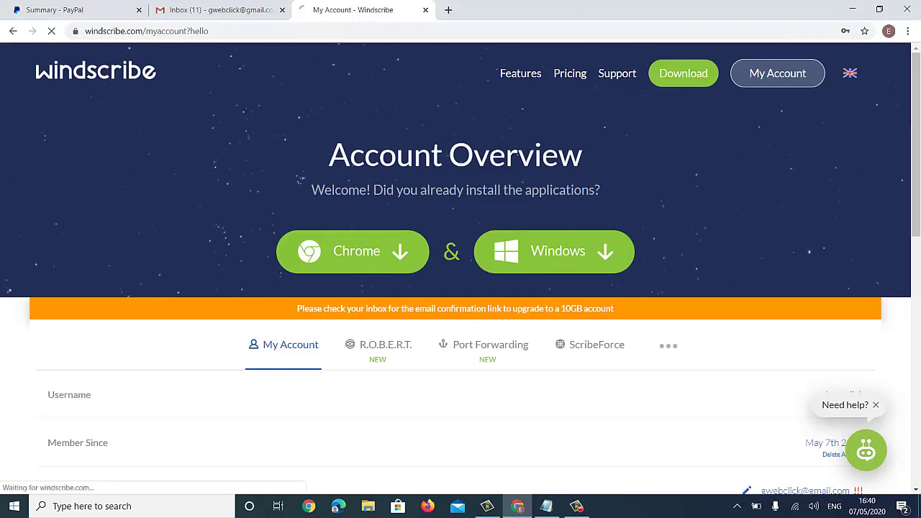
- Start a custom plan and add United Kingdom as a pro location
scroll(461, 267, down, 3)
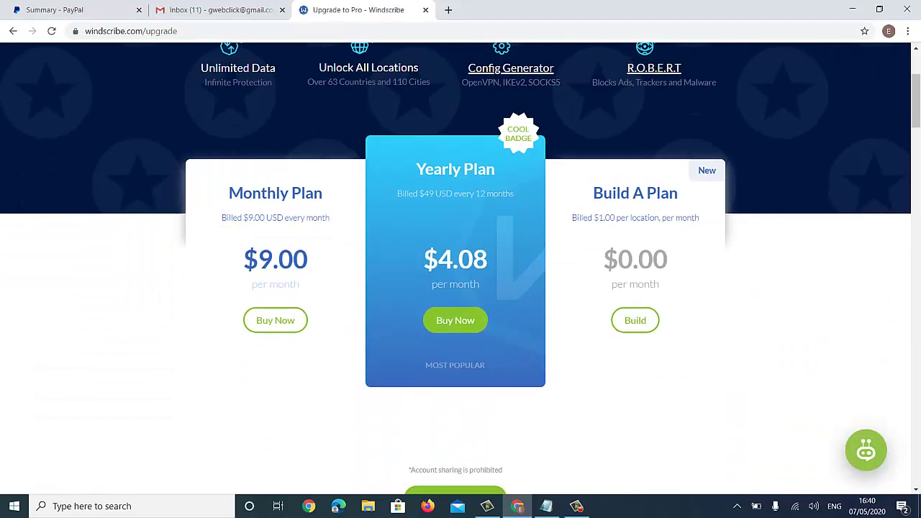
click(635, 320)
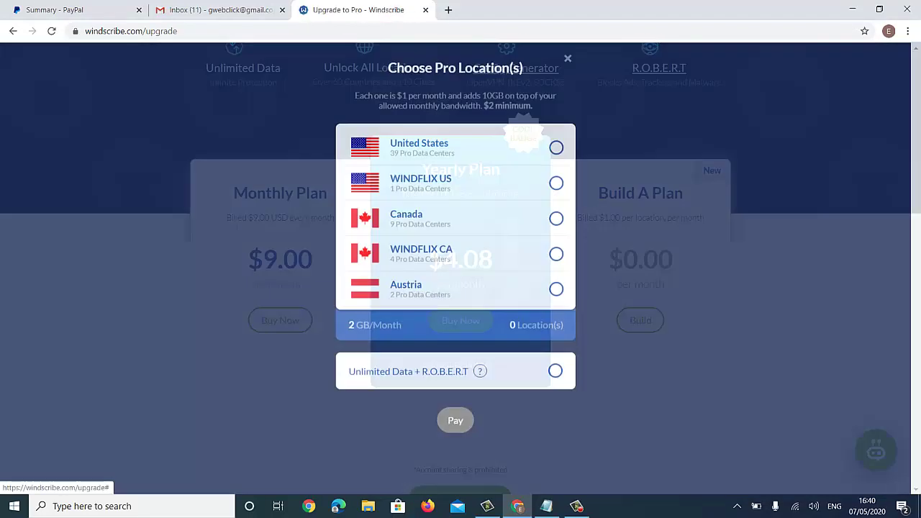
scroll(556, 220, down, 5)
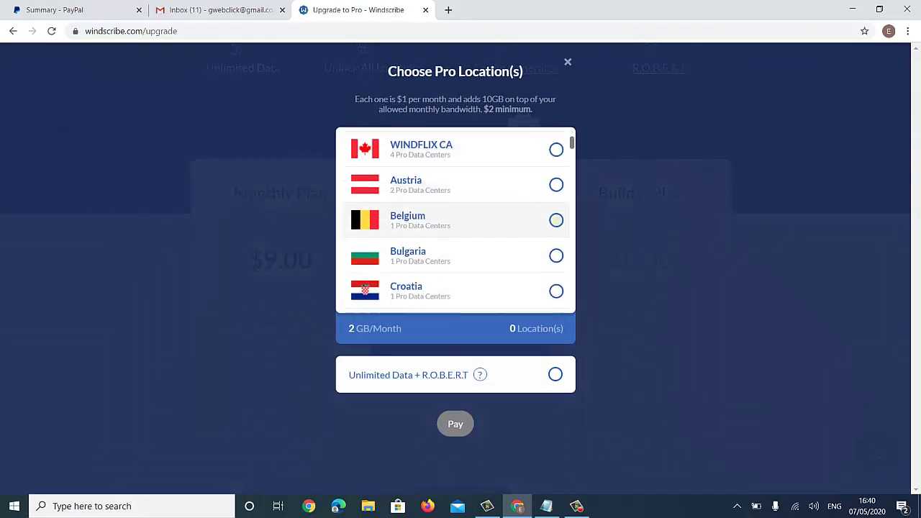
scroll(557, 230, down, 5)
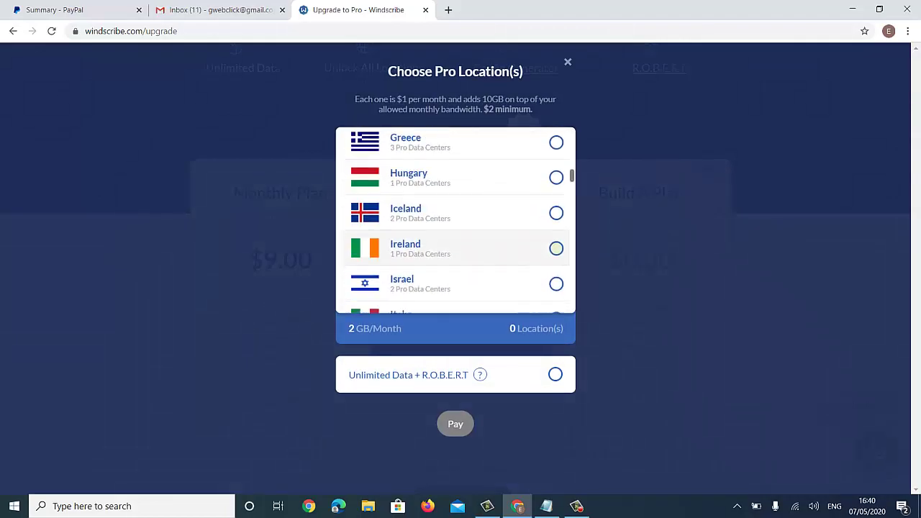
scroll(556, 237, down, 5)
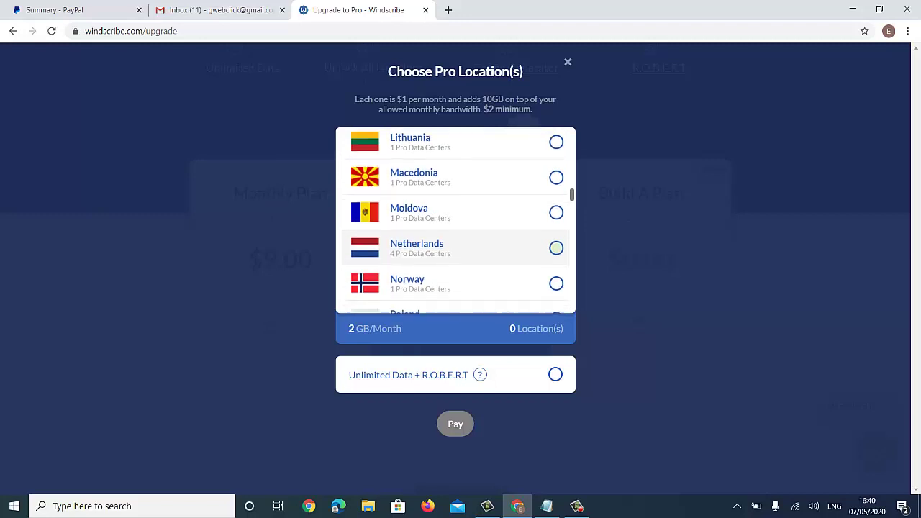
scroll(556, 230, down, 4)
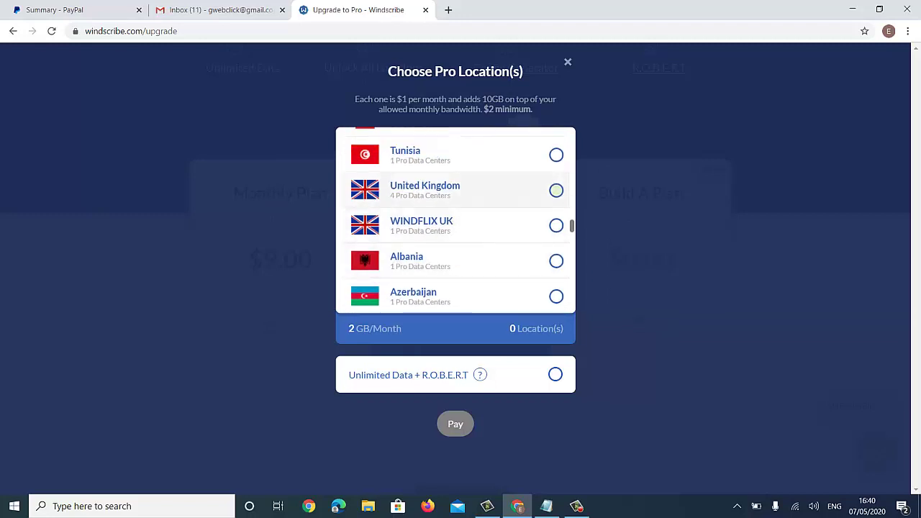
click(557, 190)
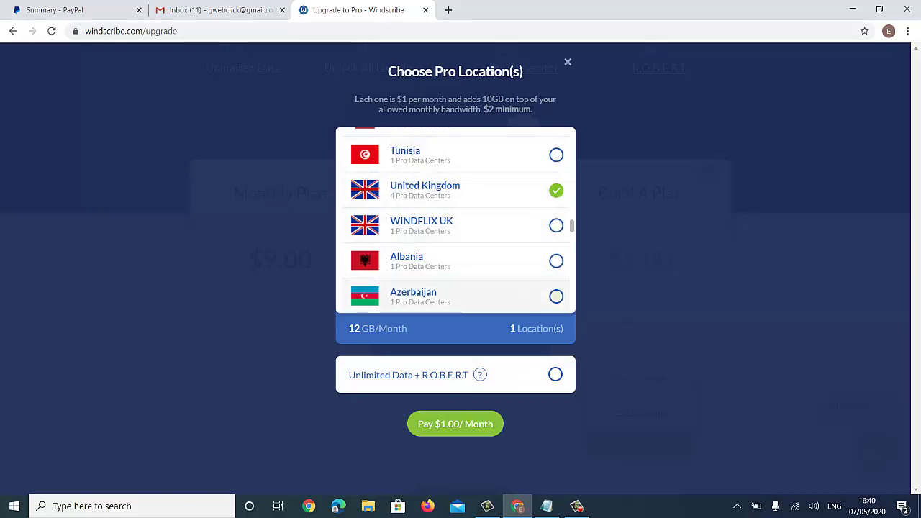
- Add Unlimited Data + R.O.B.E.R.T and pay the $2.00 plan via PayPal
click(555, 374)
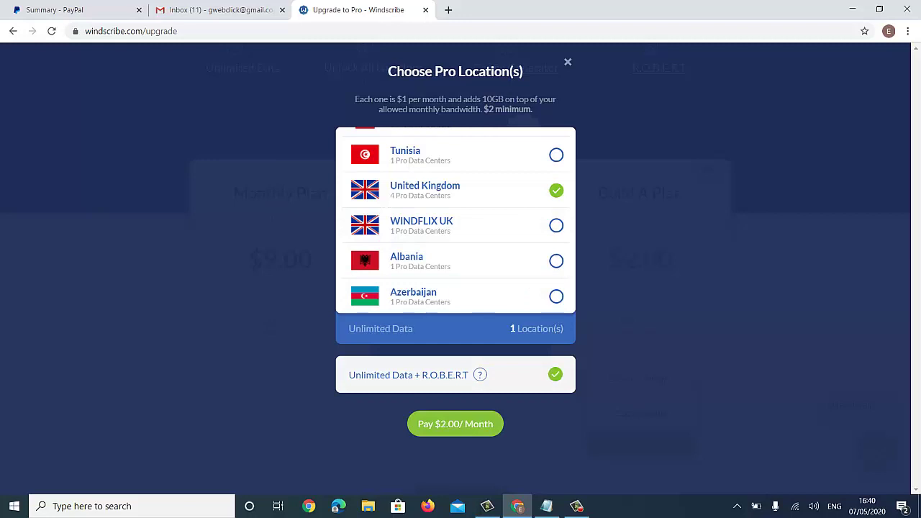
click(455, 424)
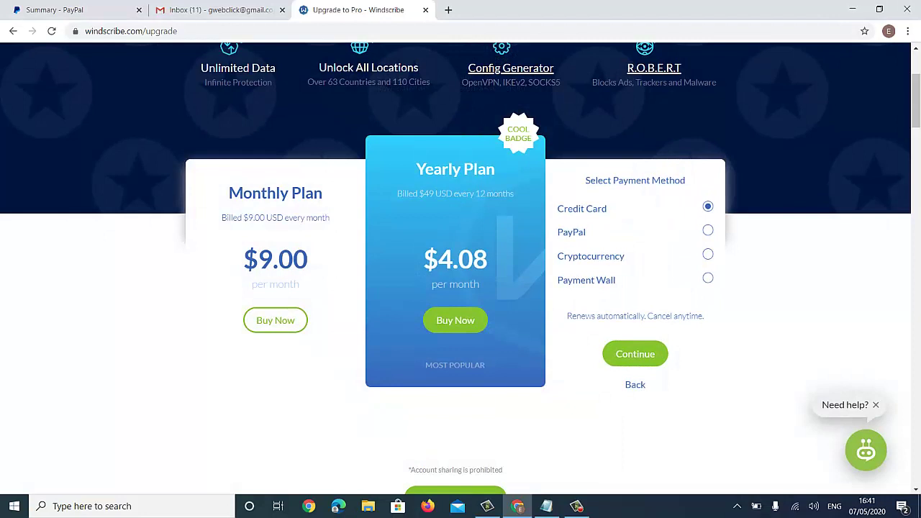
click(708, 230)
click(634, 354)
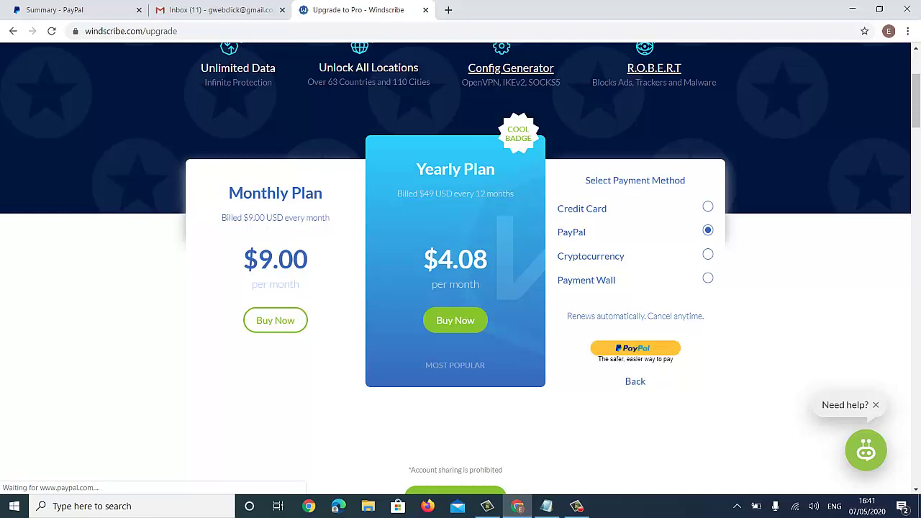
- Approve the $2 Custom Subscription in the PayPal Checkout popup
scroll(460, 259, down, 1)
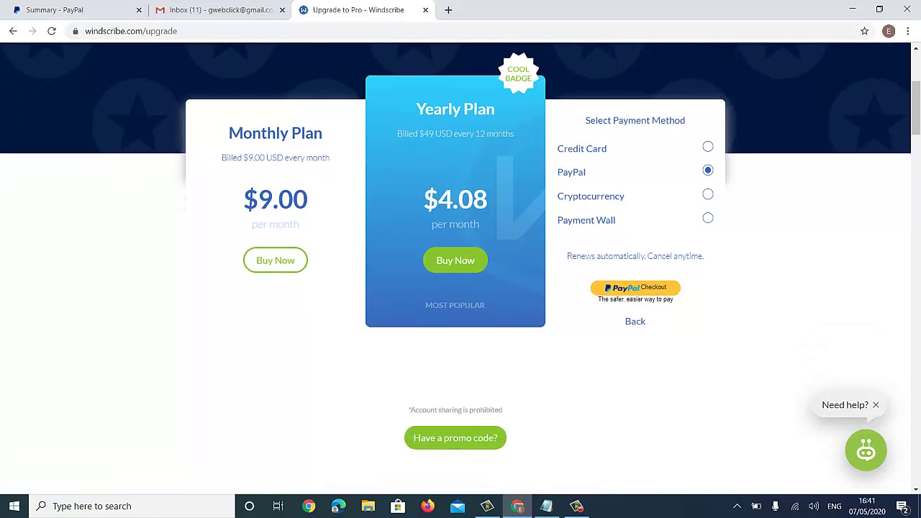
click(598, 288)
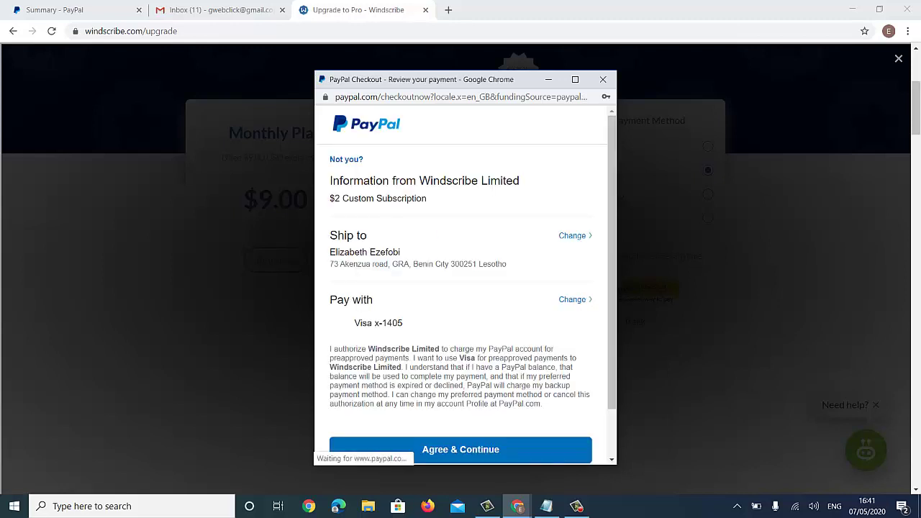
scroll(461, 288, down, 1)
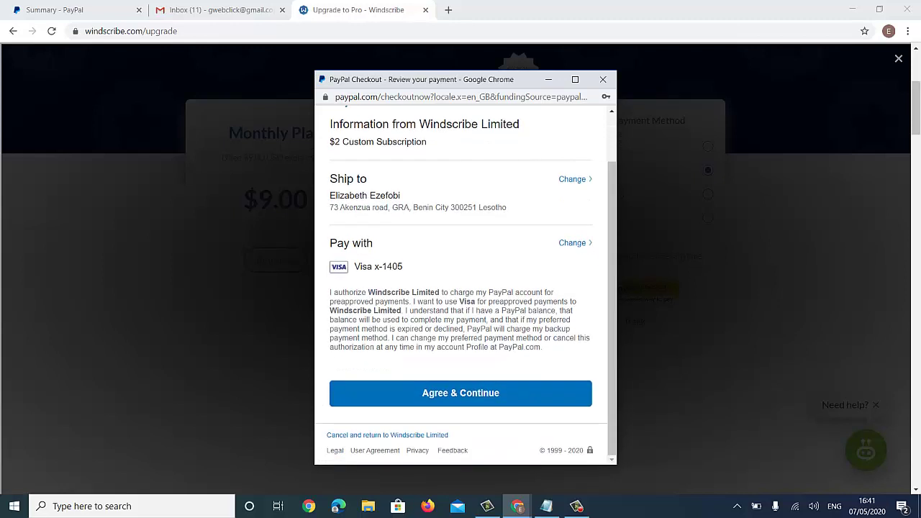
click(461, 393)
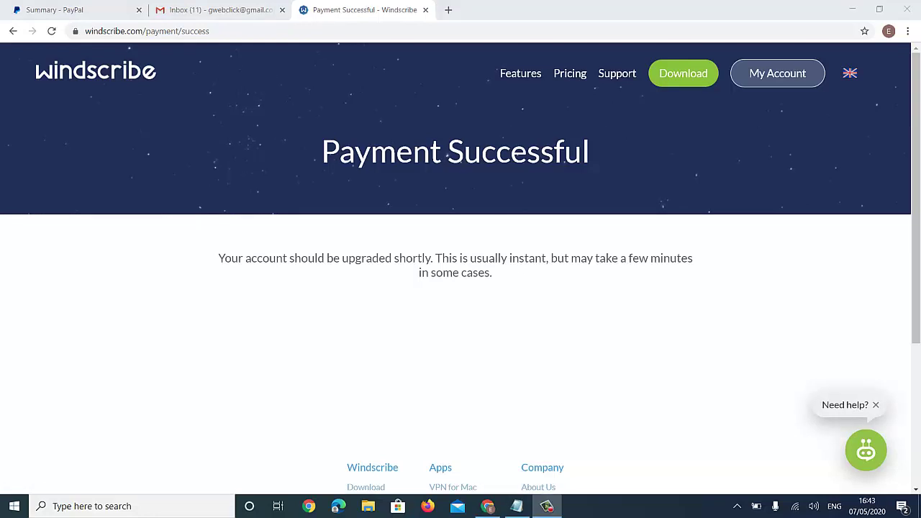
- Open the Windscribe download page and choose the Chrome version
scroll(461, 267, down, 3)
scroll(461, 266, up, 3)
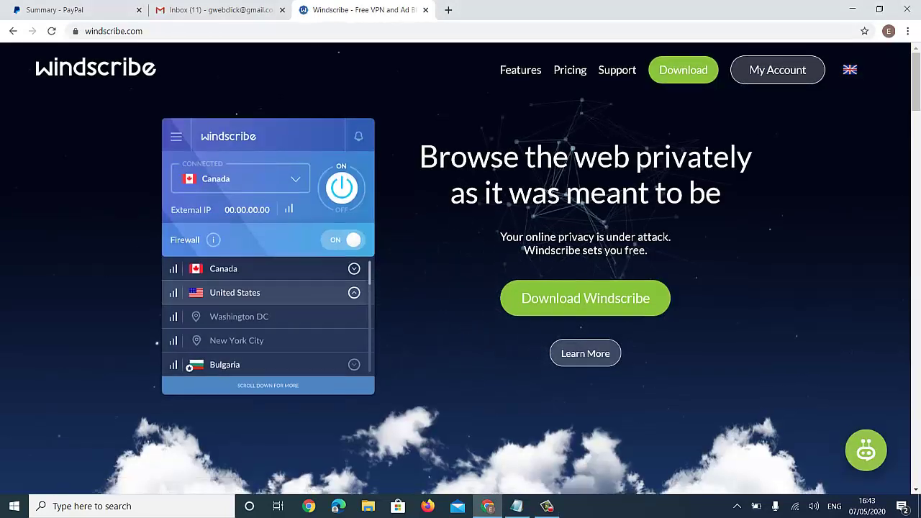
scroll(190, 370, down, 10)
scroll(461, 267, down, 10)
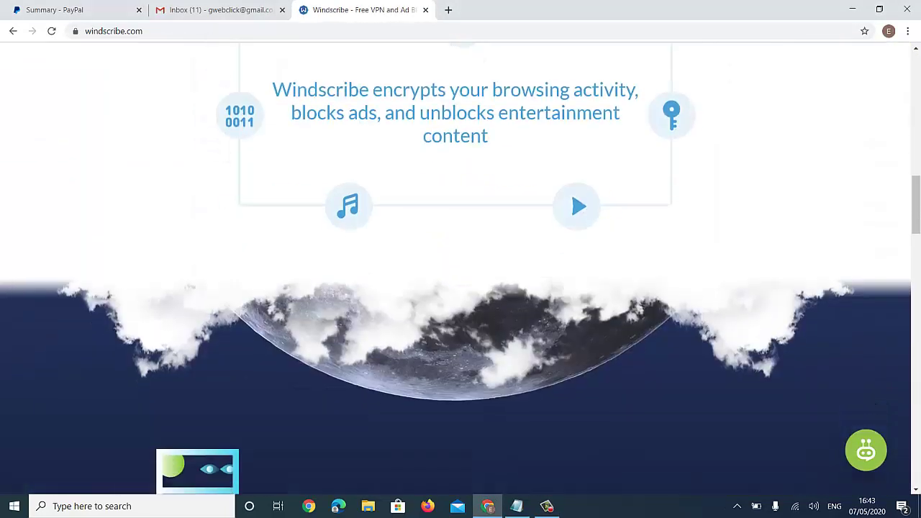
scroll(460, 267, up, 9)
scroll(190, 371, up, 10)
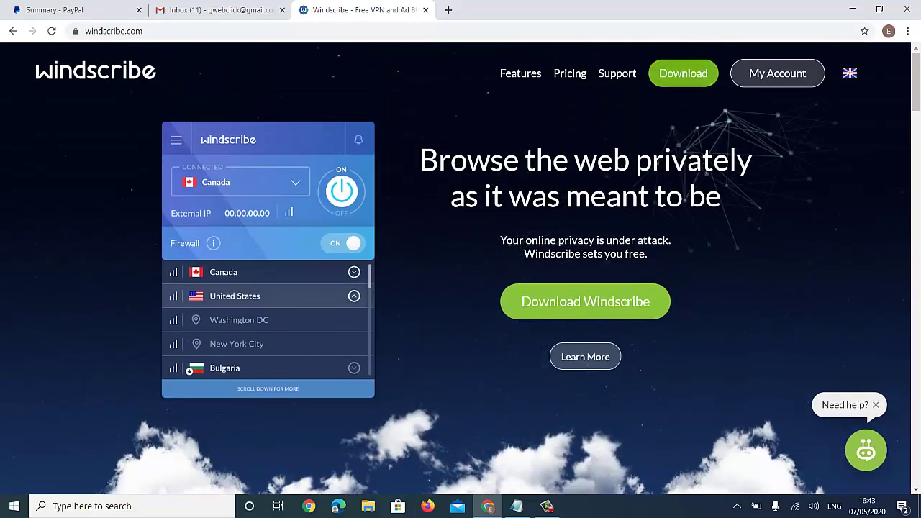
click(585, 305)
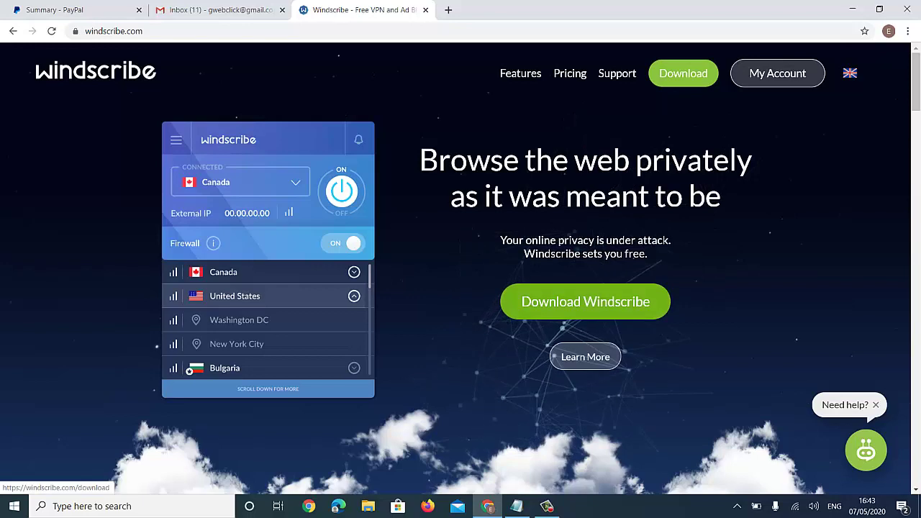
scroll(576, 299, down, 1)
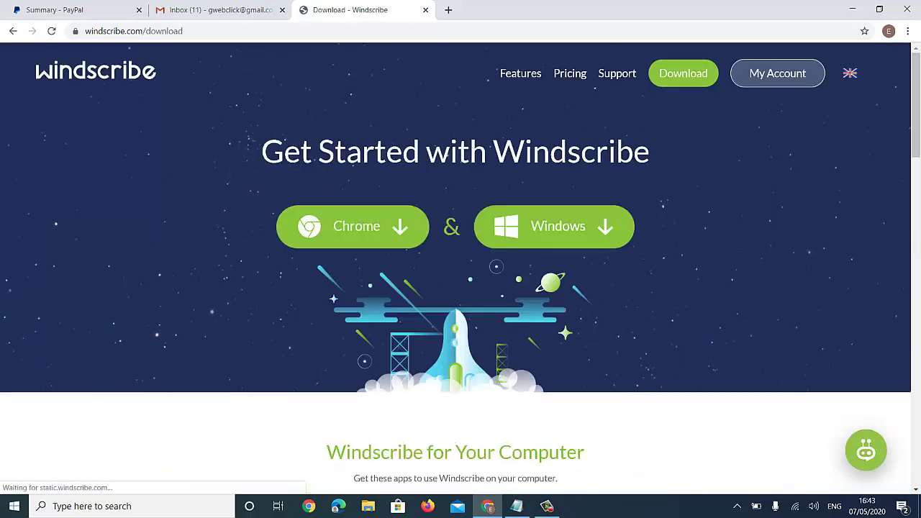
scroll(461, 288, down, 1)
click(356, 166)
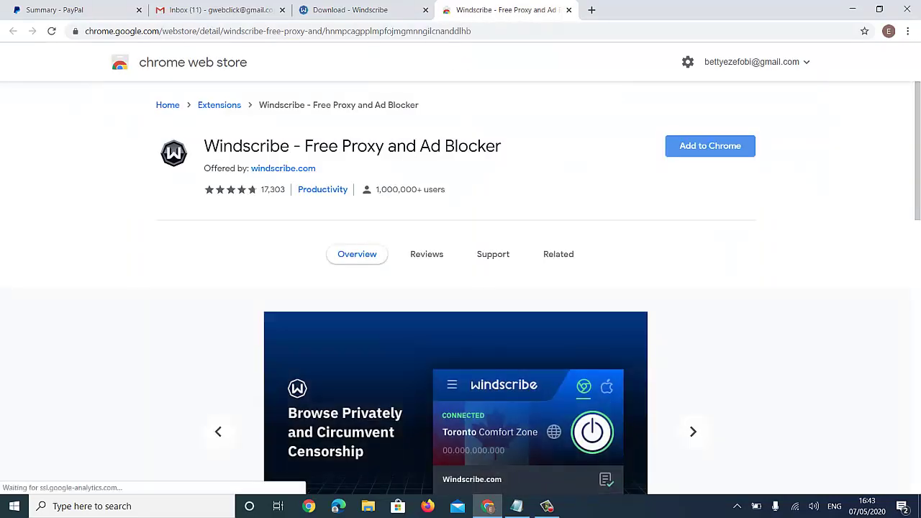
- Add the Windscribe - Free Proxy and Ad Blocker extension to Chrome and open its panel
click(711, 146)
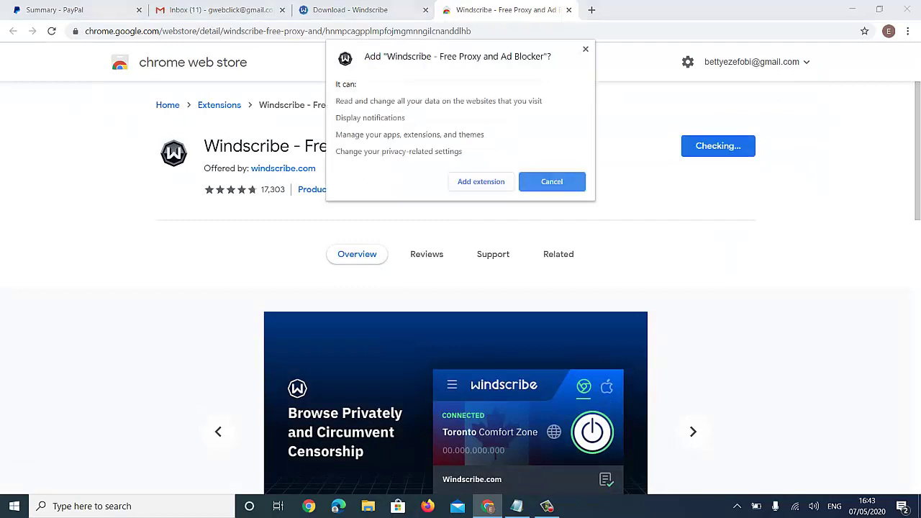
key(Escape)
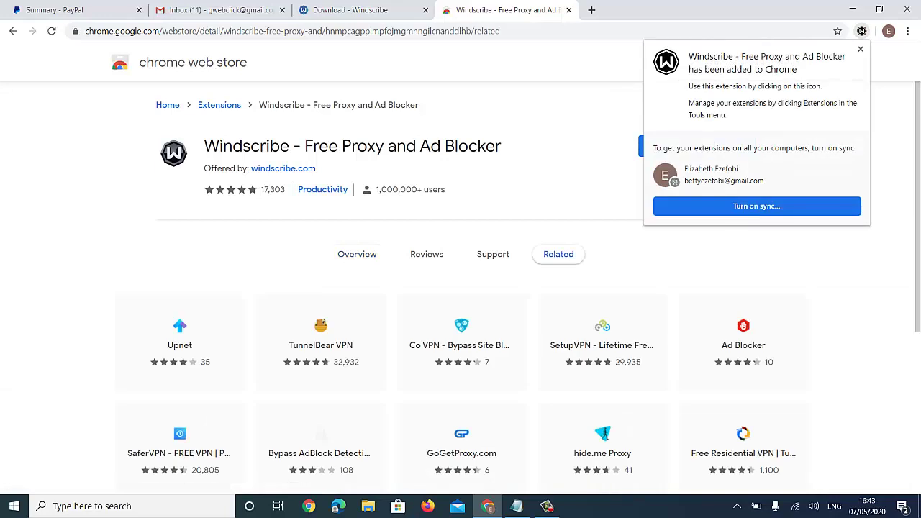
click(862, 31)
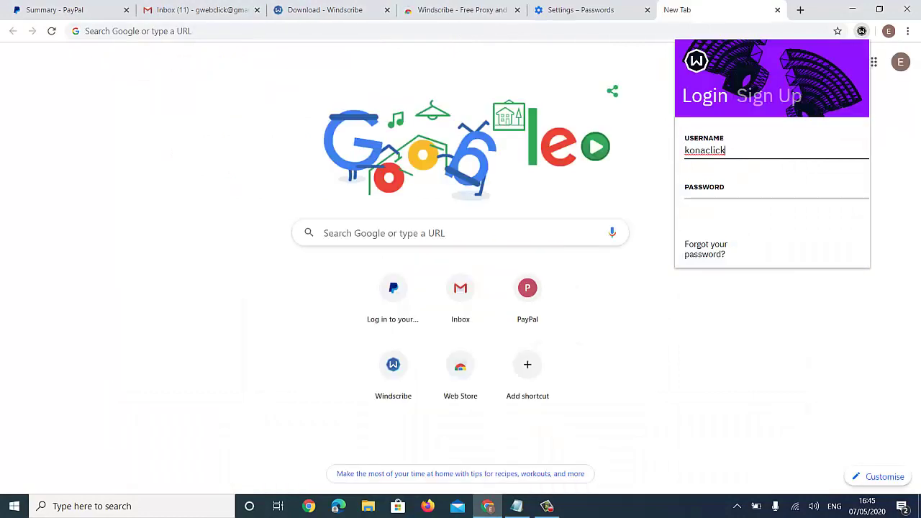
- Log in to the extension with the account password and accept the welcome screen
key(Tab)
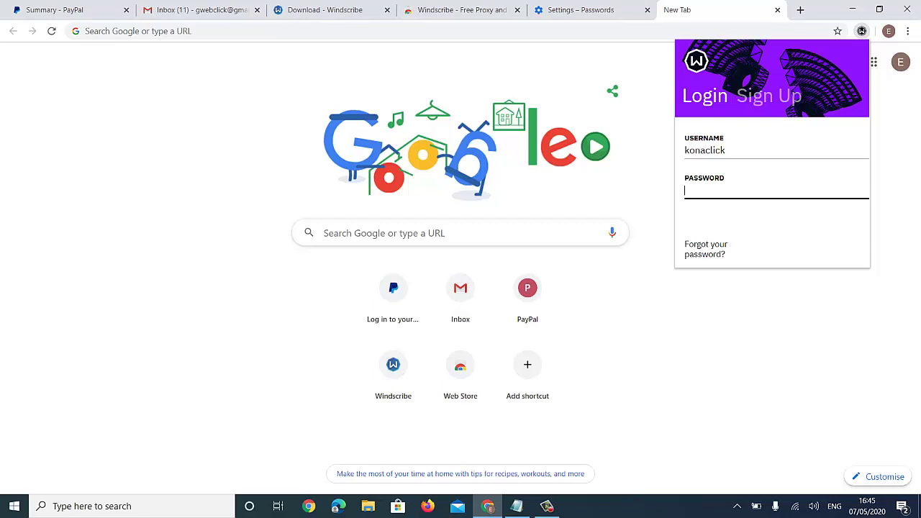
key(ctrl+v)
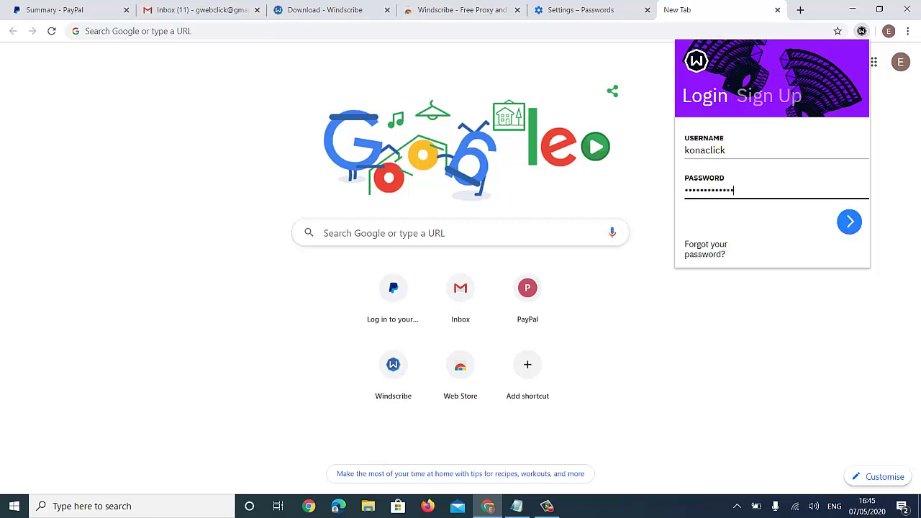
key(Return)
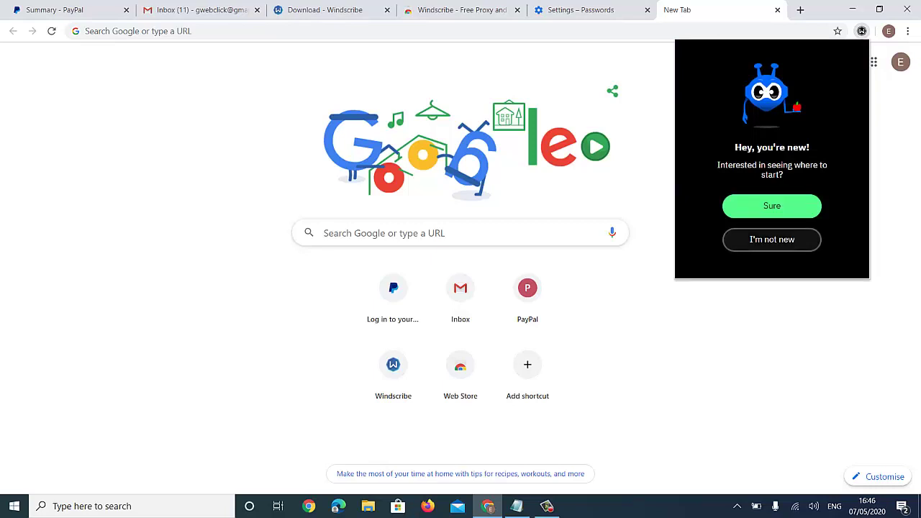
click(772, 205)
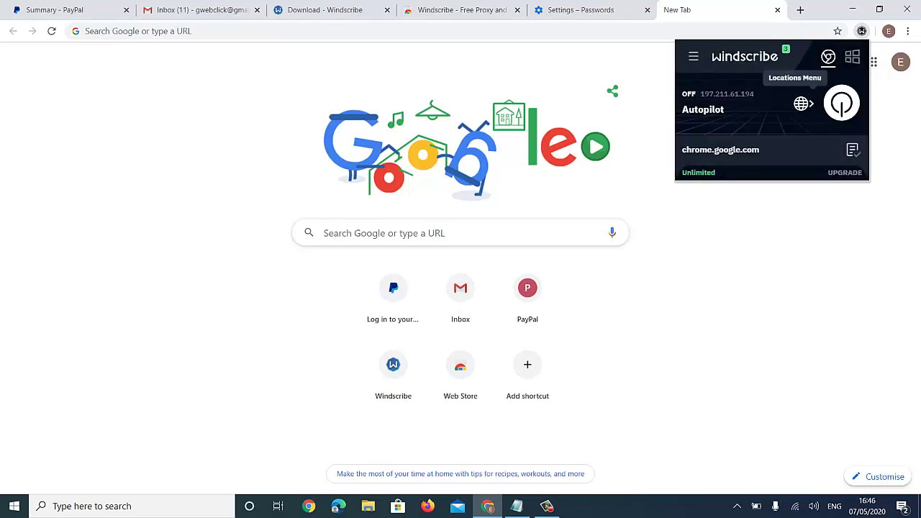
- Connect to London Biscuits in the United Kingdom, then enter whoer.net in the address bar
click(803, 99)
scroll(741, 179, down, 5)
scroll(770, 194, down, 7)
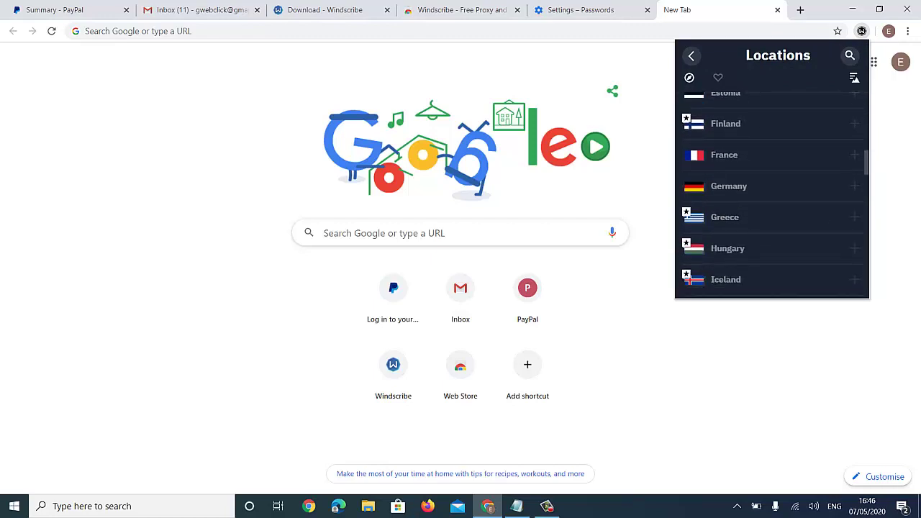
scroll(691, 144, down, 4)
scroll(691, 144, down, 5)
scroll(742, 180, down, 4)
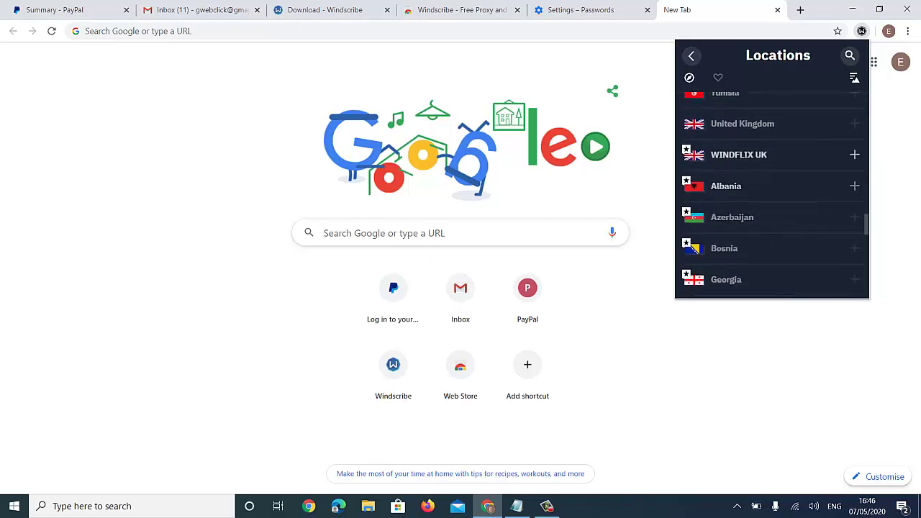
click(741, 144)
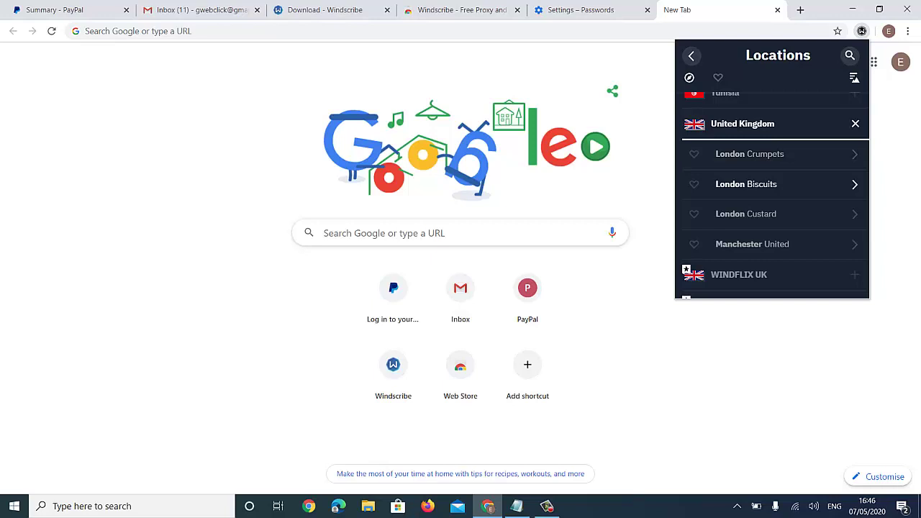
click(749, 184)
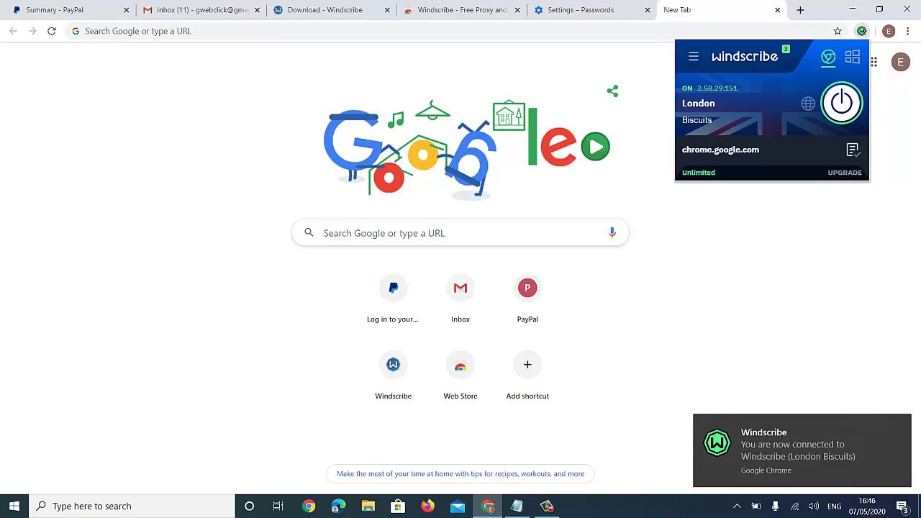
click(216, 31)
text(whoer)
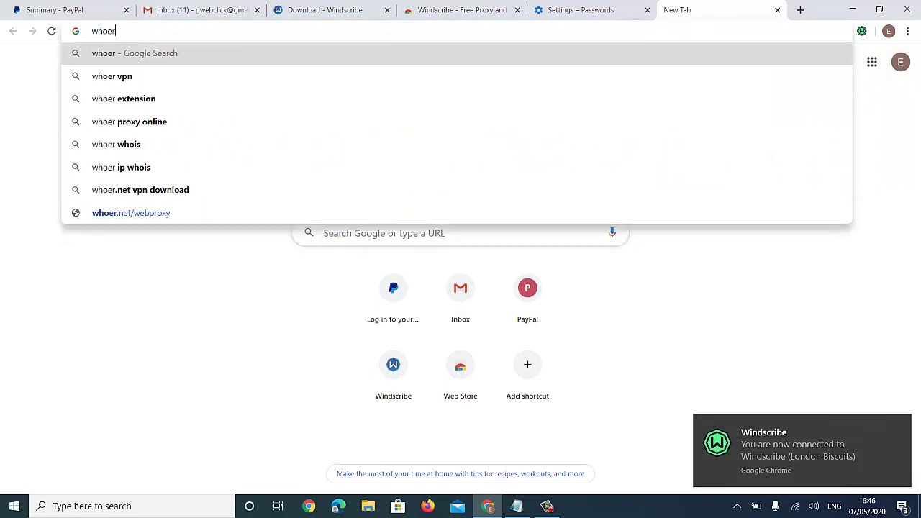
text(.net)
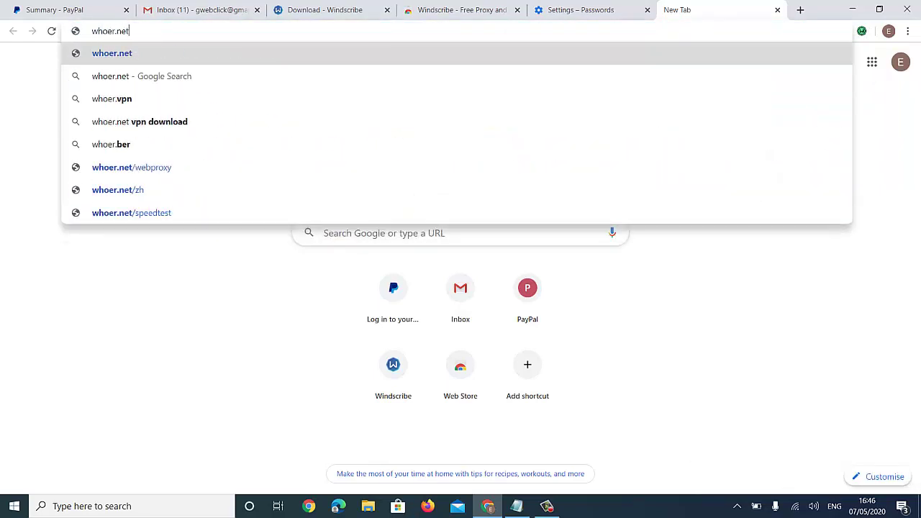
- Load whoer.net, confirm the United Kingdom IP from Host1Plus, and open a new tab
key(Return)
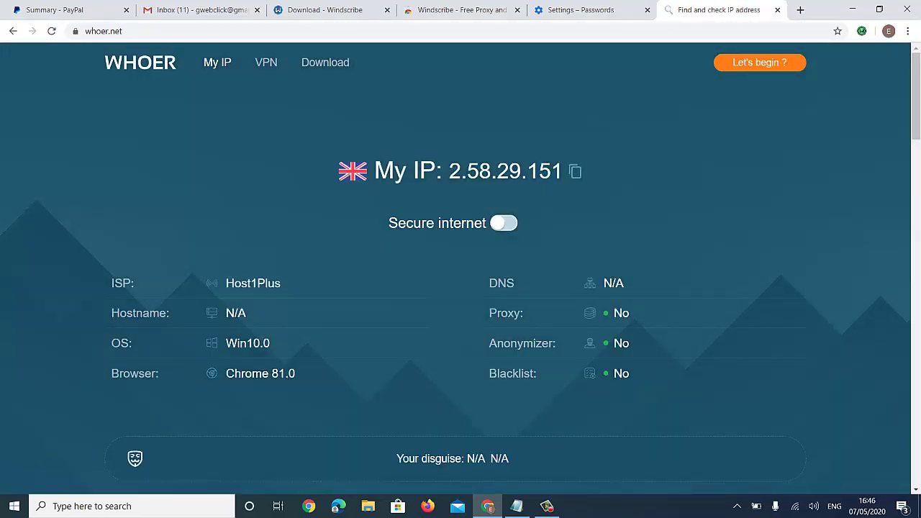
drag(444, 171, 568, 172)
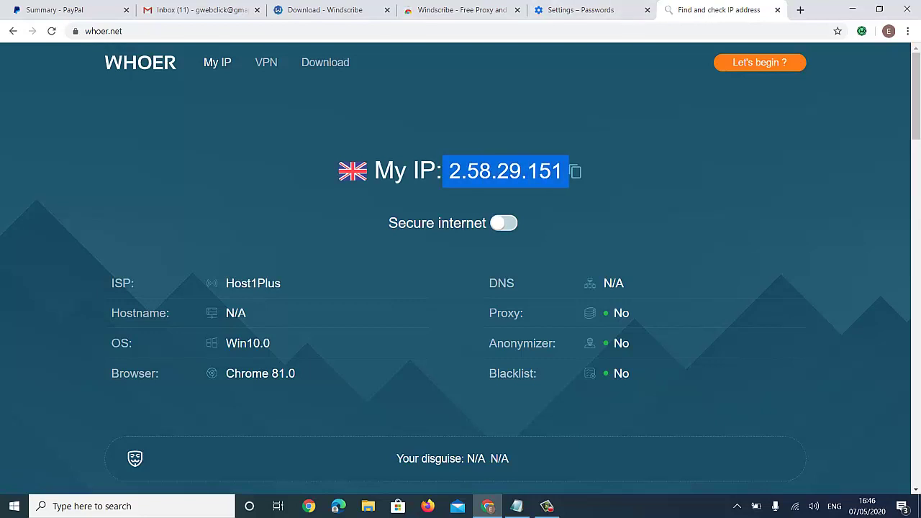
key(ctrl+t)
- Load clickbank.com, look over the homepage, and go to the account sign-up page
text(cl)
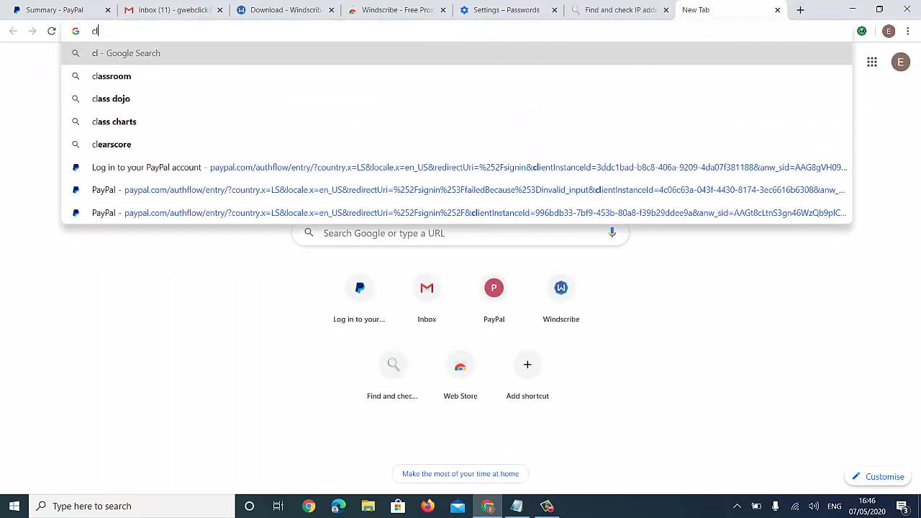
text(ickb)
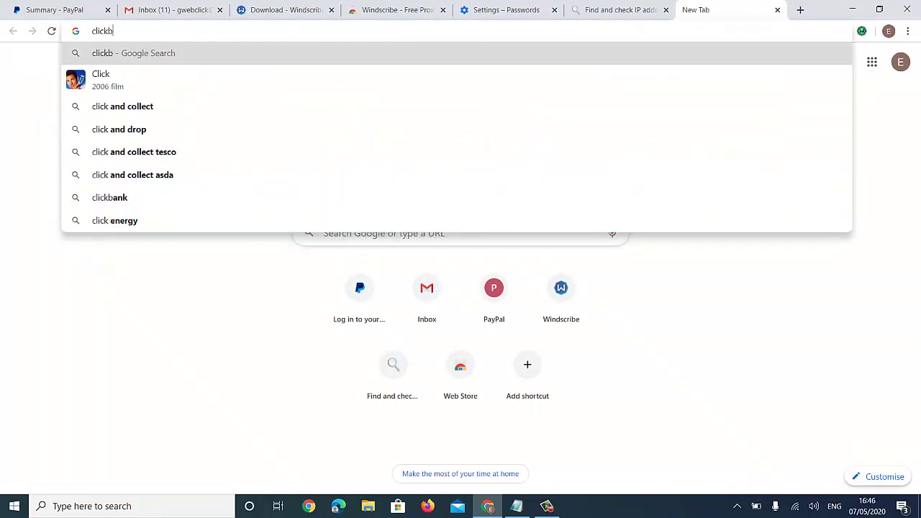
text(ank.com)
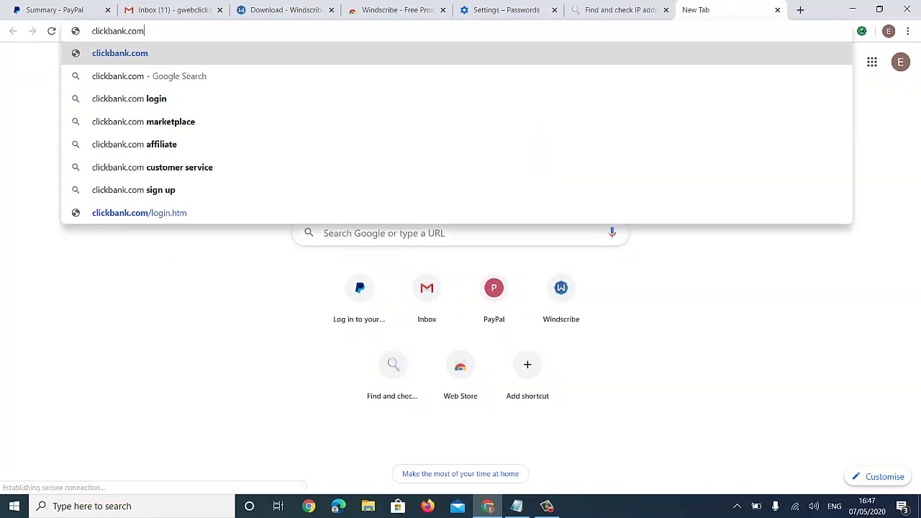
key(Return)
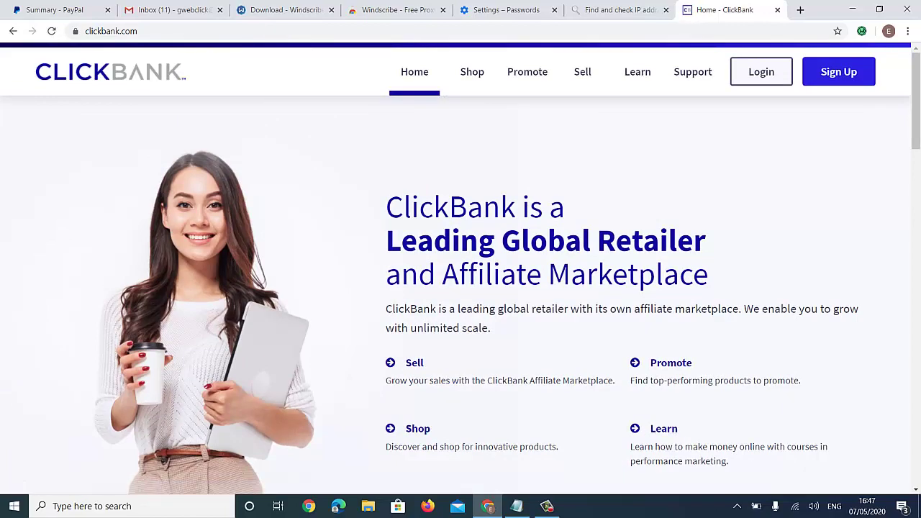
scroll(461, 288, down, 3)
scroll(461, 288, up, 3)
scroll(460, 288, down, 1)
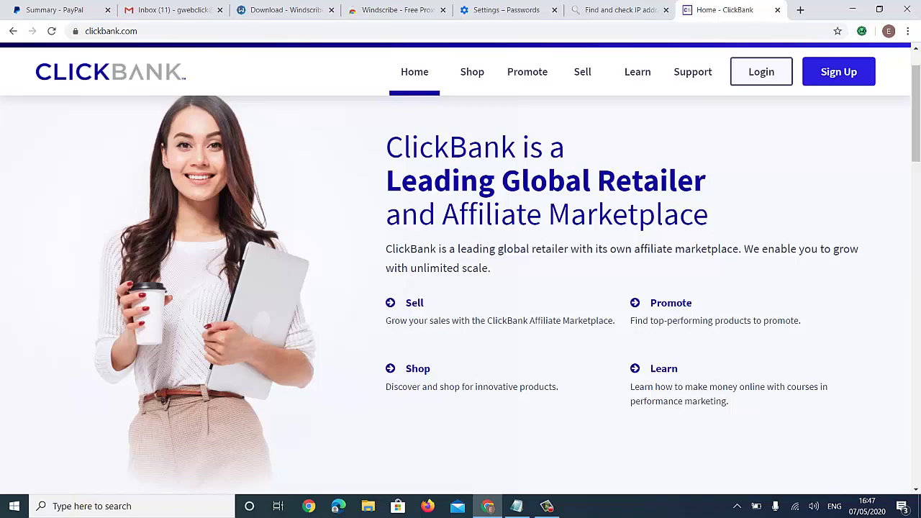
scroll(461, 288, down, 1)
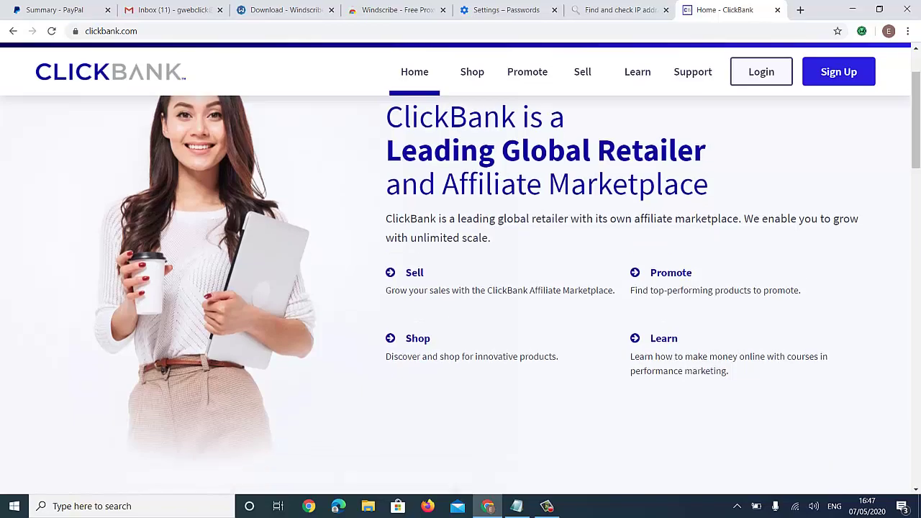
scroll(461, 288, up, 2)
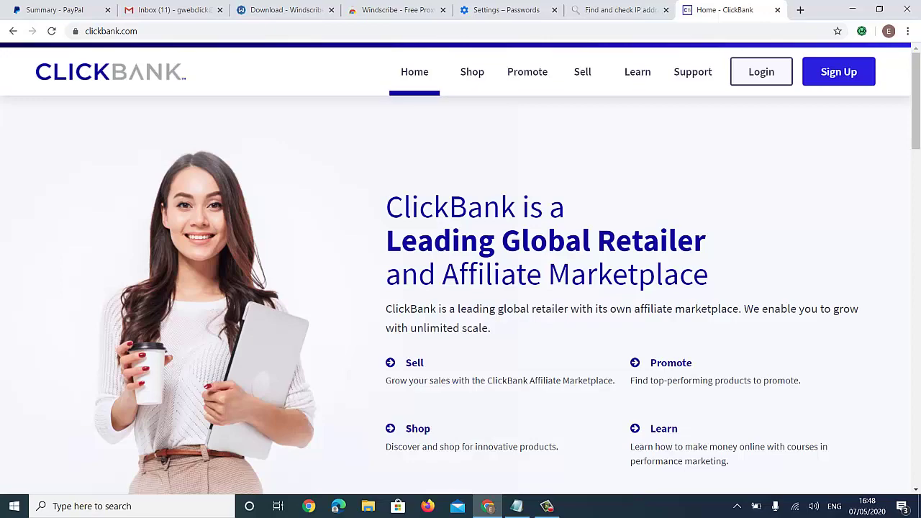
click(839, 71)
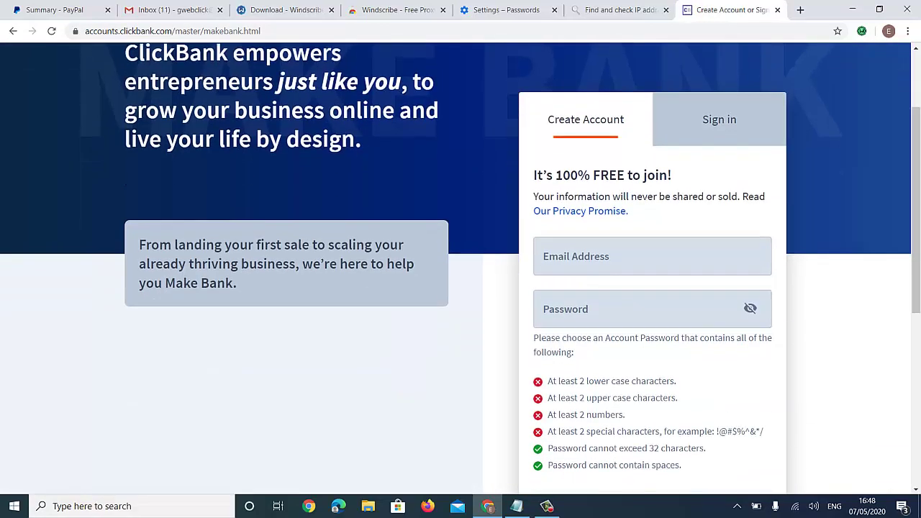
- Set the sign-up form's Country to United Kingdom
scroll(461, 269, down, 1)
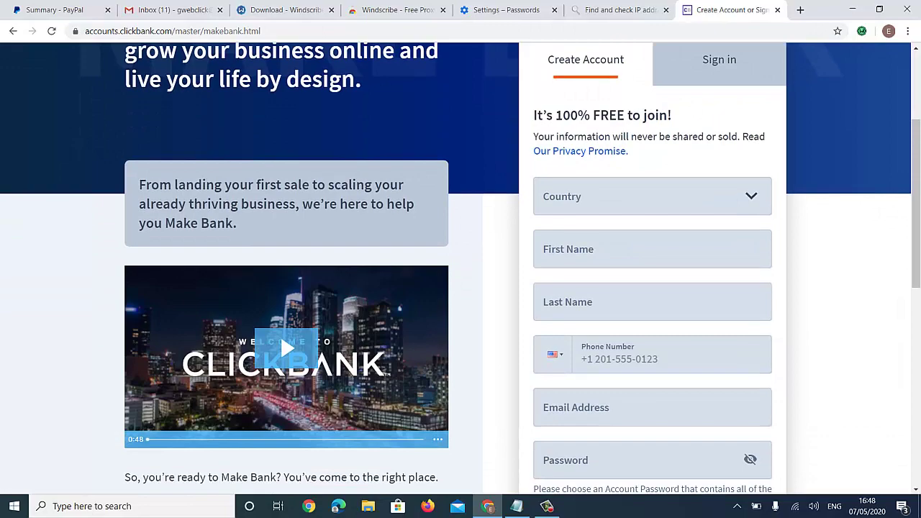
key(Down)
key(Down)
key(Down)
key(Down)
key(Down)
key(Down)
key(Down)
key(Down)
key(Down)
key(Down)
key(Down)
key(Down)
key(Down)
key(Down)
key(Down)
key(Down)
key(Down)
key(Down)
key(Down)
key(Down)
key(Down)
key(Down)
key(Down)
key(Down)
key(Down)
key(Down)
key(Down)
key(Down)
key(Down)
key(Down)
key(Down)
key(Down)
key(Down)
key(Down)
key(Down)
key(Down)
key(Down)
key(Down)
key(Down)
key(Down)
key(Down)
key(Down)
key(Down)
key(Down)
key(Down)
key(Down)
key(Down)
key(Down)
key(Down)
key(Down)
key(Down)
key(Down)
key(Down)
key(Down)
key(Down)
key(Down)
key(Down)
key(Down)
key(Down)
key(Down)
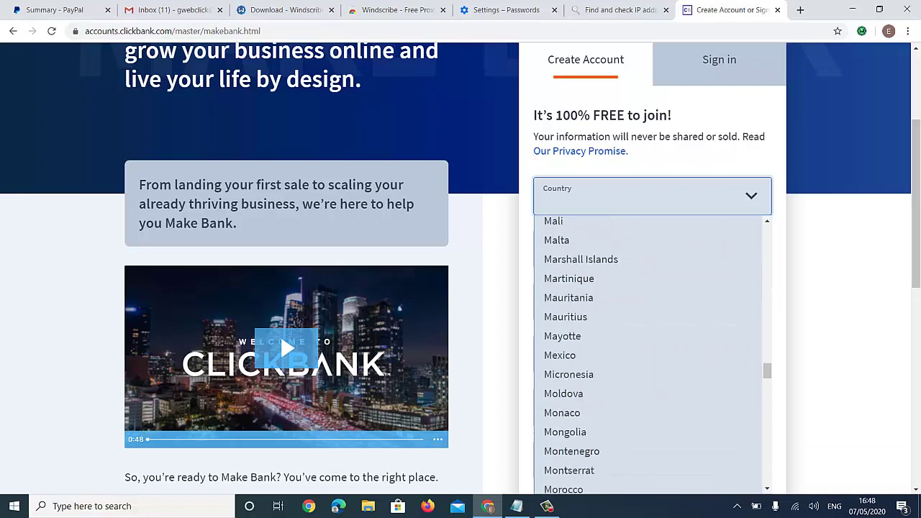
key(u)
key(Down)
key(Down)
key(Down)
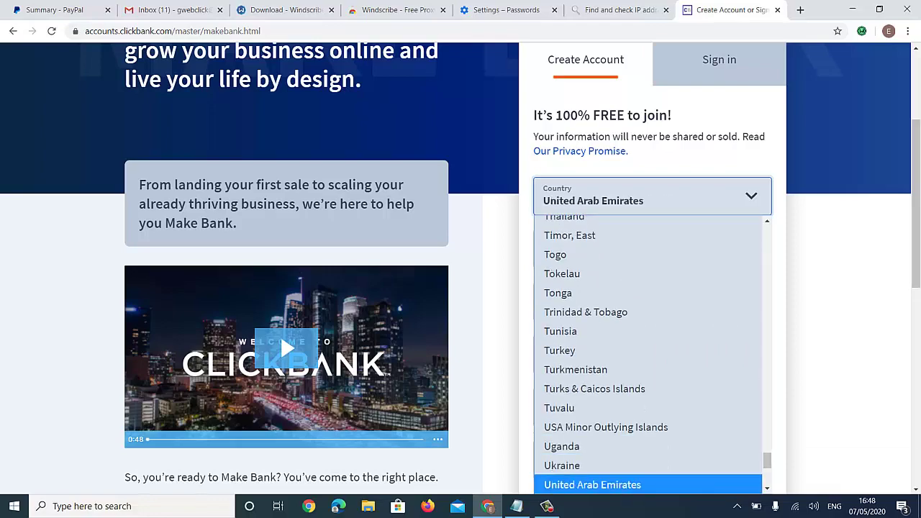
key(Down)
key(Down)
key(Up)
key(Return)
- Enter the first and last names, correcting their spelling
click(652, 252)
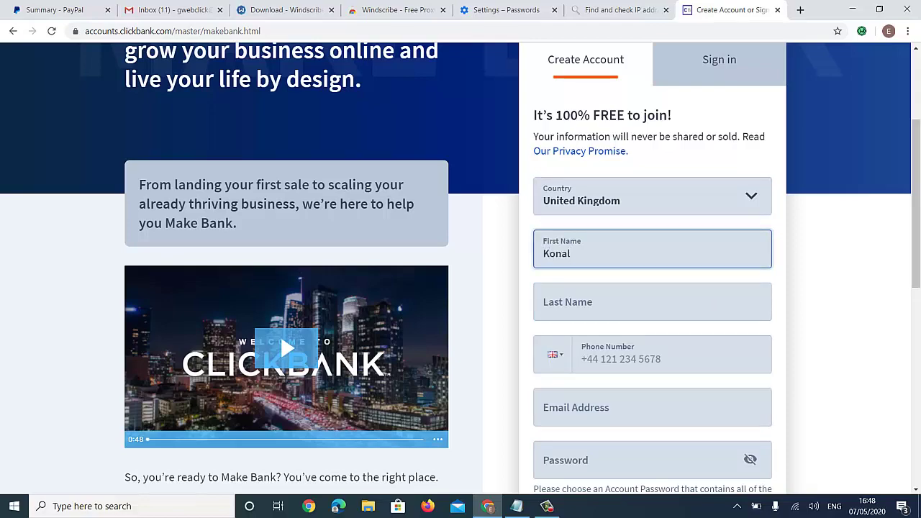
key(Tab)
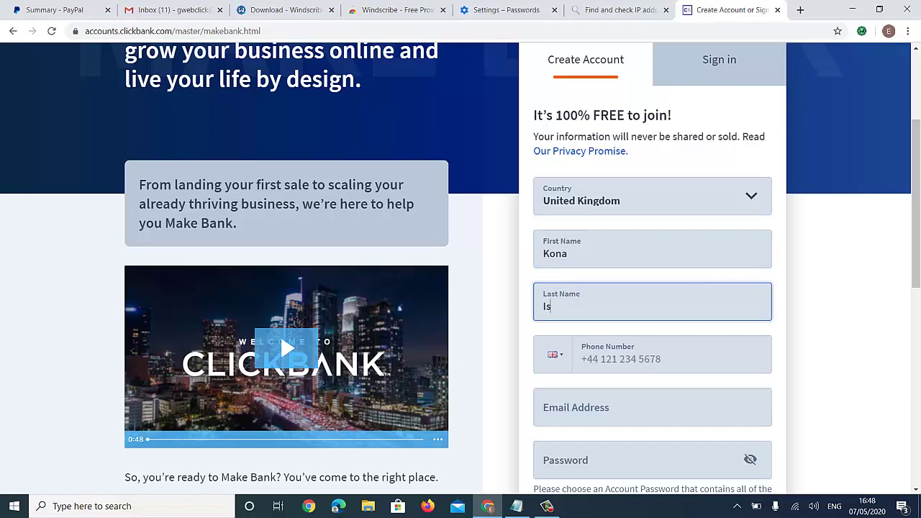
click(556, 303)
key(Delete)
click(563, 307)
key(Left)
text(e)
key(Tab)
- Paste the e-mail address saved in Notepad, then enter fakenamegenerator.com in a new tab
scroll(461, 259, down, 2)
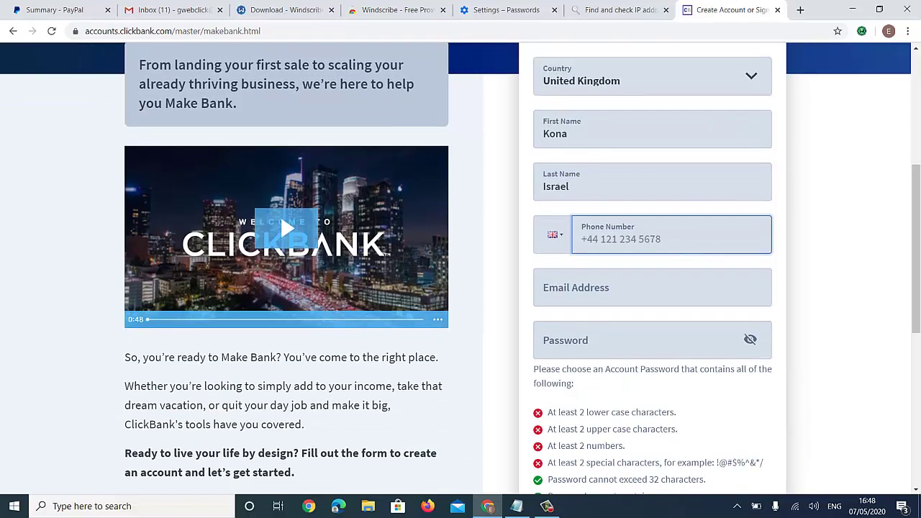
click(517, 506)
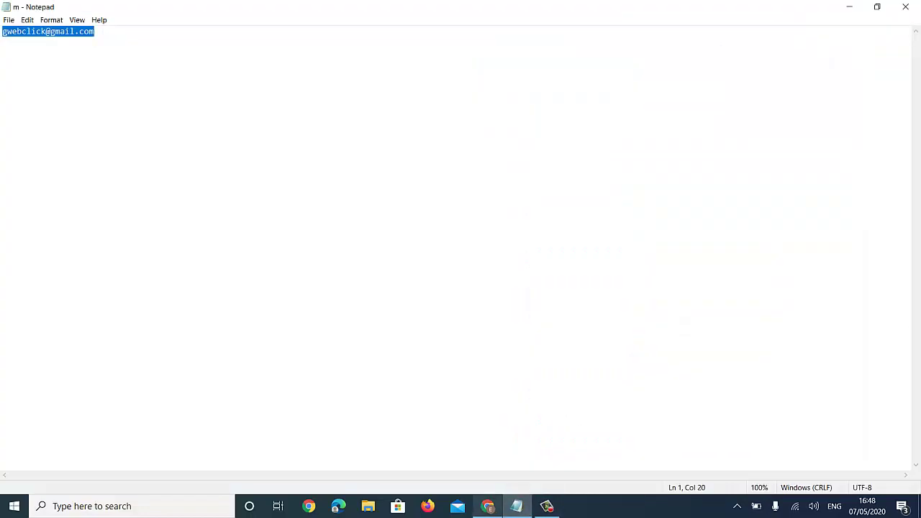
key(alt+Tab)
key(Tab)
key(ctrl+v)
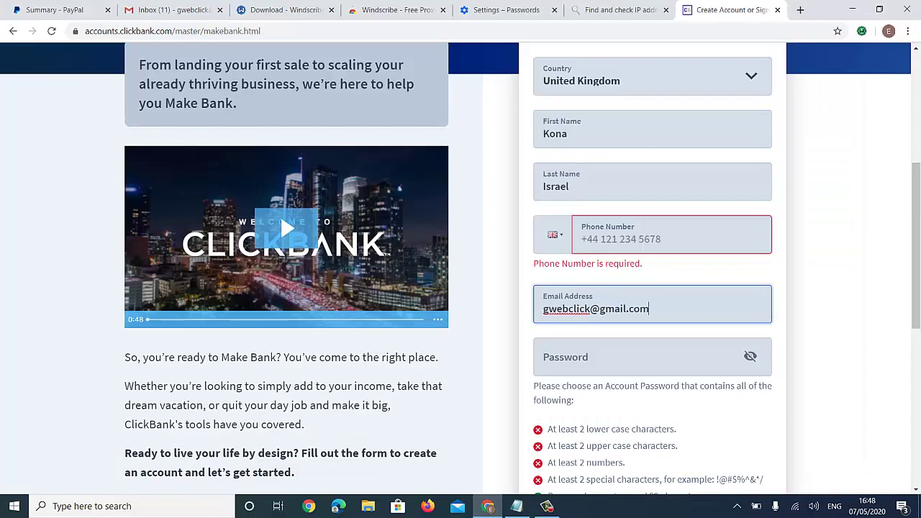
click(800, 9)
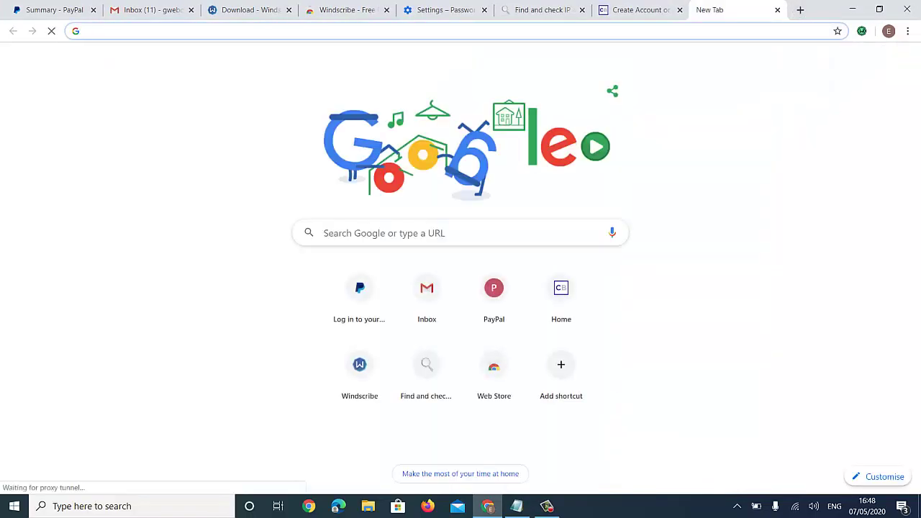
text(fake)
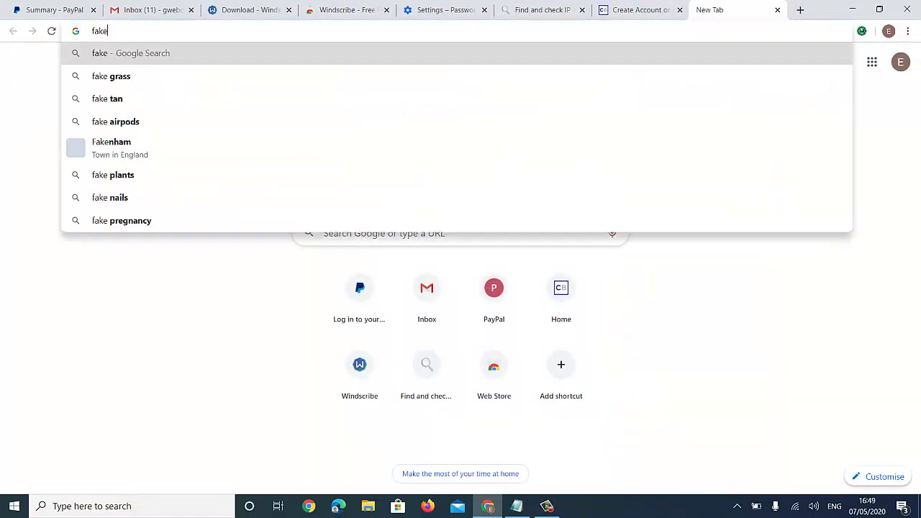
text(name)
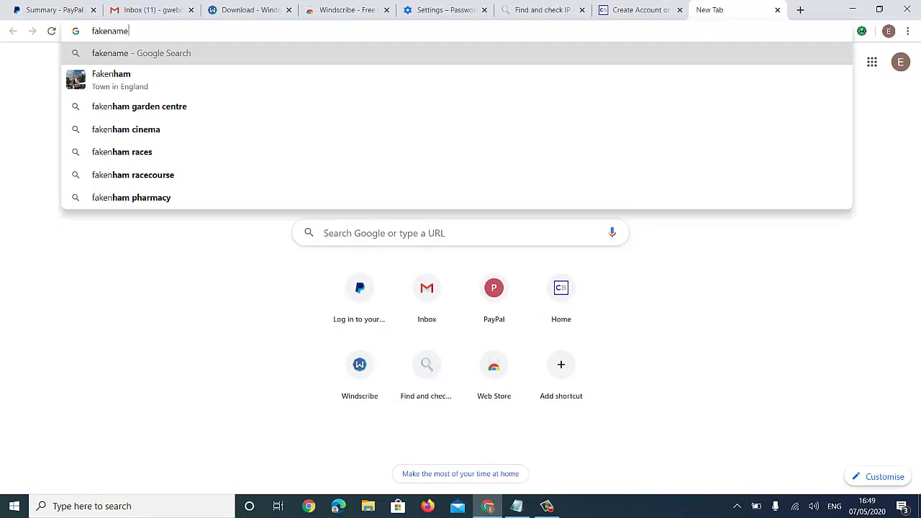
text(generat)
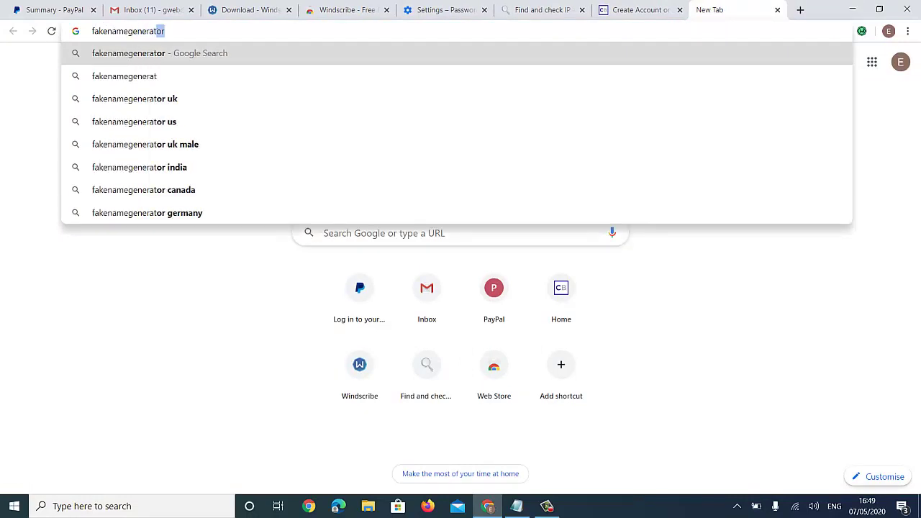
text(or.com)
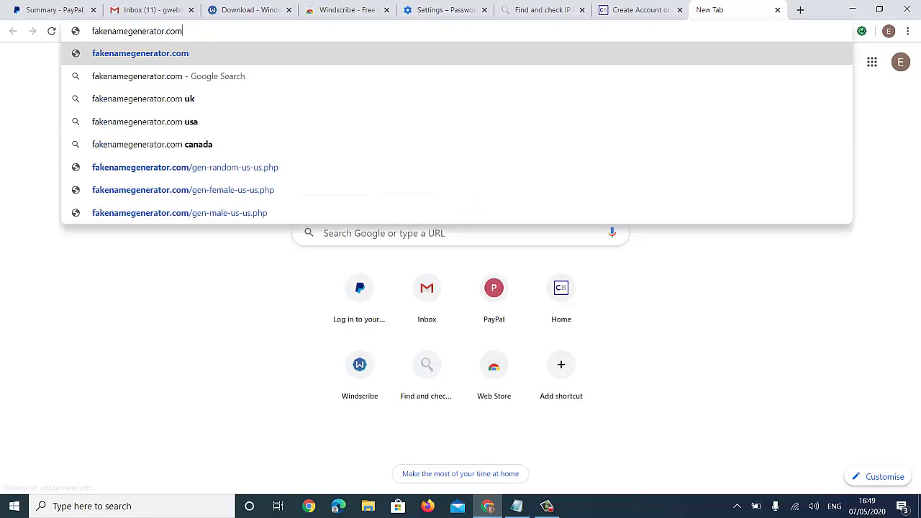
- Generate a new United Kingdom identity on Fake Name Generator
key(Return)
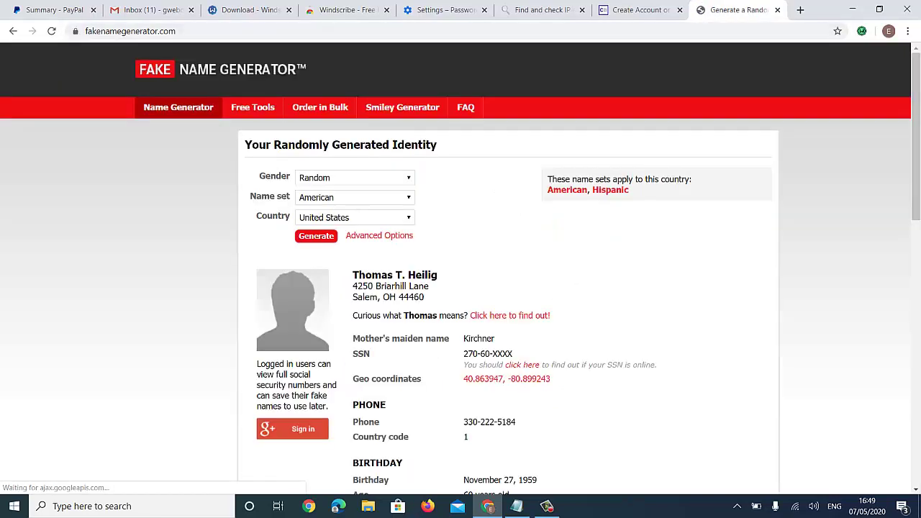
click(352, 217)
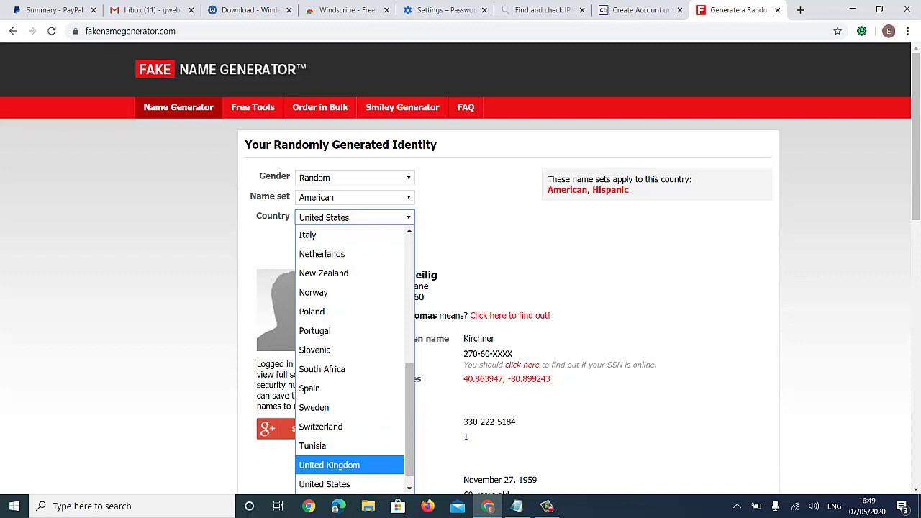
click(329, 465)
click(316, 236)
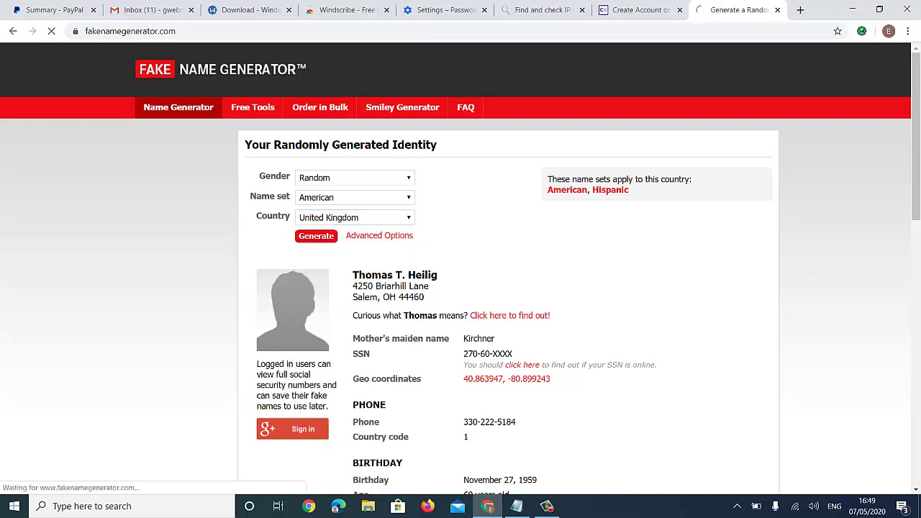
click(316, 235)
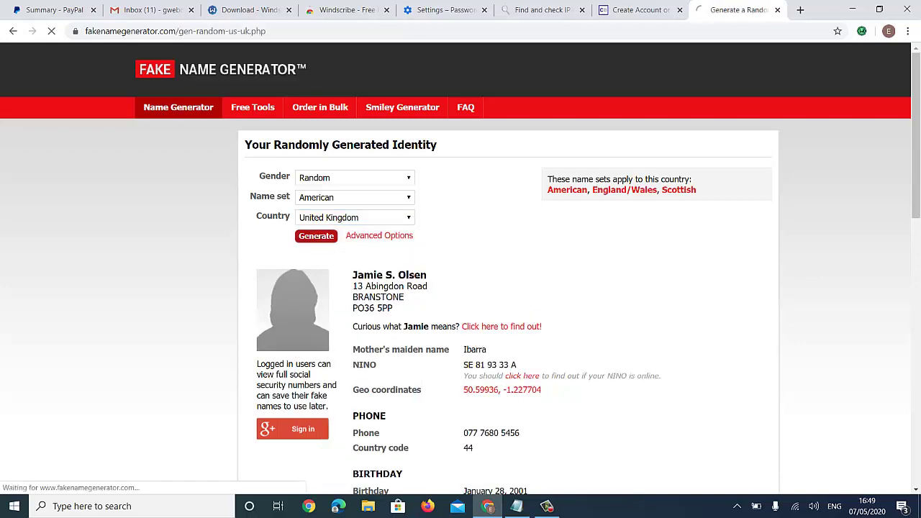
click(316, 236)
- Copy the generated phone number and return to the ClickBank sign-up tab
scroll(316, 236, down, 2)
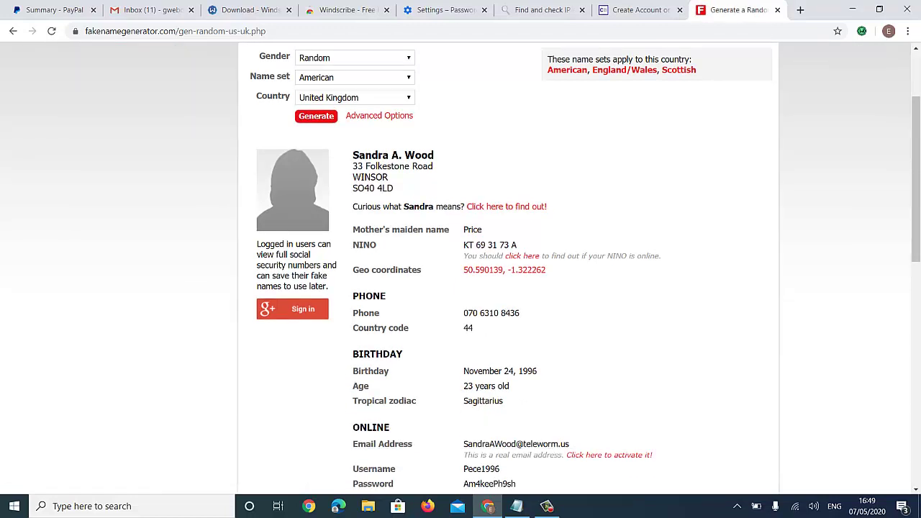
drag(463, 313, 519, 313)
key(ctrl+c)
right_click(504, 311)
click(526, 319)
click(637, 10)
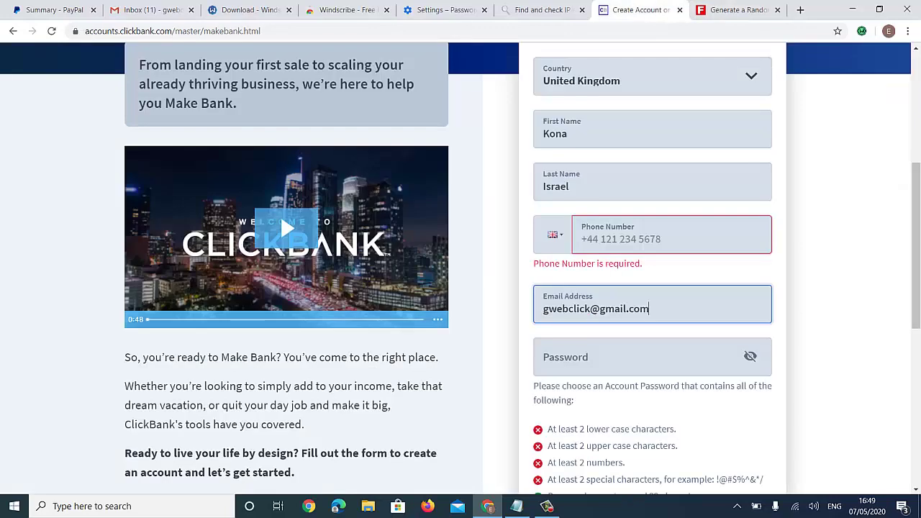
- Enter the phone number as +44 followed by the copied generated number
click(619, 239)
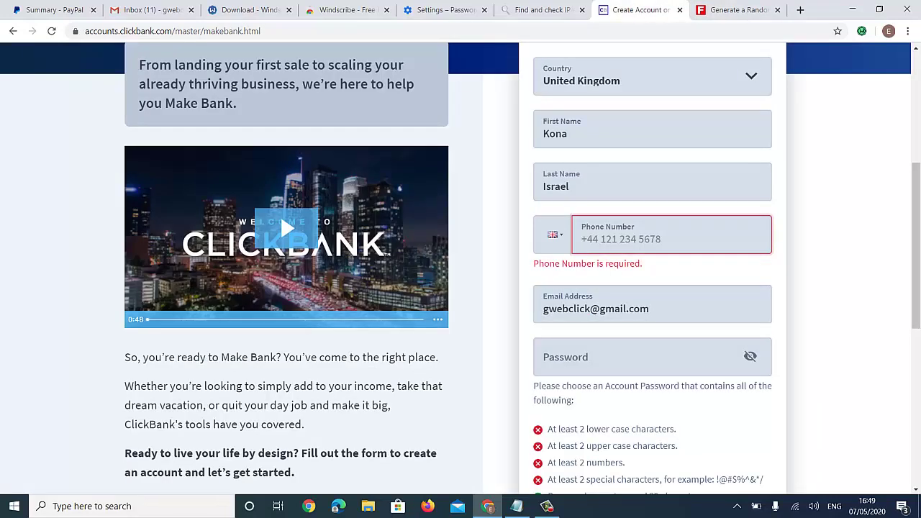
text(+44)
key(ctrl+v)
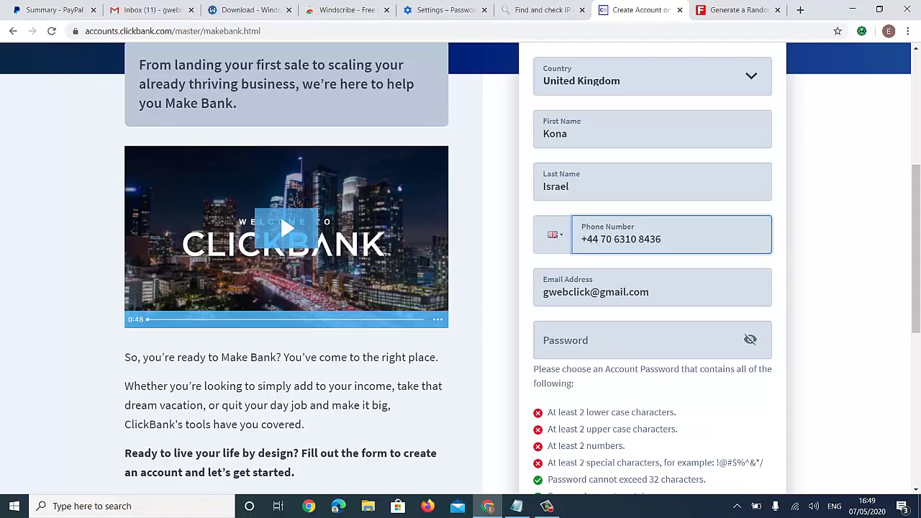
scroll(461, 264, down, 1)
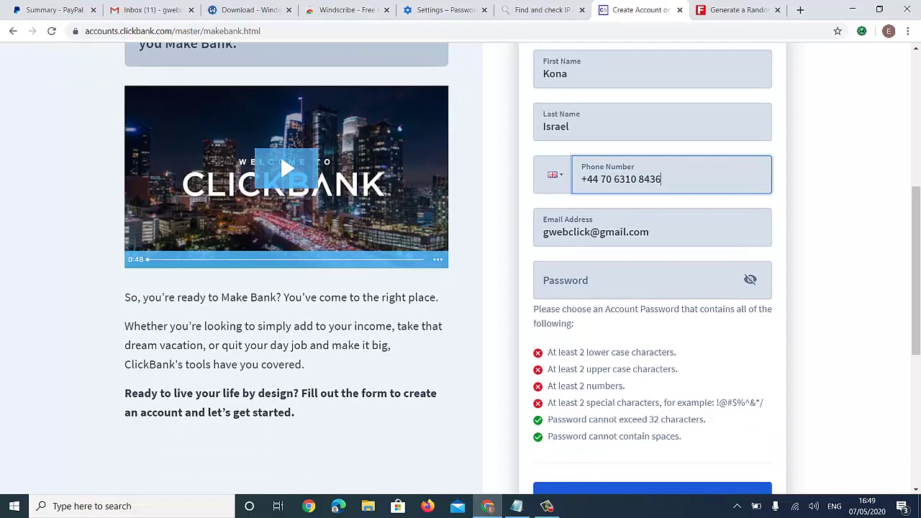
scroll(461, 264, down, 1)
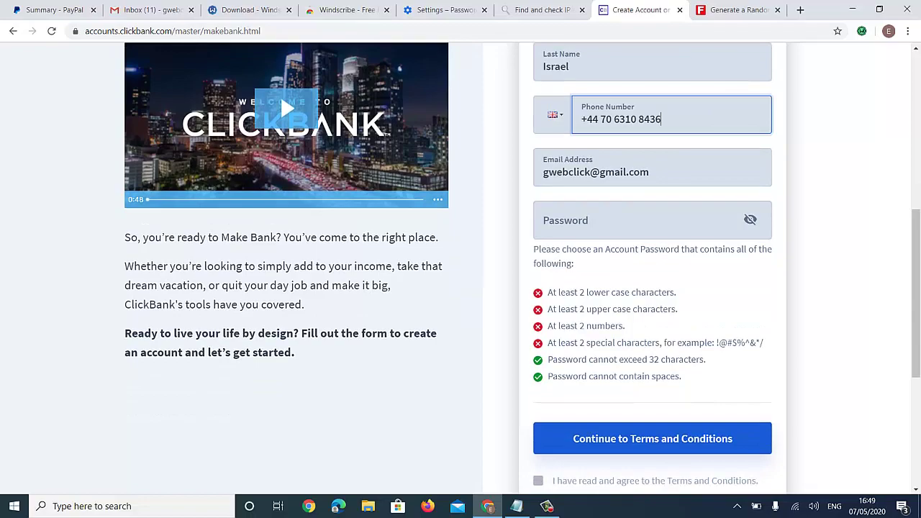
scroll(461, 263, down, 1)
scroll(460, 263, up, 2)
scroll(461, 264, down, 2)
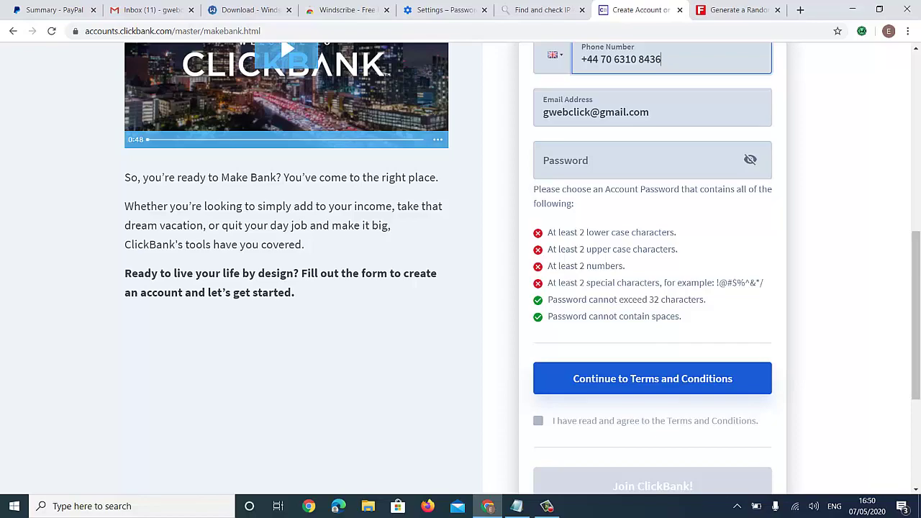
click(634, 162)
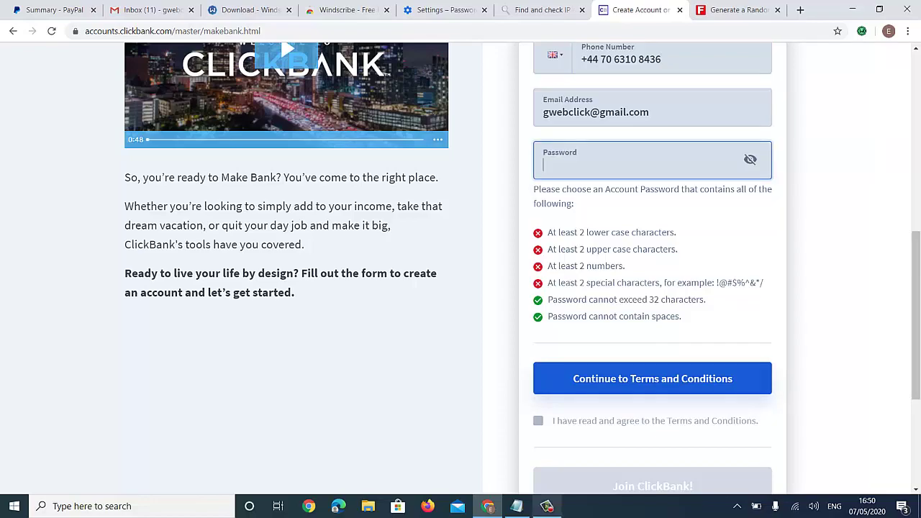
click(546, 506)
- Paste a password into the Password field, re-pasting it until all six requirements pass
key(alt+Tab)
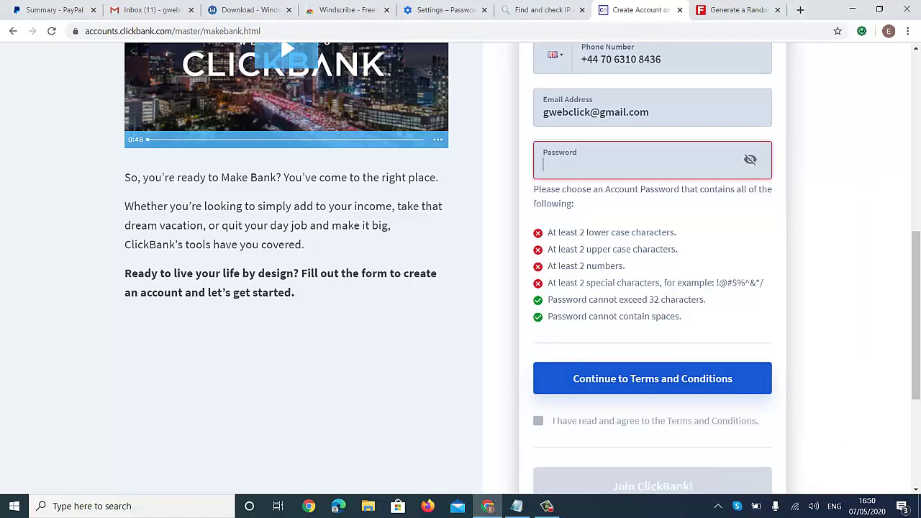
key(ctrl+v)
scroll(461, 268, up, 1)
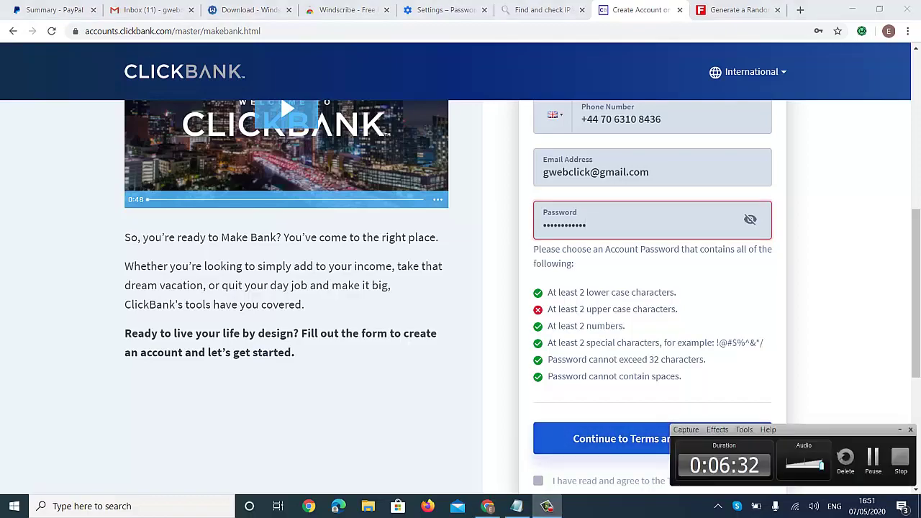
key(F9)
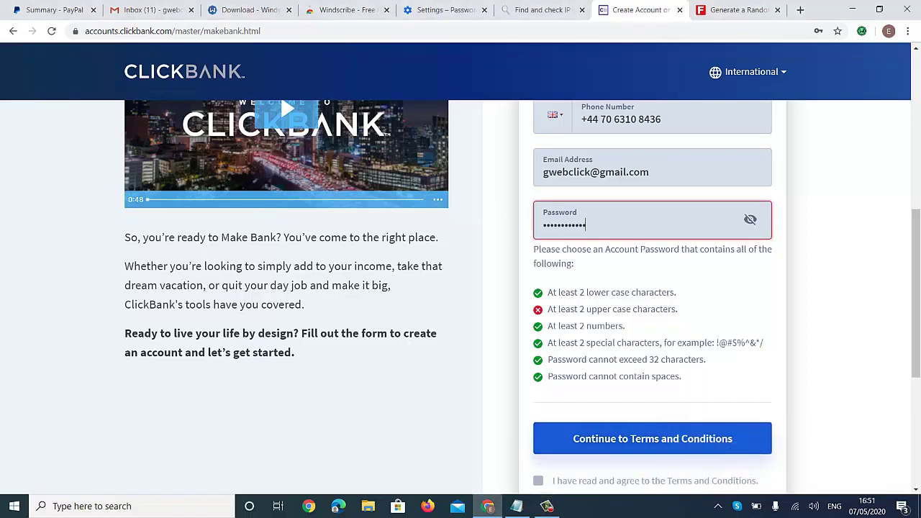
key(ctrl+a)
key(ctrl+v)
scroll(461, 288, down, 1)
scroll(461, 288, down, 2)
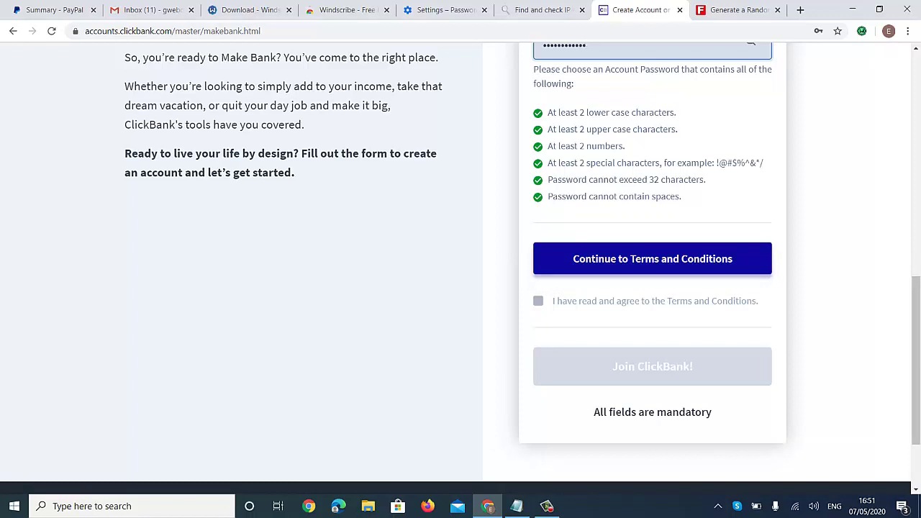
scroll(461, 288, down, 1)
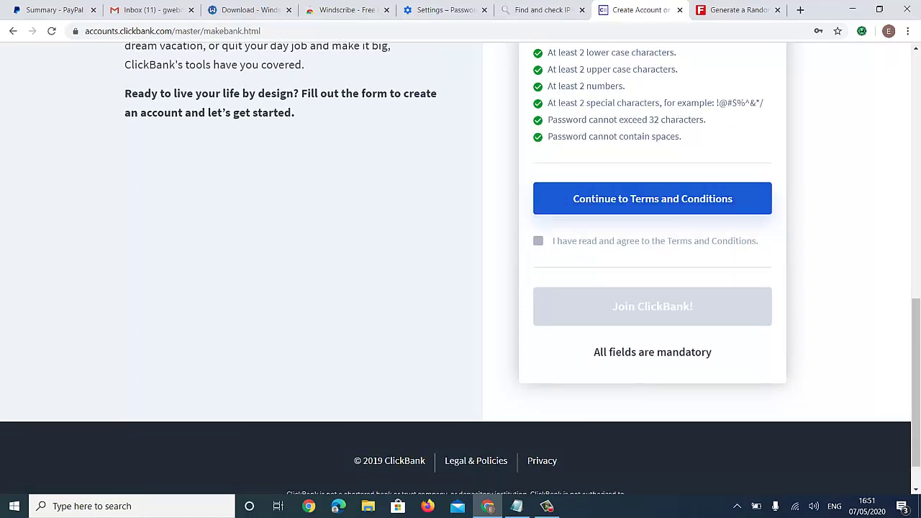
scroll(648, 245, up, 1)
- Open the Client Contract terms and scroll through them
click(652, 258)
scroll(455, 288, down, 15)
scroll(455, 287, down, 15)
scroll(456, 288, down, 15)
scroll(456, 288, down, 15)
scroll(456, 288, down, 15)
scroll(684, 401, down, 5)
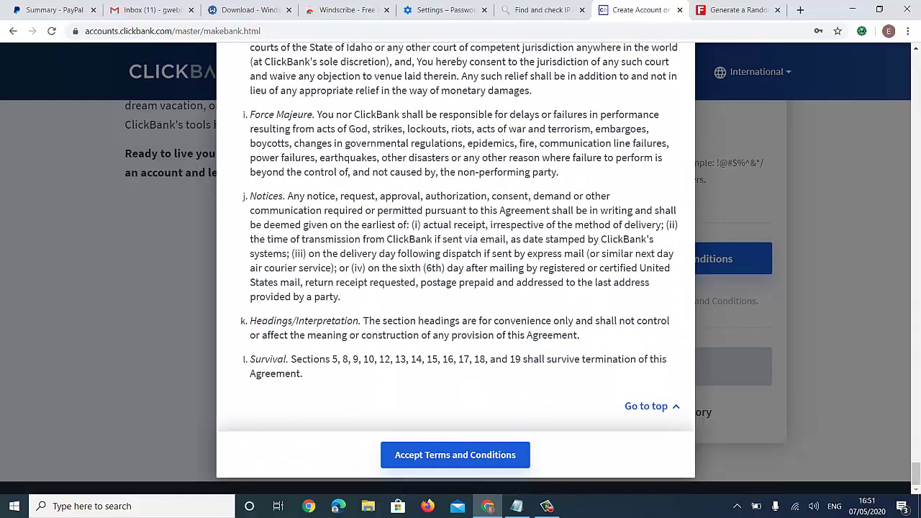
- Jump to the contract's end, accept the terms, and submit with Join ClickBank!
click(646, 406)
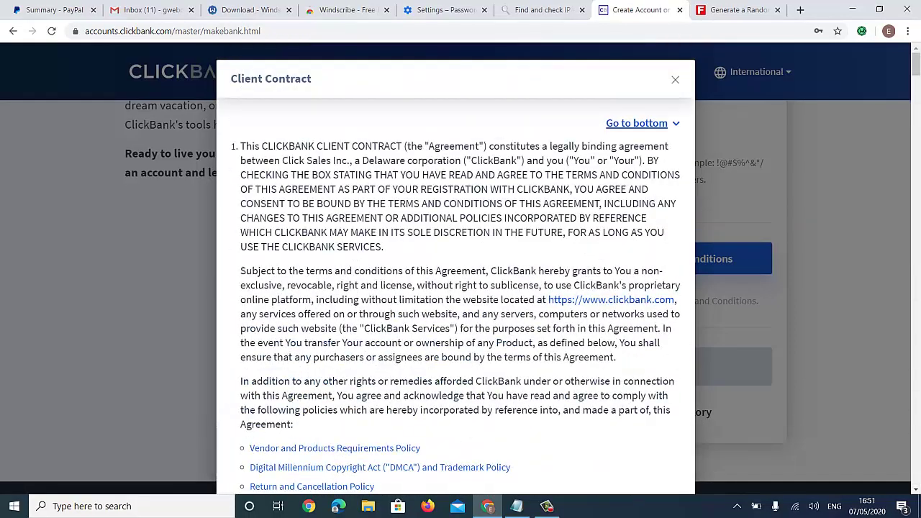
key(End)
scroll(456, 259, up, 2)
scroll(456, 259, down, 2)
click(647, 406)
click(643, 123)
click(455, 455)
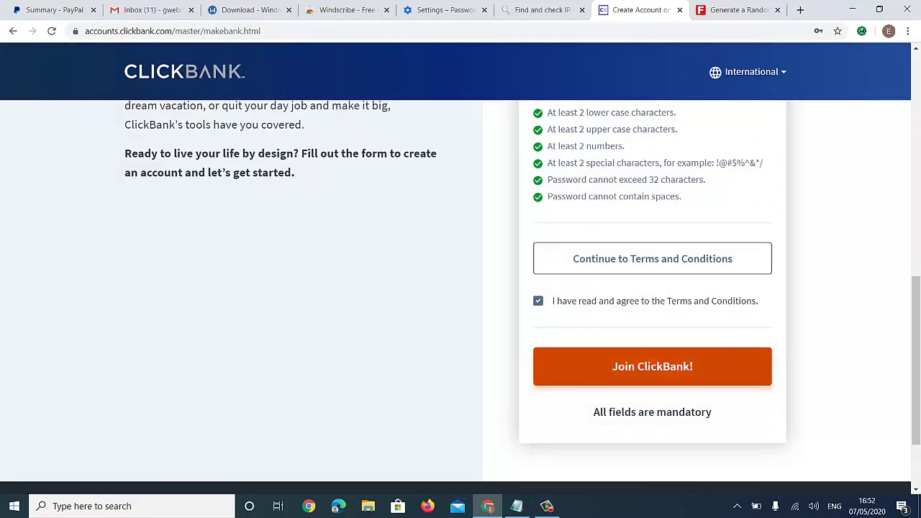
click(652, 366)
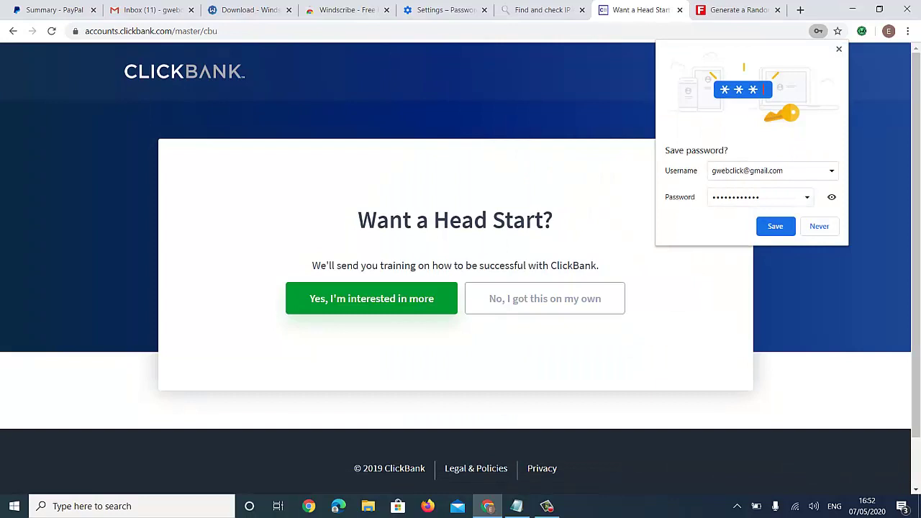
- Save the password in Chrome and decline the training offer with 'No, I got this on my own'
click(775, 226)
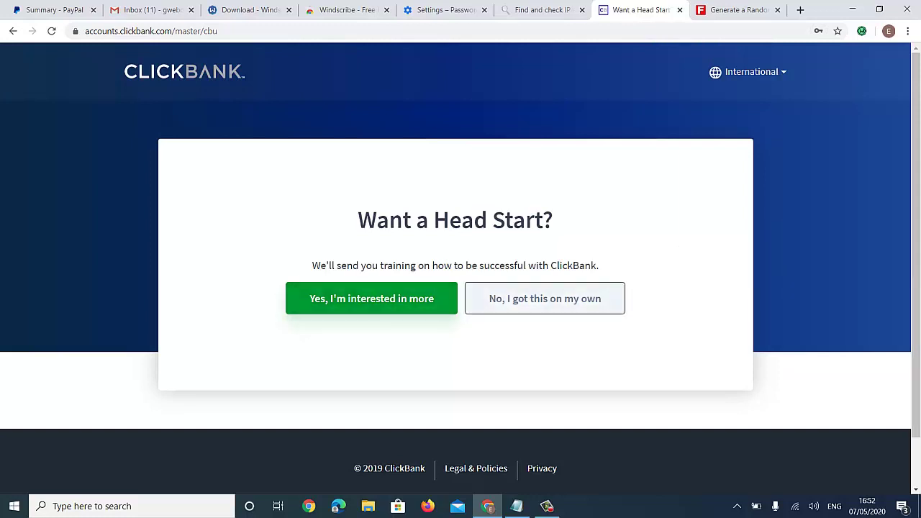
click(478, 298)
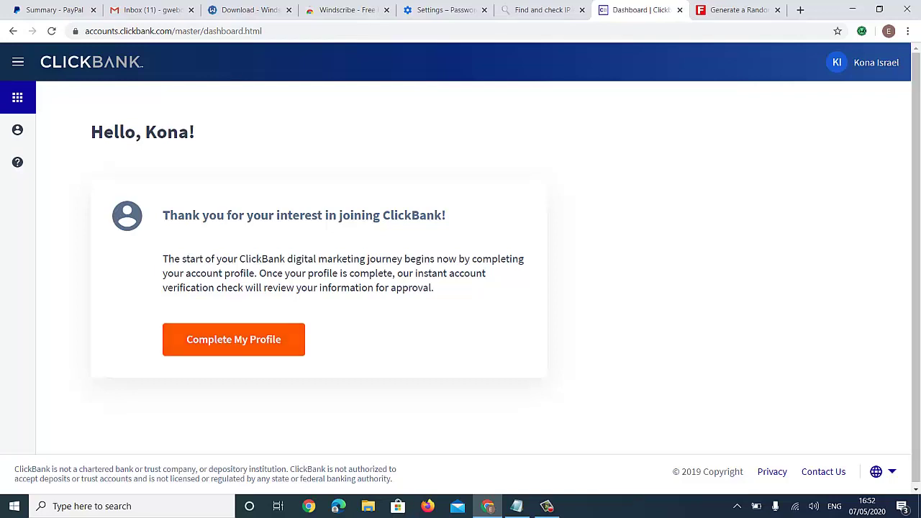
scroll(460, 266, down, 1)
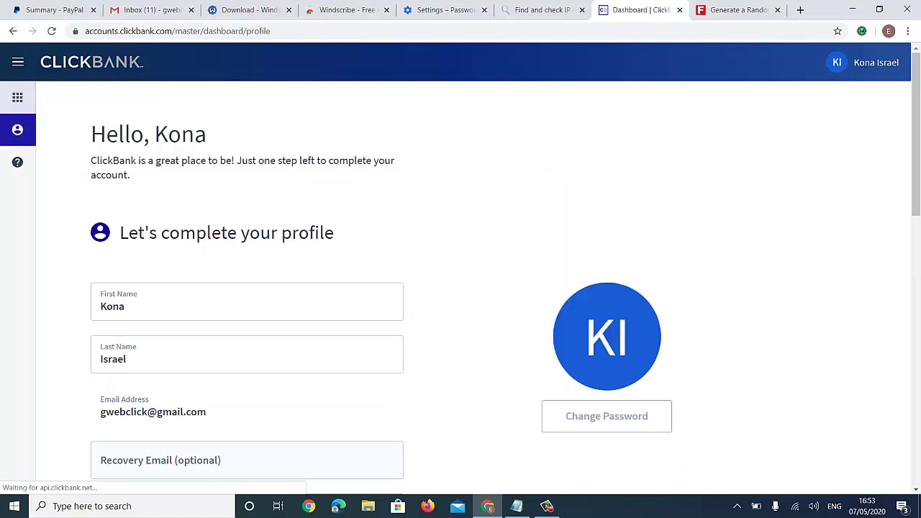
- Scroll through the profile form's empty address fields, then return to the Fake Name Generator tab
scroll(461, 288, down, 4)
scroll(461, 288, down, 3)
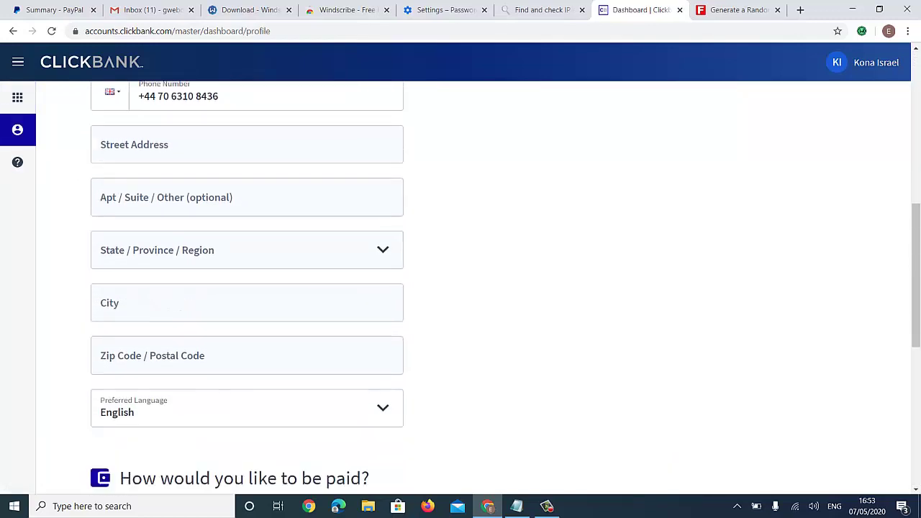
scroll(461, 288, down, 1)
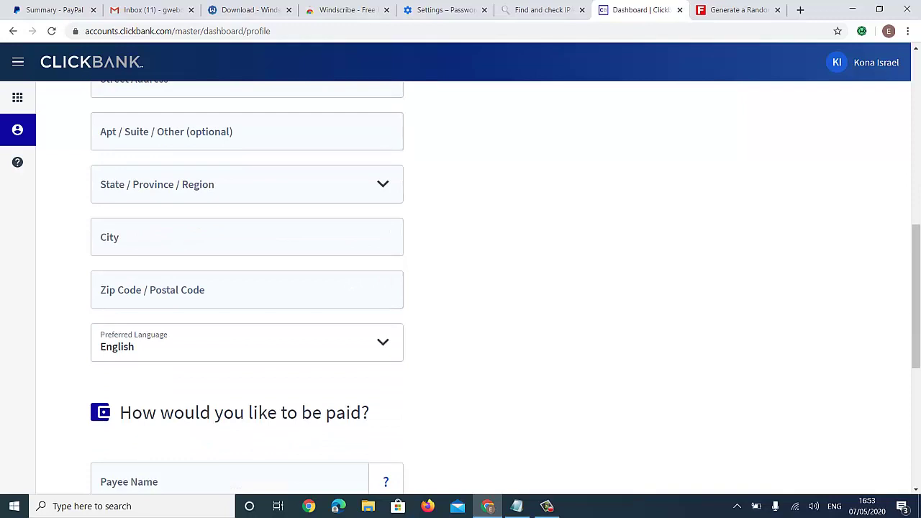
scroll(460, 288, down, 1)
scroll(461, 288, up, 4)
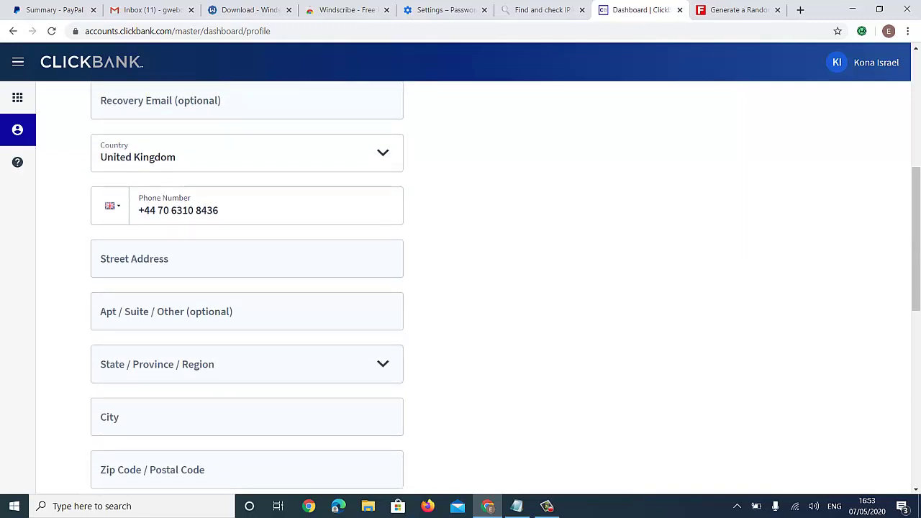
key(ctrl+Tab)
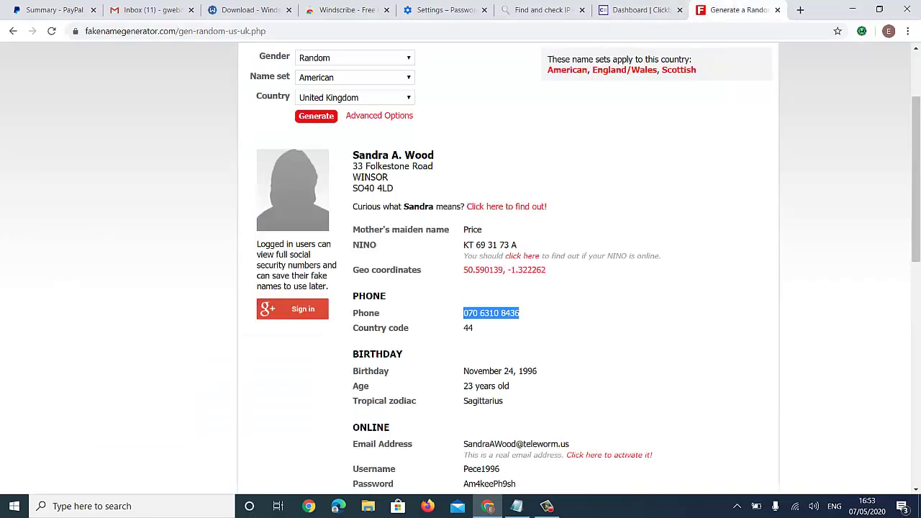
- Copy the town name from the generated address and search it with 'uk' in a new tab
scroll(461, 288, up, 1)
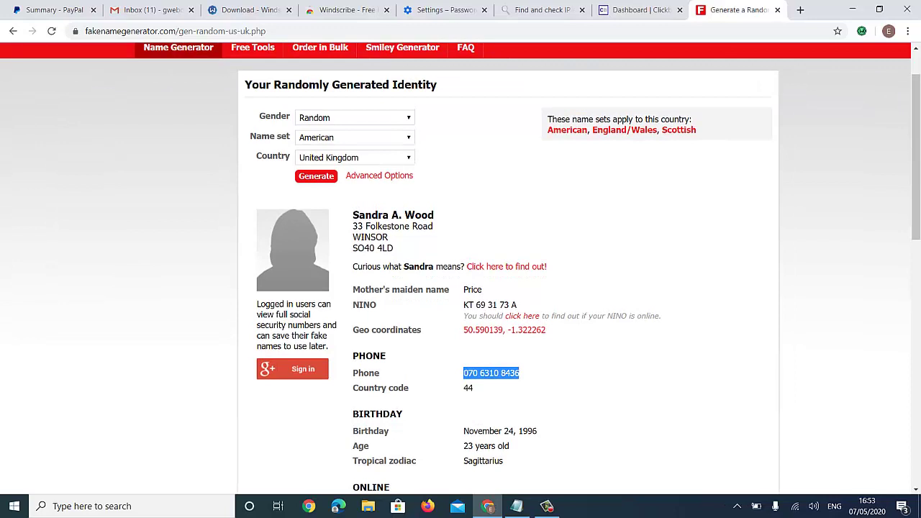
drag(353, 226, 393, 248)
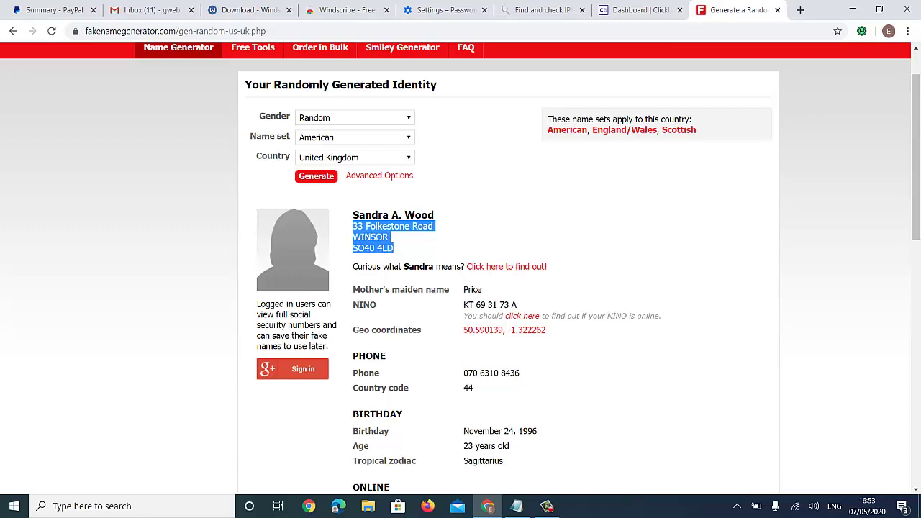
drag(353, 237, 389, 237)
key(ctrl+c)
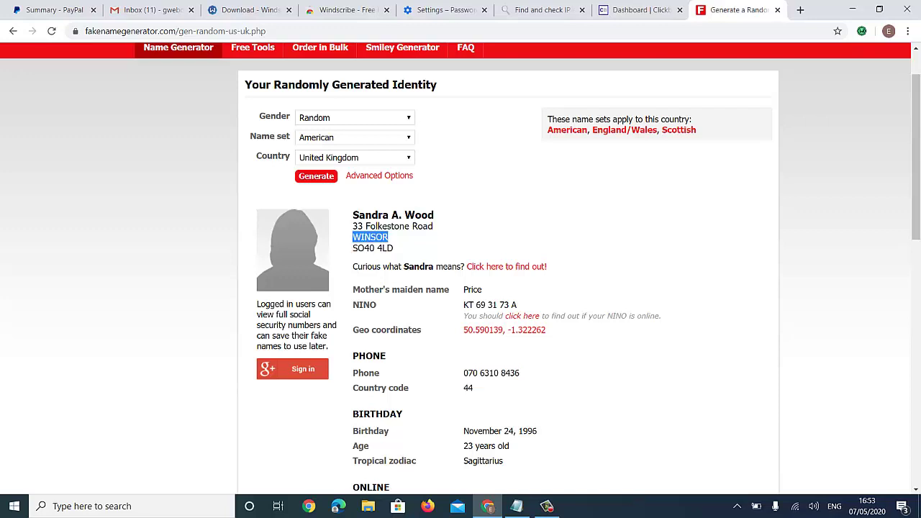
key(ctrl+t)
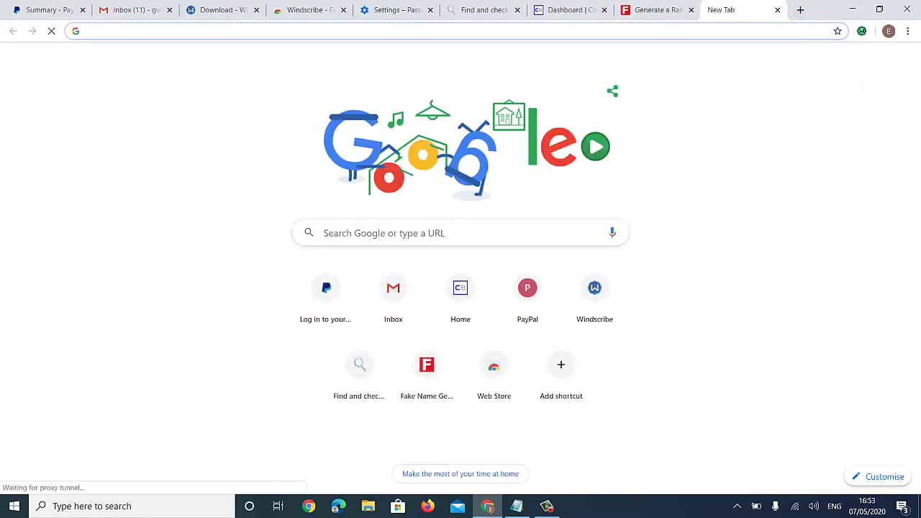
key(ctrl+v)
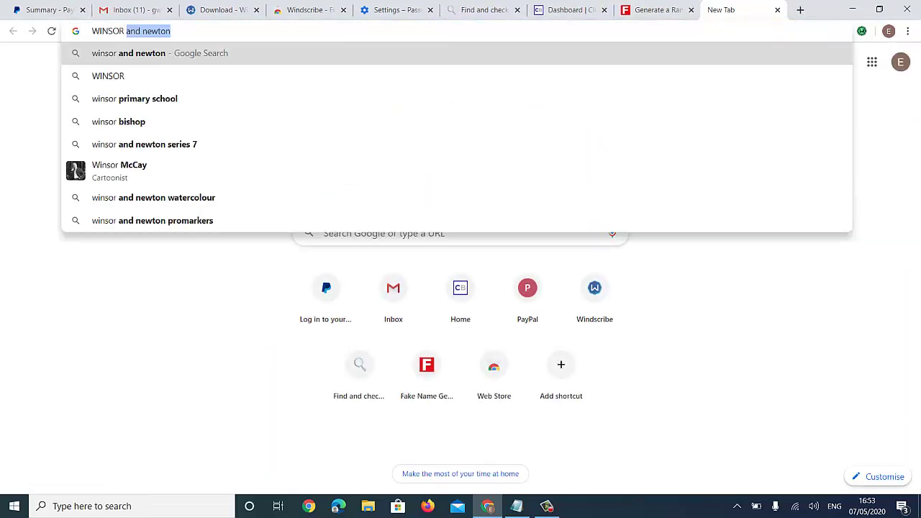
text(uk)
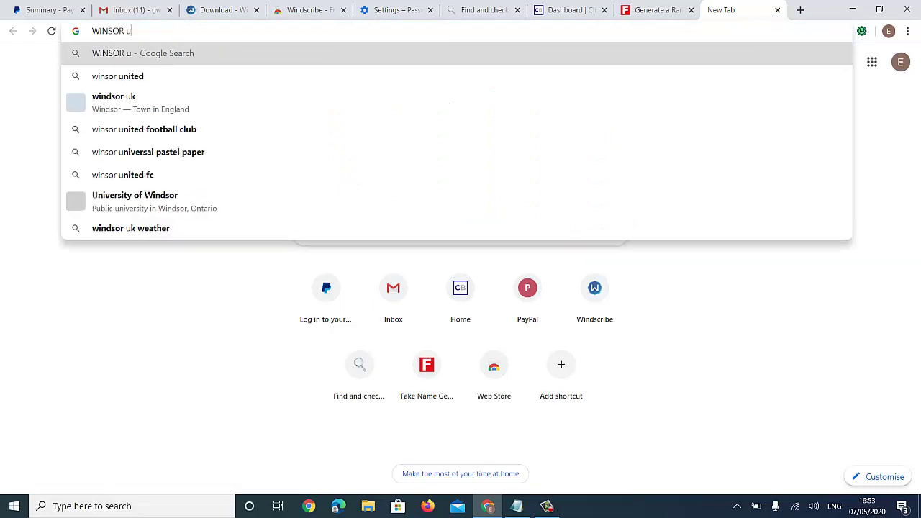
key(Return)
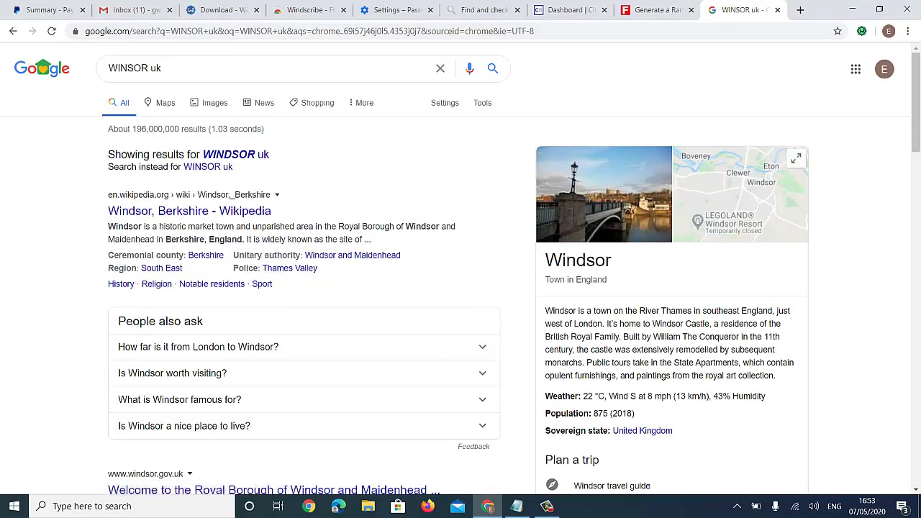
- Copy Windsor from the search results and paste it into the profile's City field
drag(544, 261, 612, 260)
key(ctrl+c)
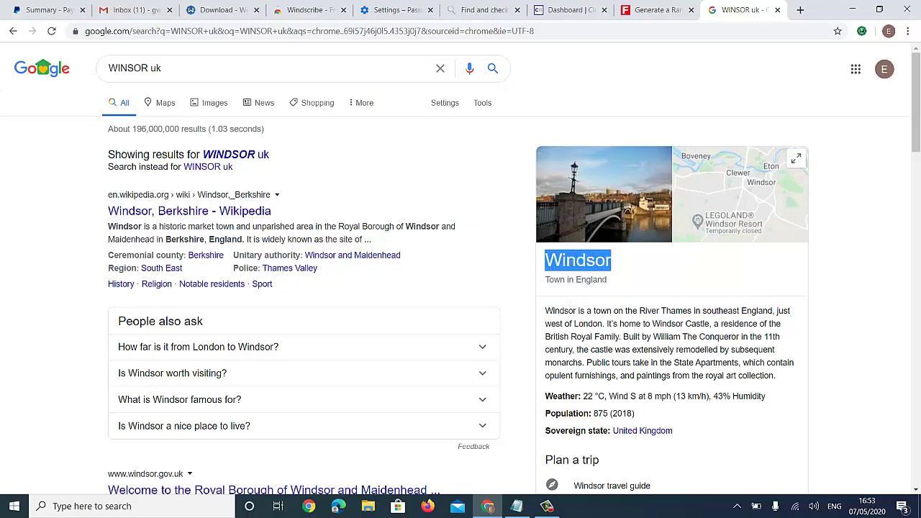
click(655, 10)
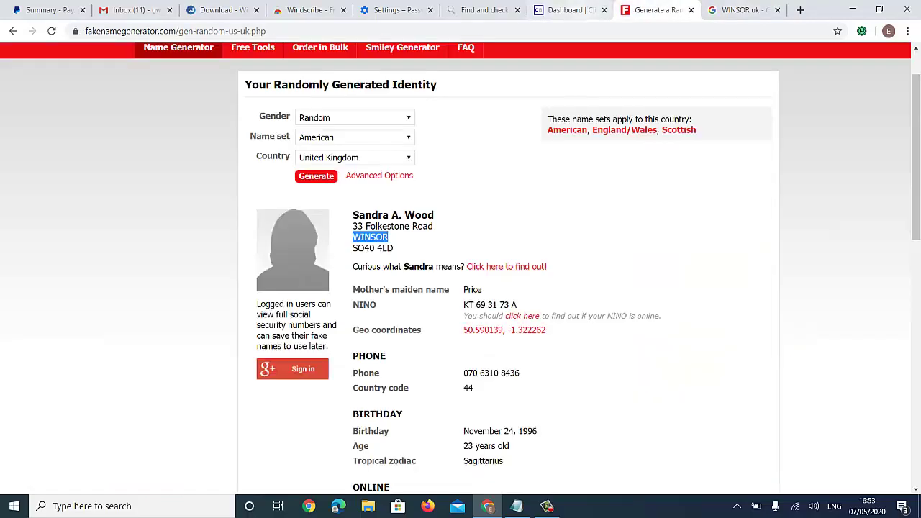
key(ctrl+shift+Tab)
scroll(461, 288, down, 1)
click(105, 356)
key(ctrl+v)
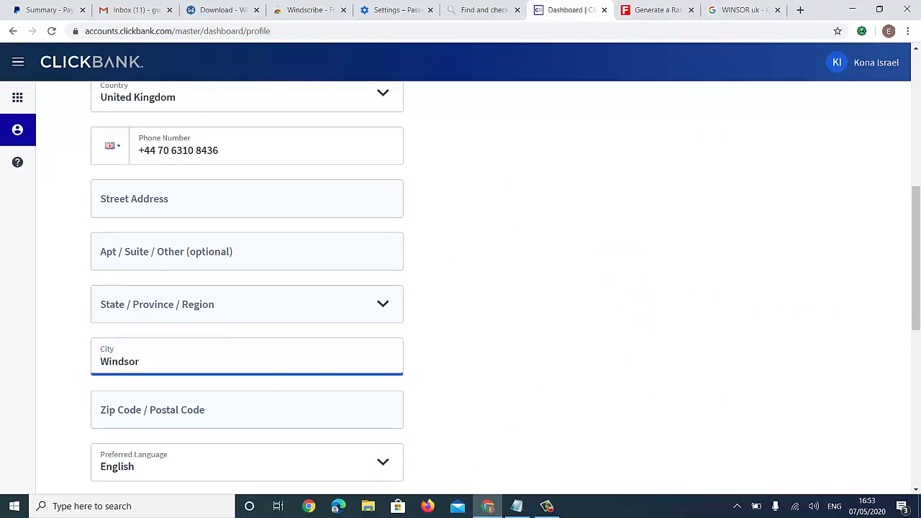
click(727, 9)
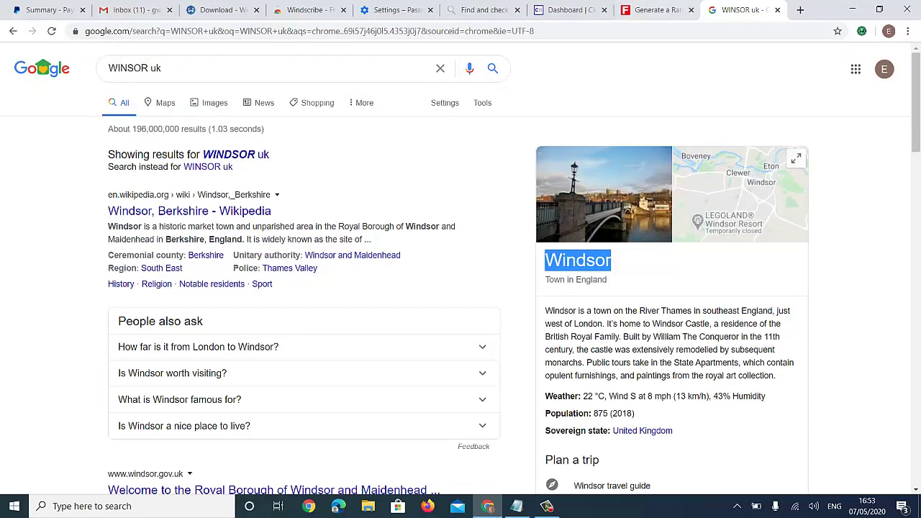
click(568, 10)
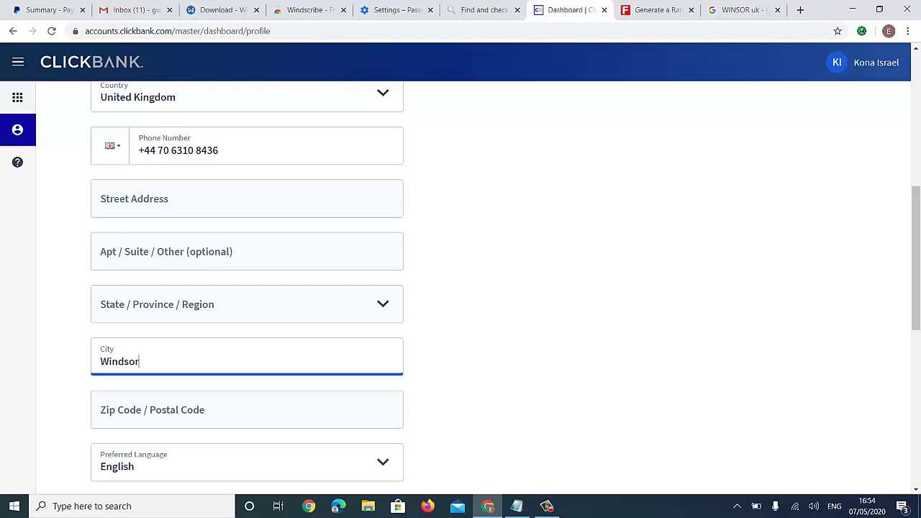
- Set the State/Province region to ENGLAND AND WALES
click(246, 304)
scroll(241, 236, down, 1)
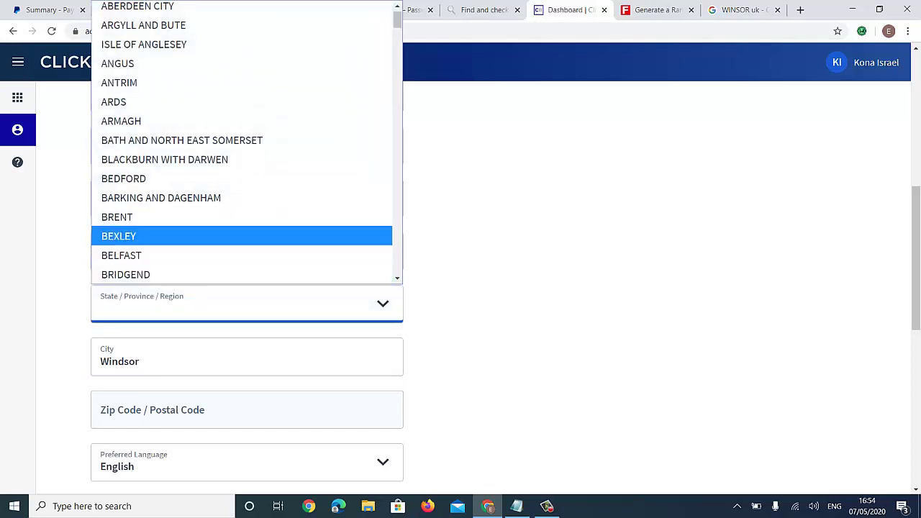
text(en)
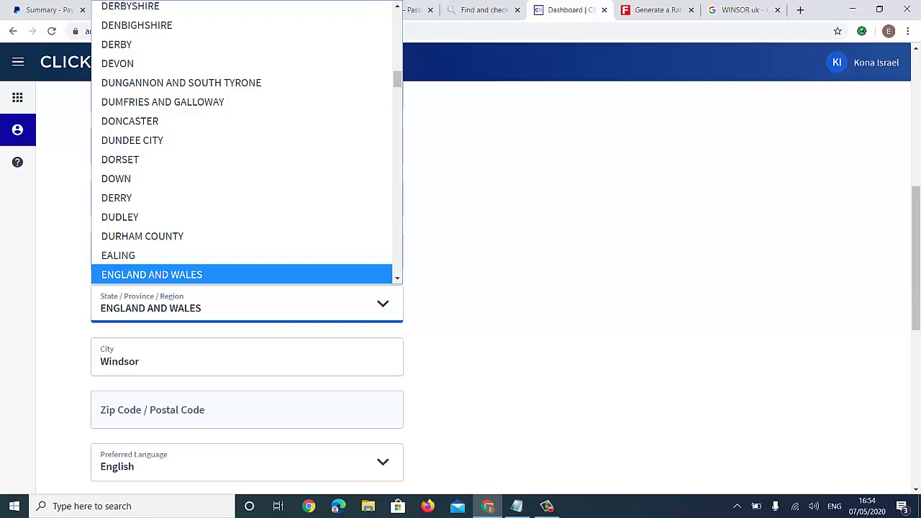
key(Down)
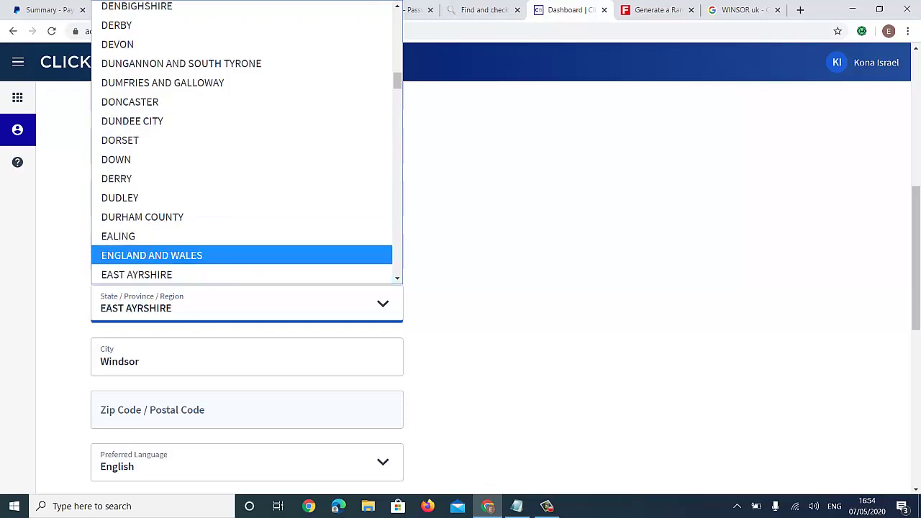
click(152, 255)
scroll(461, 287, down, 2)
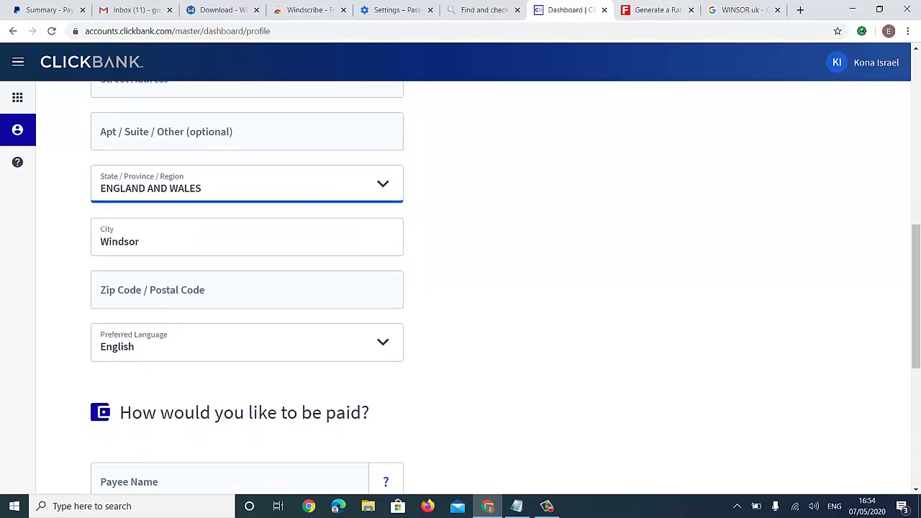
- Copy the generated postcode from the Fake Name Generator tab into the postal code field
click(655, 10)
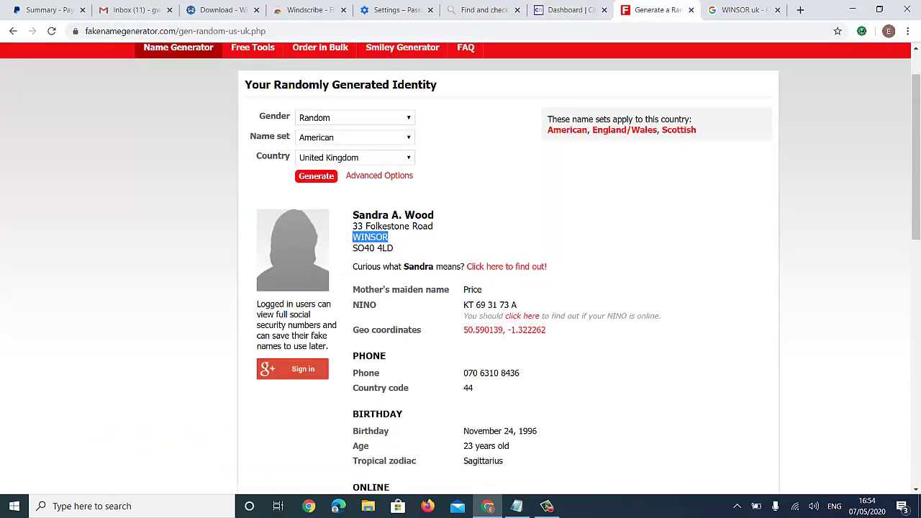
drag(352, 248, 393, 247)
key(ctrl+c)
right_click(387, 248)
click(415, 256)
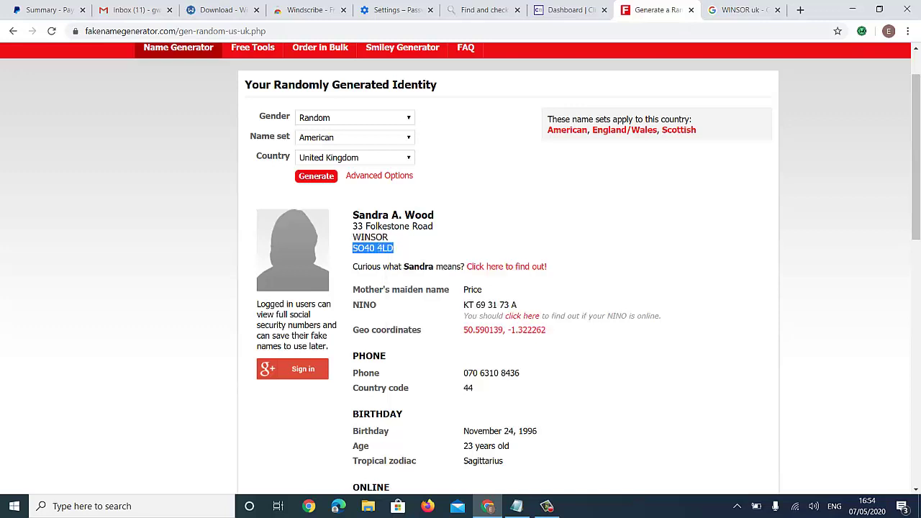
click(568, 10)
click(216, 290)
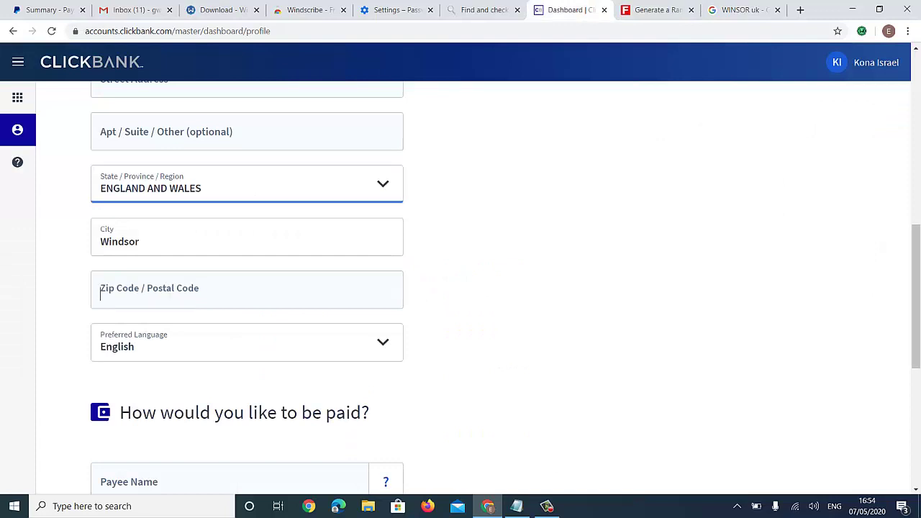
key(ctrl+v)
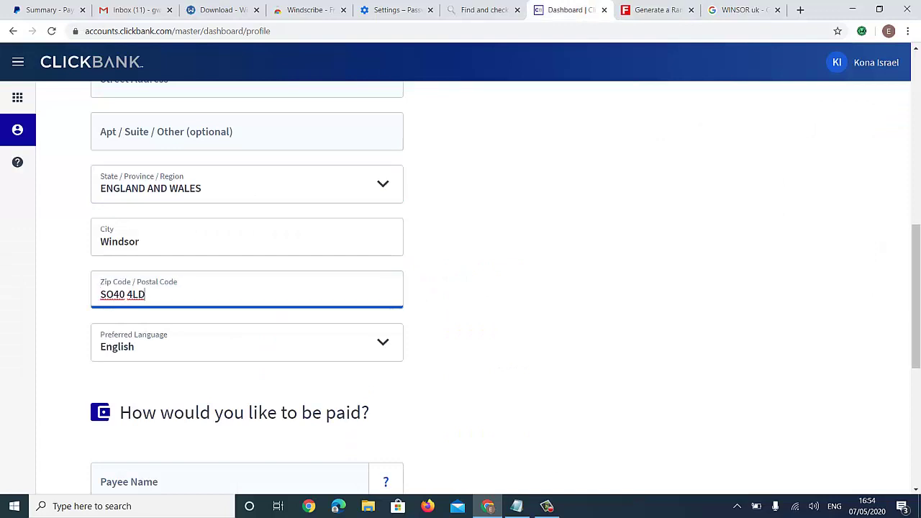
- Paste the generated street address into the address field, changing the house number's last digit to 1
scroll(460, 288, up, 3)
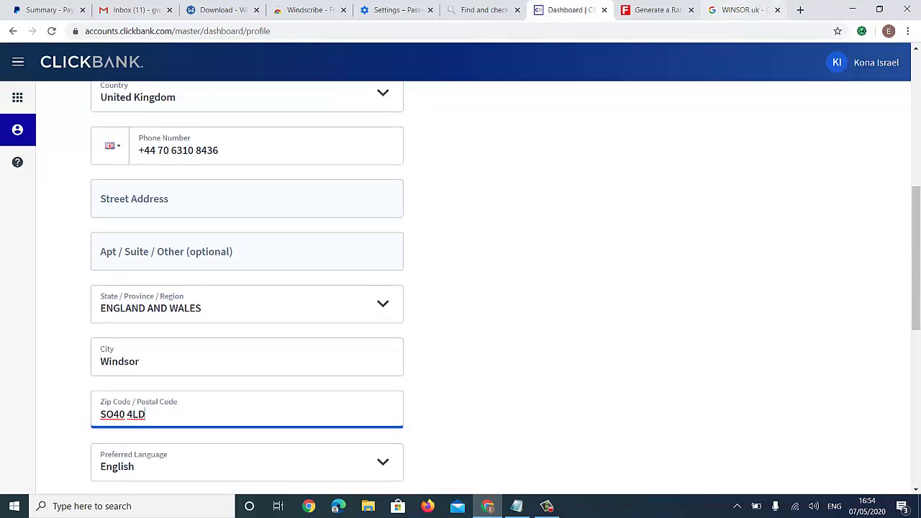
key(ctrl+9)
key(ctrl+shift+Tab)
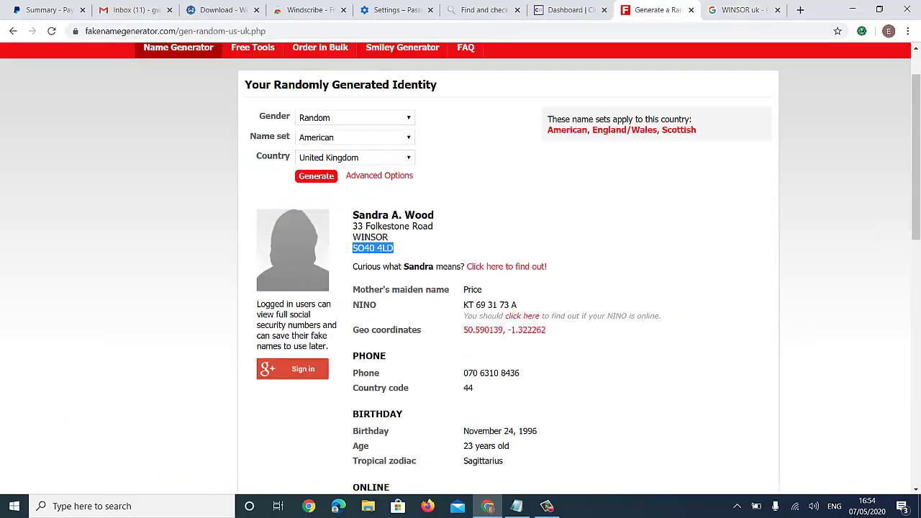
drag(353, 226, 433, 226)
right_click(420, 232)
click(440, 238)
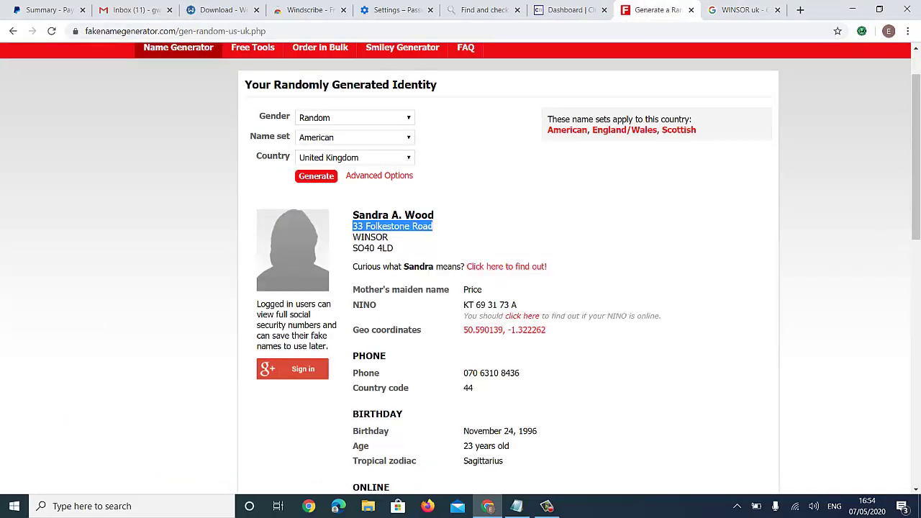
key(ctrl+shift+Tab)
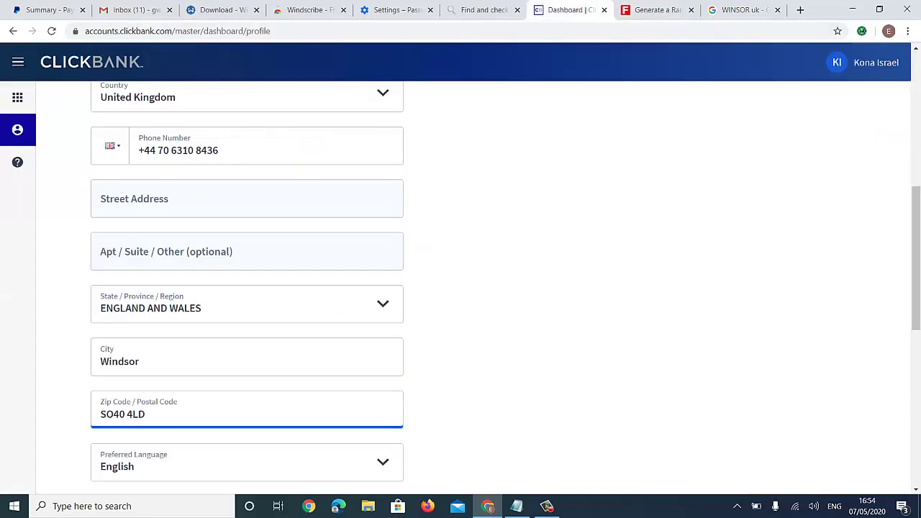
click(246, 204)
key(ctrl+v)
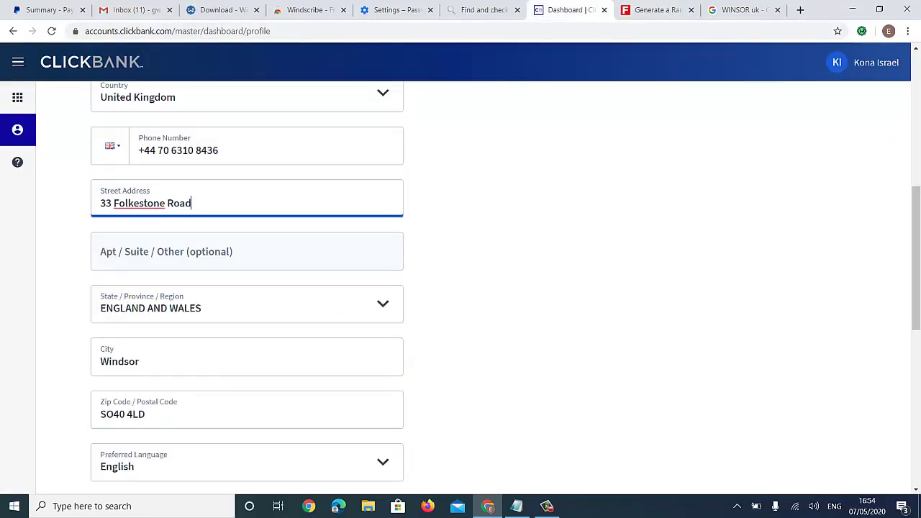
key(BackSpace)
text(1)
scroll(506, 281, down, 4)
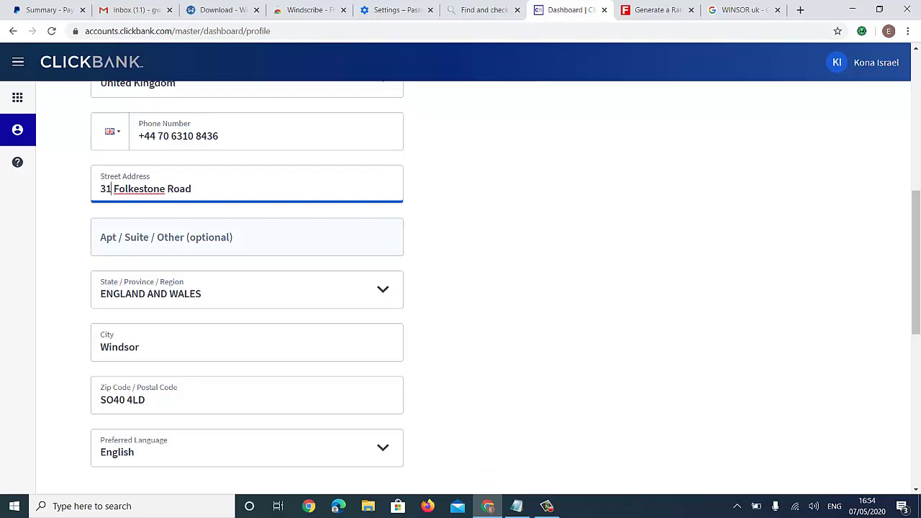
- Enter the account holder's full name as the Payee Name
click(216, 302)
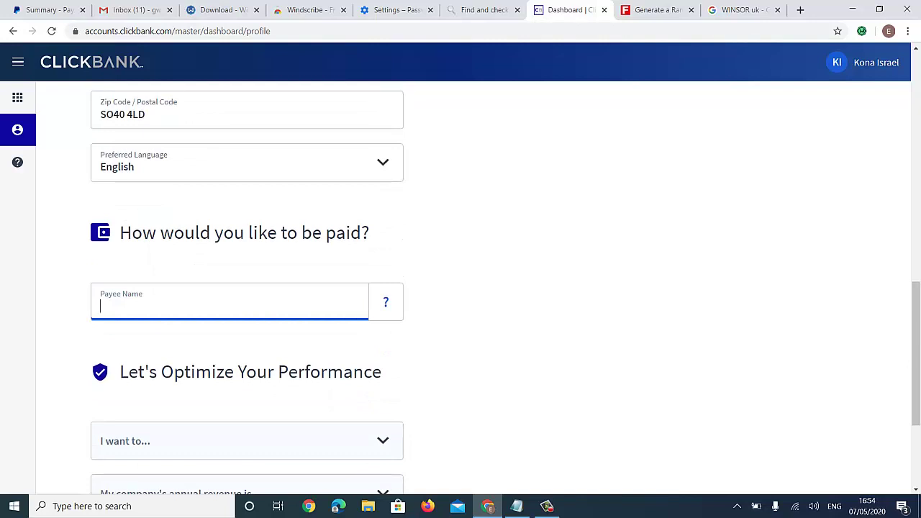
text(ki)
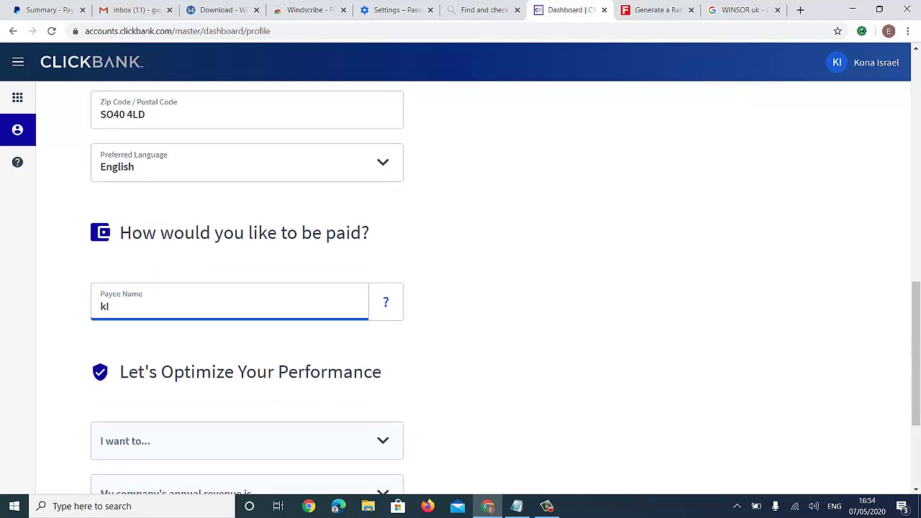
key(BackSpace)
key(BackSpace)
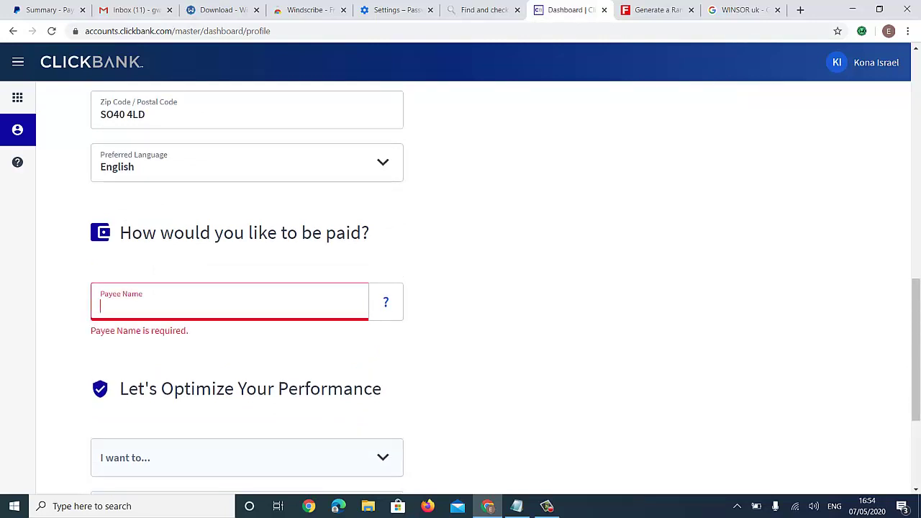
text(k)
key(BackSpace)
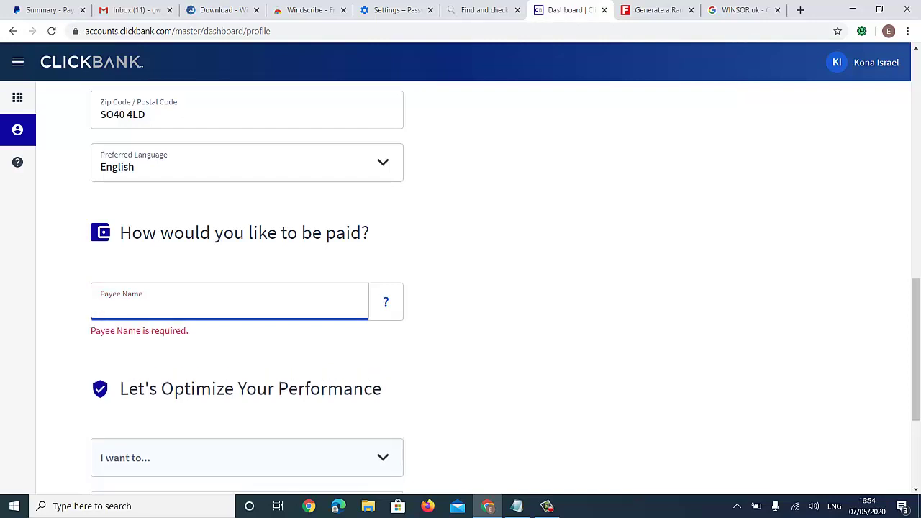
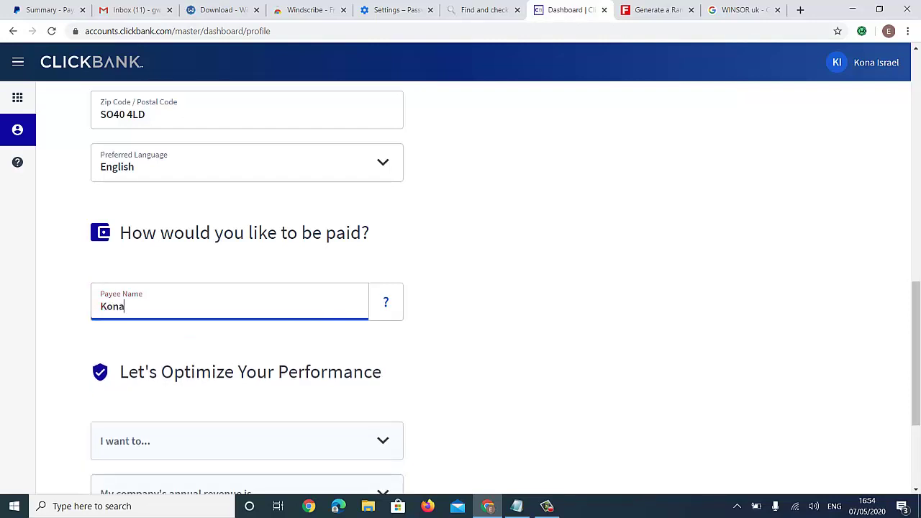
- Review the completed profile form against the generated identity and scroll down to Save
scroll(247, 288, up, 5)
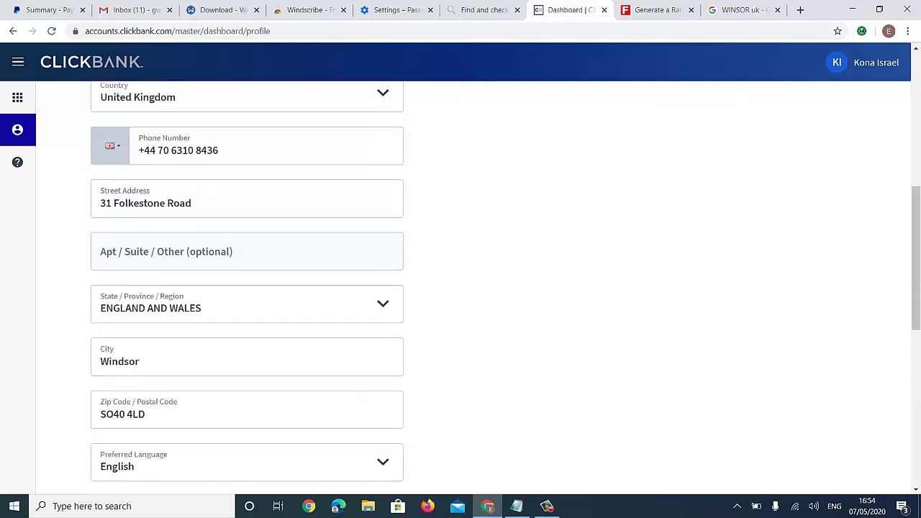
scroll(110, 148, up, 3)
scroll(461, 288, up, 1)
scroll(461, 288, up, 3)
scroll(461, 288, down, 10)
scroll(460, 288, down, 1)
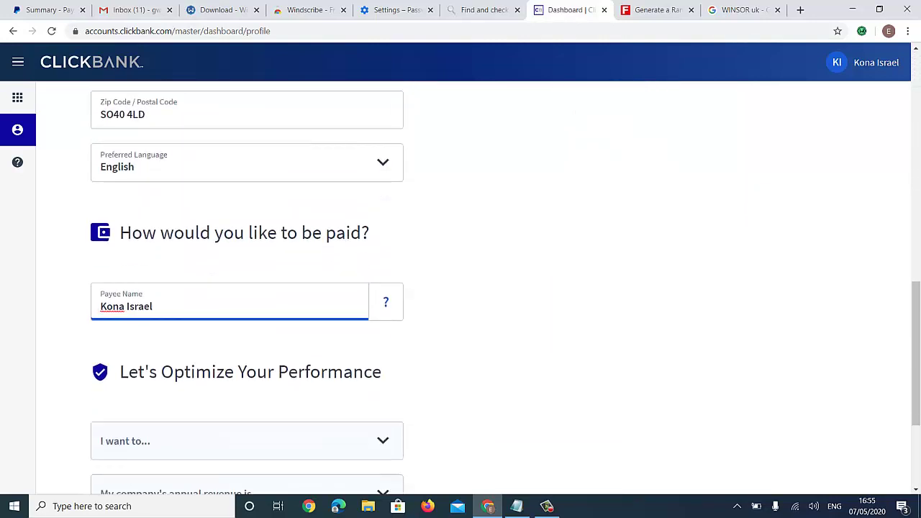
scroll(461, 288, up, 10)
scroll(461, 288, down, 3)
scroll(461, 288, up, 4)
scroll(460, 288, down, 4)
scroll(461, 288, up, 2)
scroll(460, 287, up, 2)
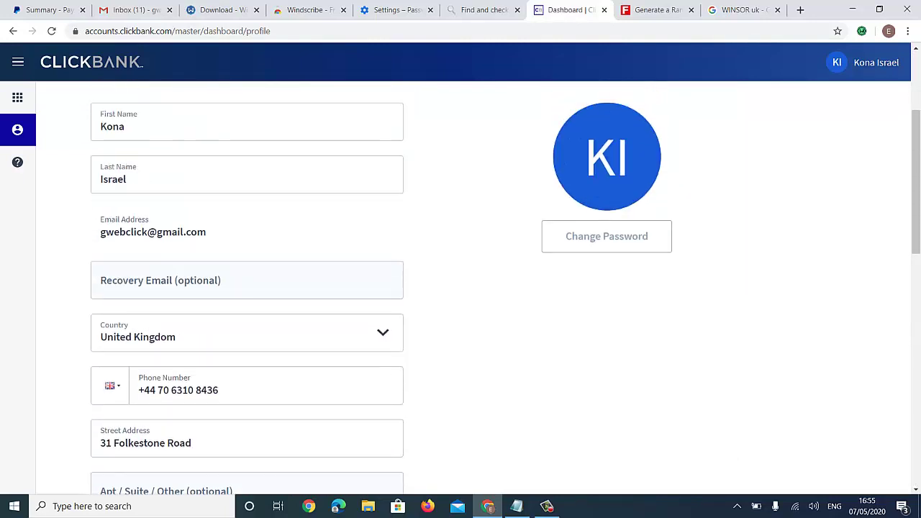
scroll(461, 288, down, 6)
scroll(460, 288, up, 3)
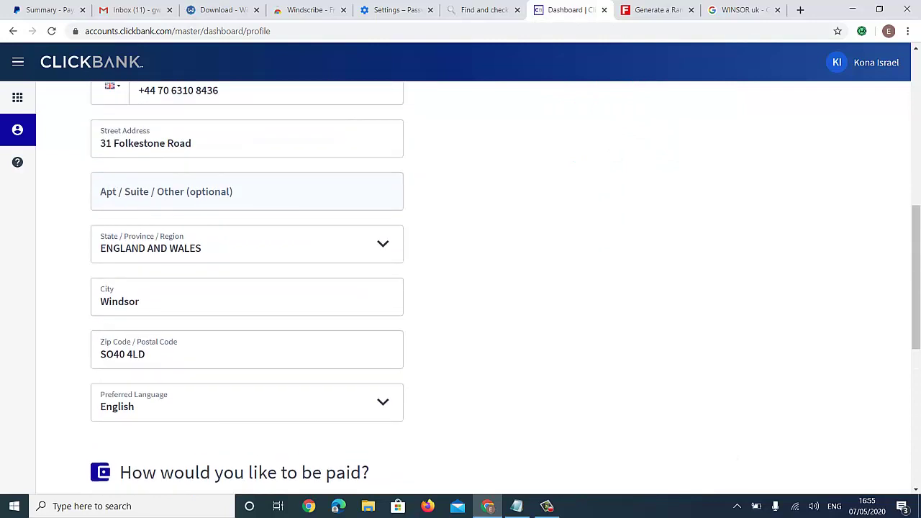
scroll(460, 288, down, 2)
key(ctrl+Tab)
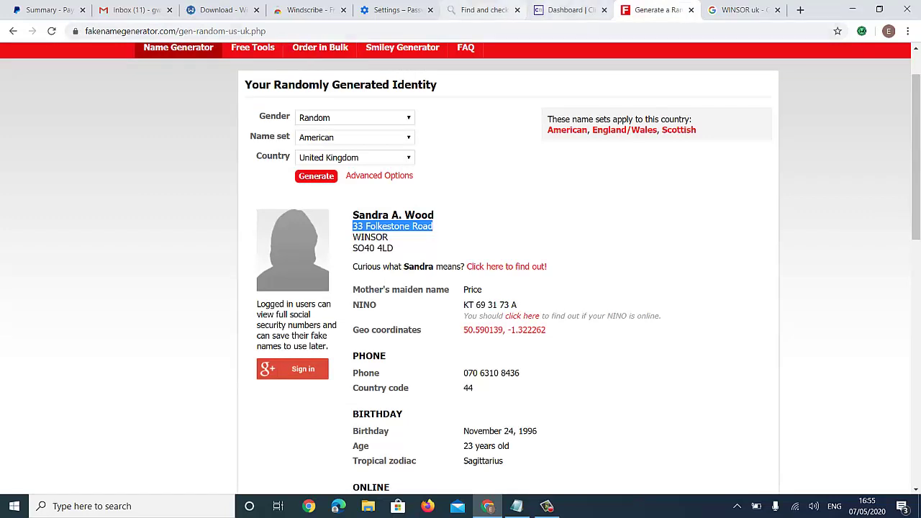
key(ctrl+shift+Tab)
scroll(460, 288, down, 1)
scroll(461, 288, down, 5)
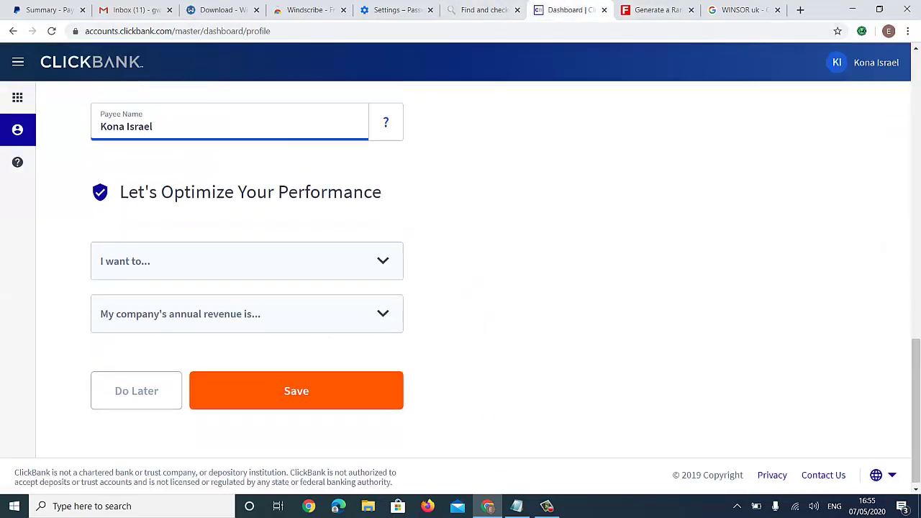
- Set 'I want to...' to Promote products as an affiliate
key(Tab)
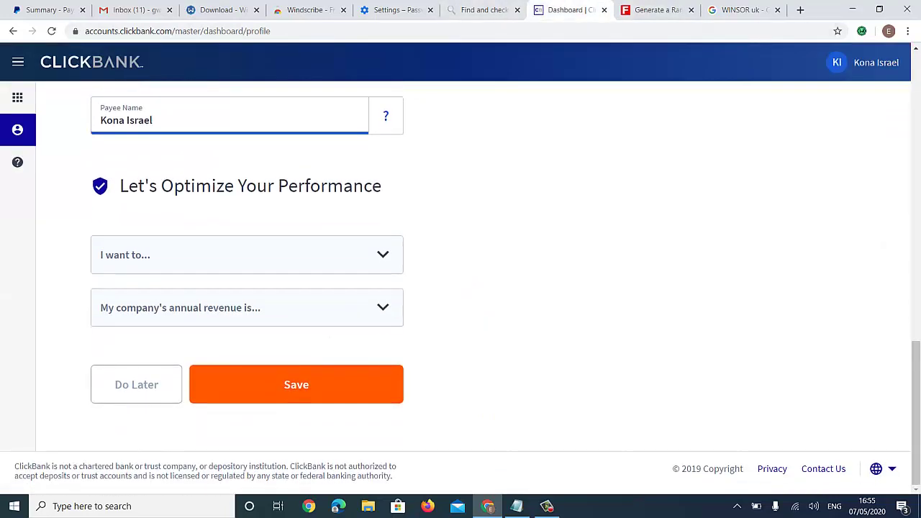
key(alt+Down)
key(Down)
key(Down)
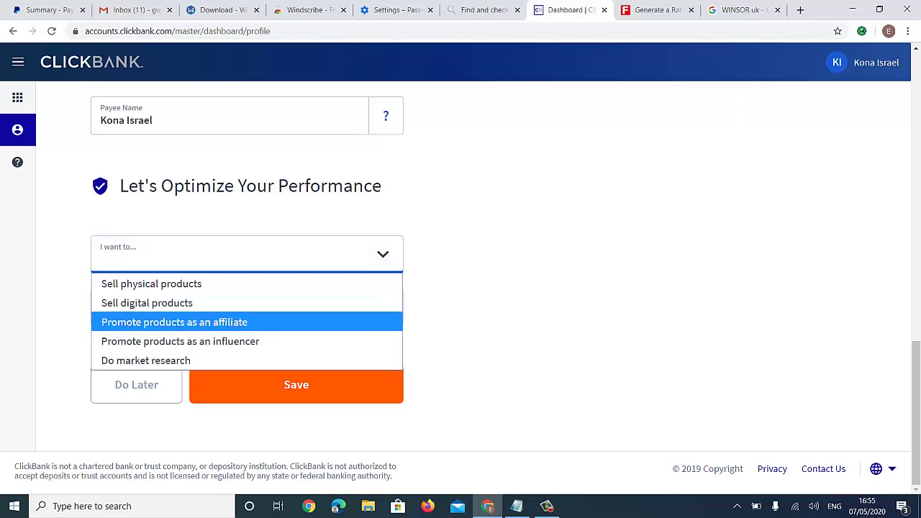
key(Return)
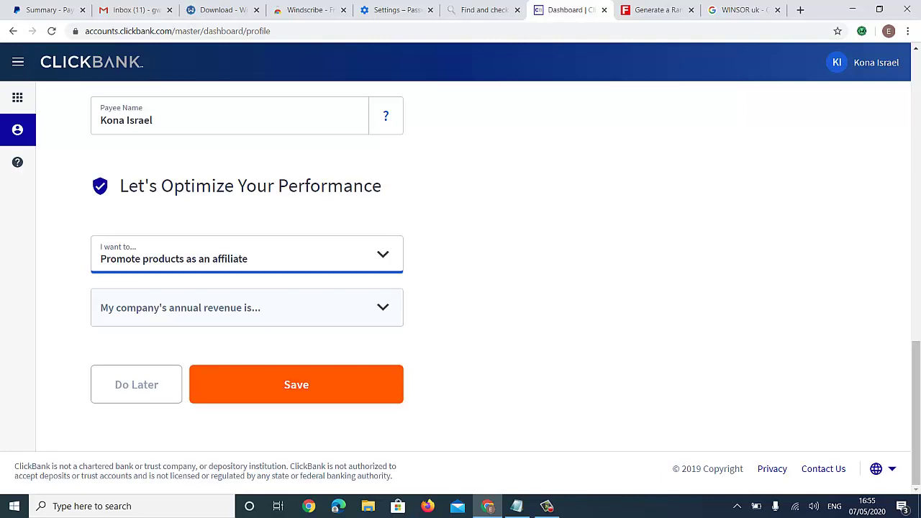
- Choose $0 - $25K annual revenue and save the profile
key(Tab)
key(alt+Down)
key(Down)
key(Down)
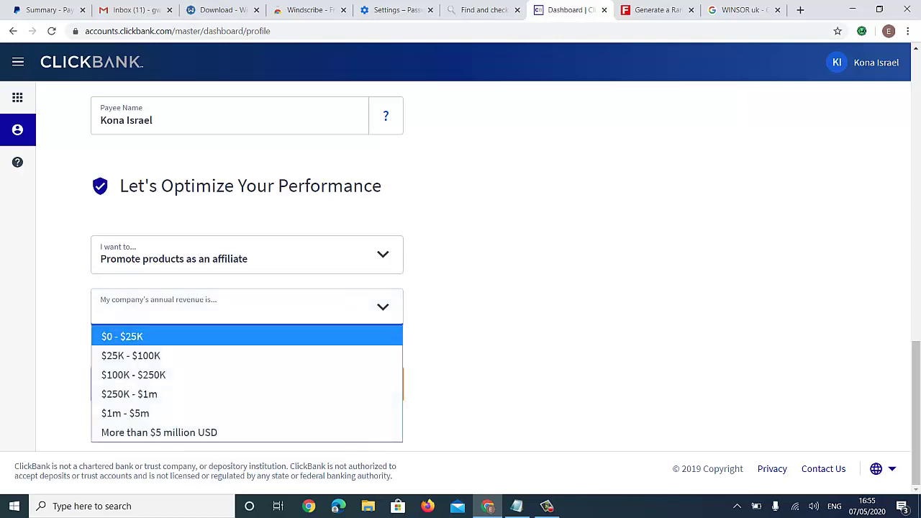
key(Up)
key(Return)
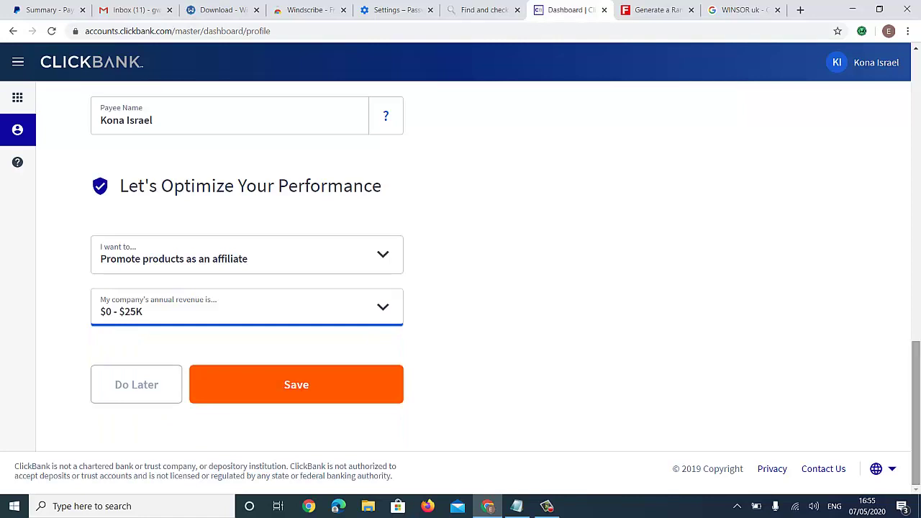
key(Tab)
key(Return)
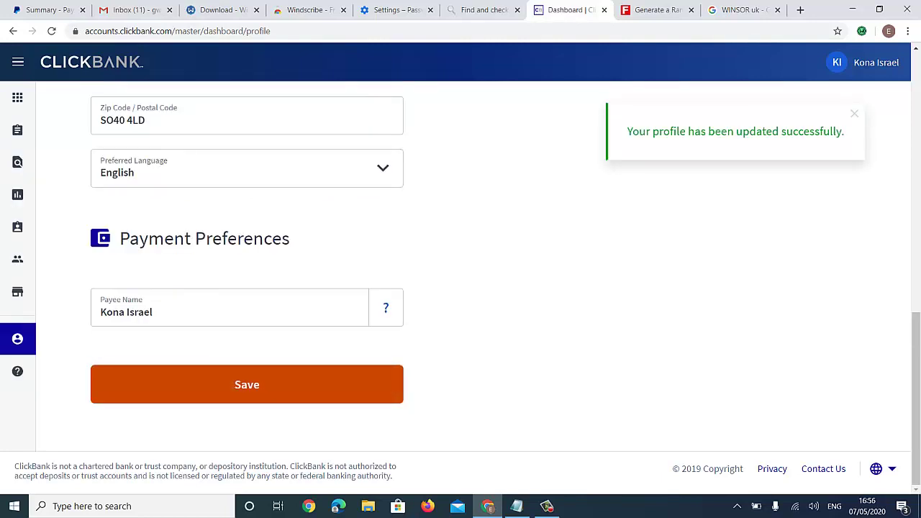
scroll(461, 288, up, 7)
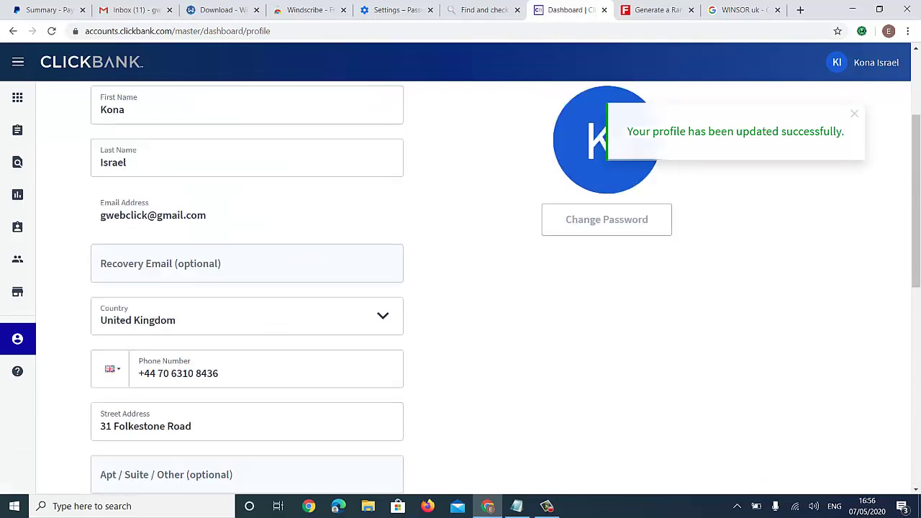
scroll(461, 288, up, 2)
scroll(461, 287, down, 10)
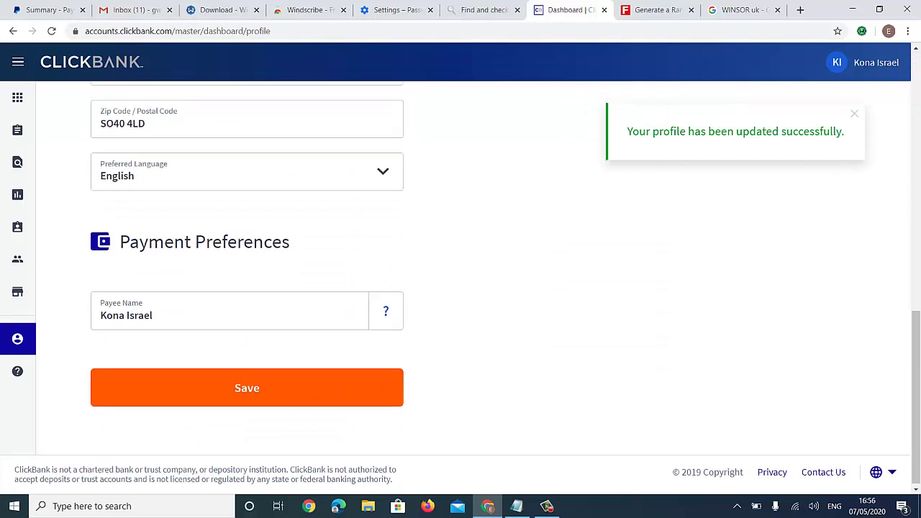
scroll(460, 287, up, 10)
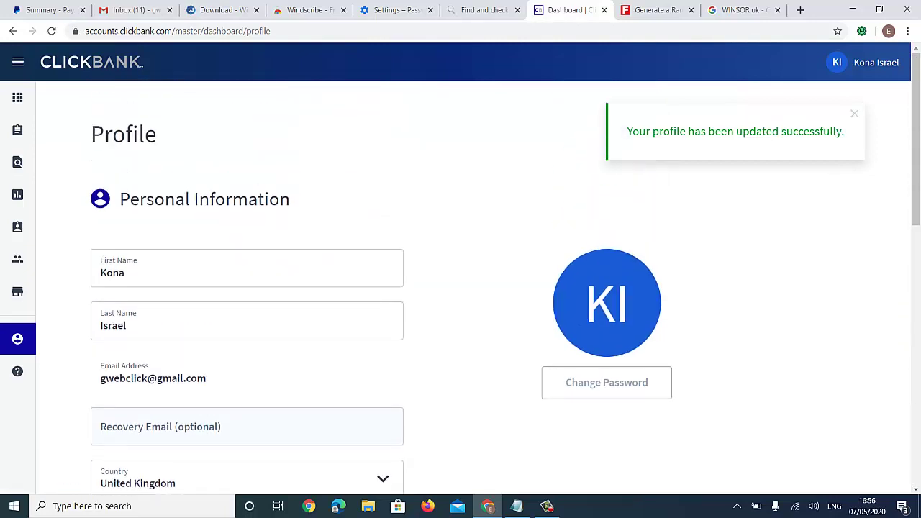
scroll(460, 288, down, 3)
scroll(461, 288, up, 3)
scroll(461, 288, down, 10)
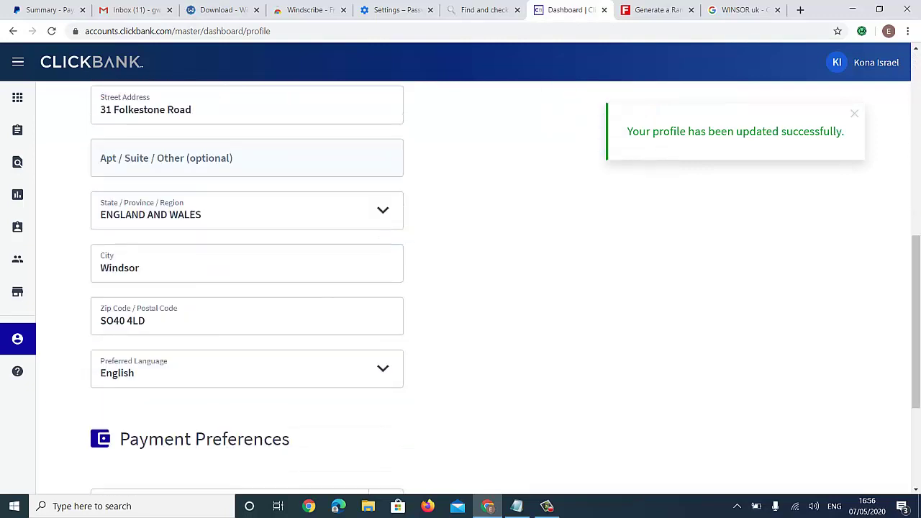
scroll(461, 288, up, 10)
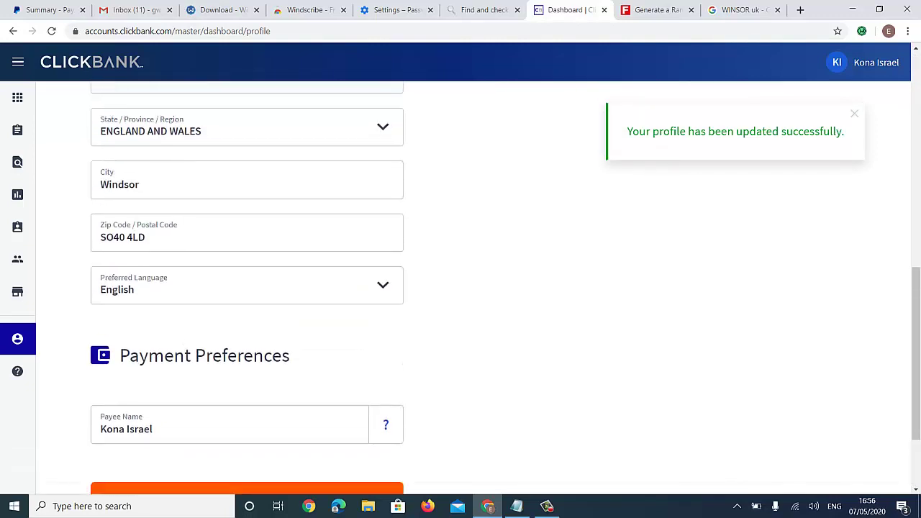
scroll(461, 288, up, 2)
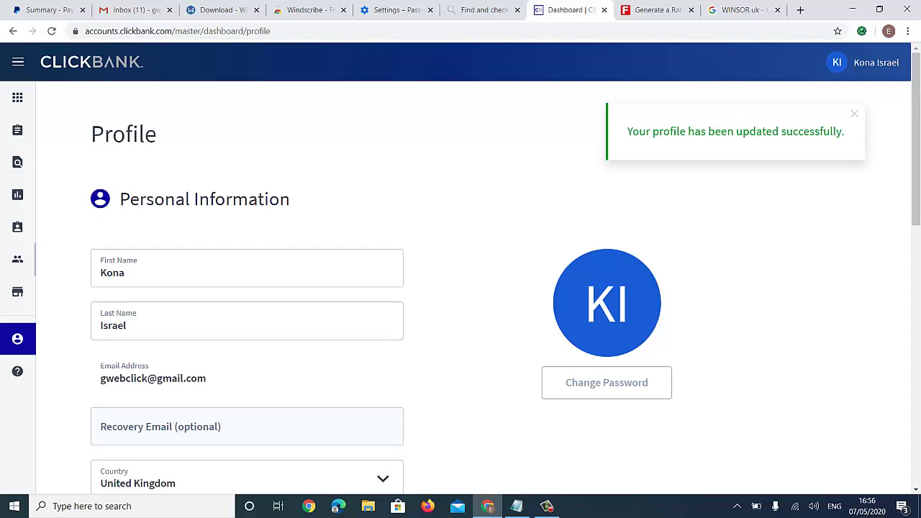
click(17, 259)
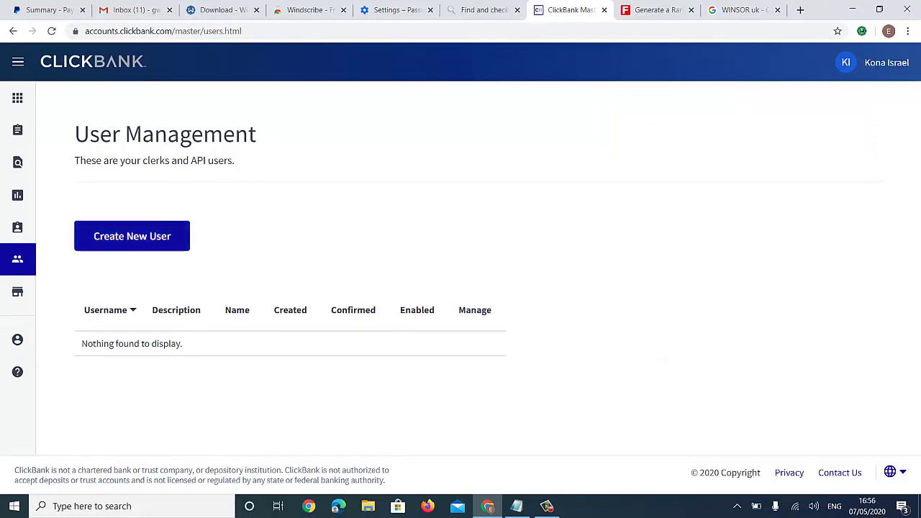
- Look over the Create New User form, then go back to the account dashboard
click(132, 236)
scroll(460, 288, down, 3)
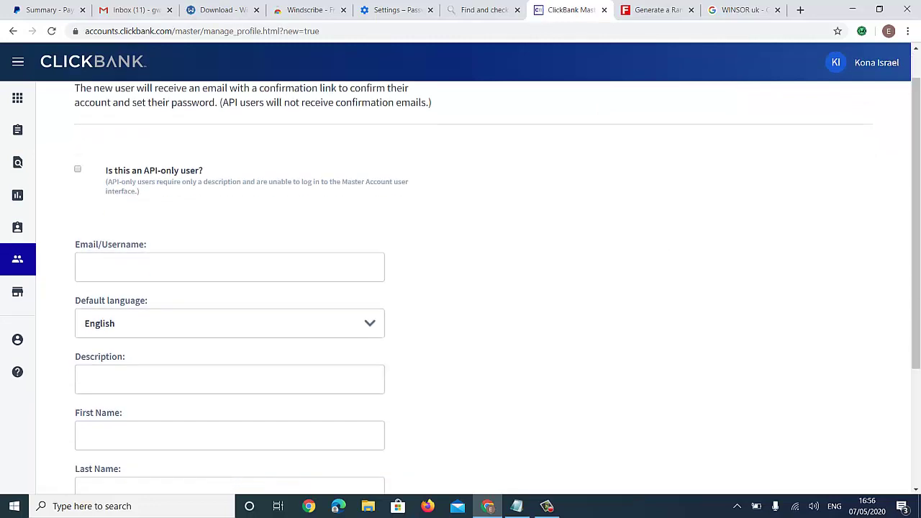
scroll(461, 287, up, 1)
scroll(461, 288, up, 2)
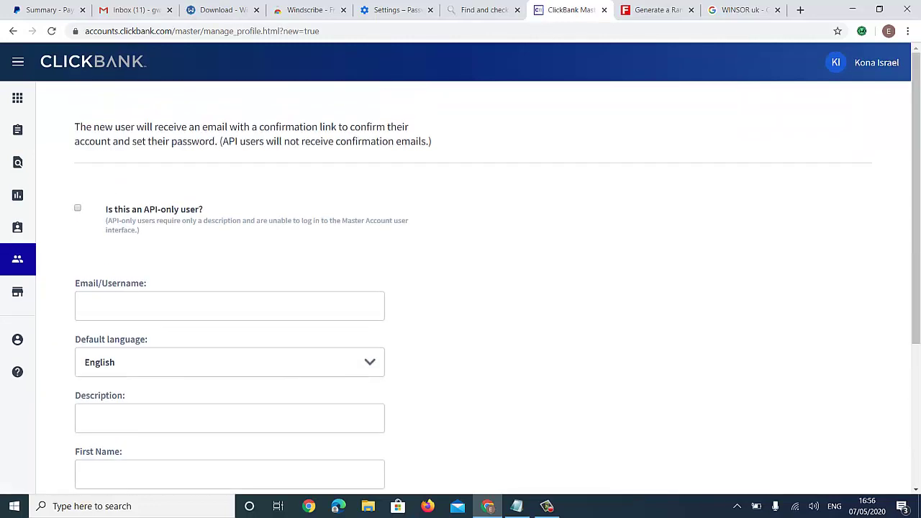
scroll(461, 288, down, 2)
scroll(461, 288, up, 2)
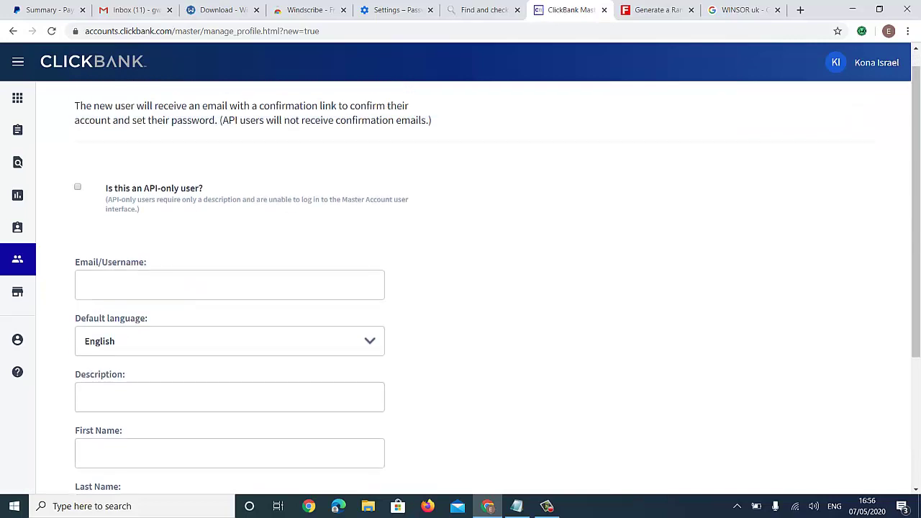
click(17, 98)
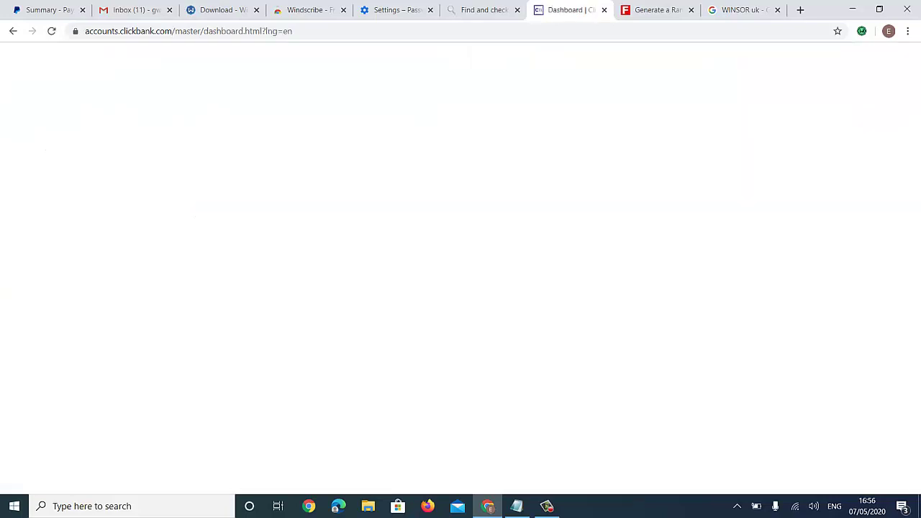
scroll(460, 288, down, 2)
scroll(461, 288, up, 2)
- Choose Create Account under 'I'm new here' on the dashboard
scroll(460, 288, down, 5)
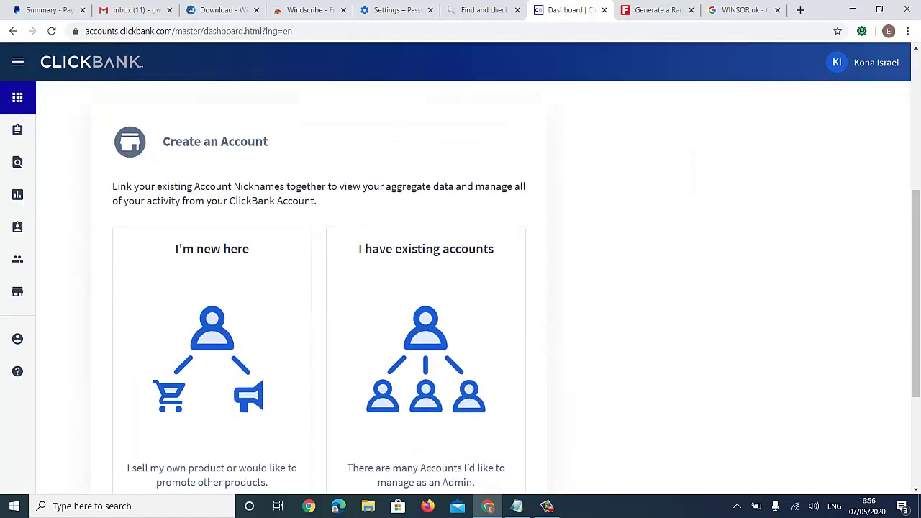
scroll(461, 288, down, 2)
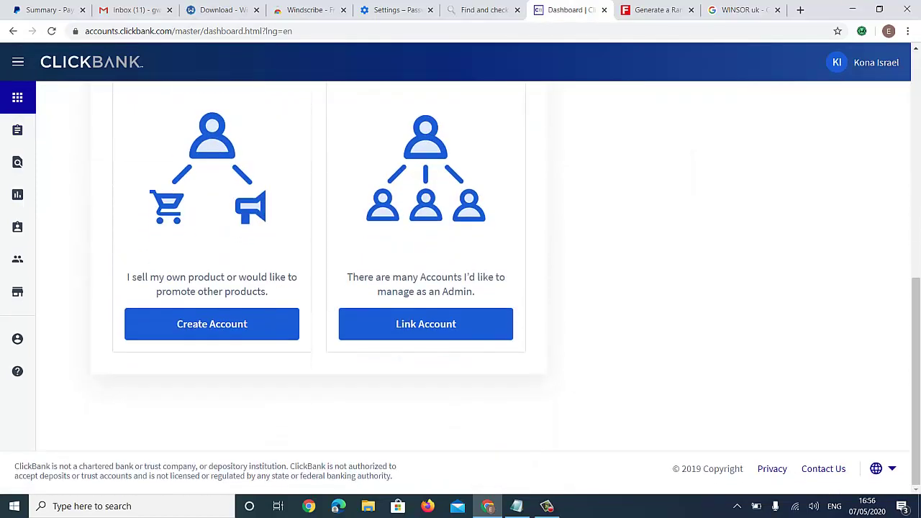
scroll(460, 288, up, 3)
scroll(460, 287, down, 3)
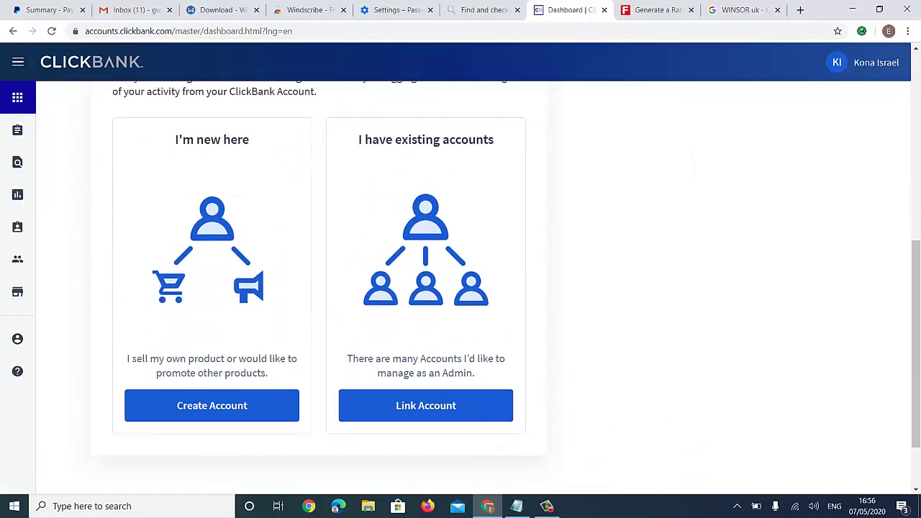
click(17, 226)
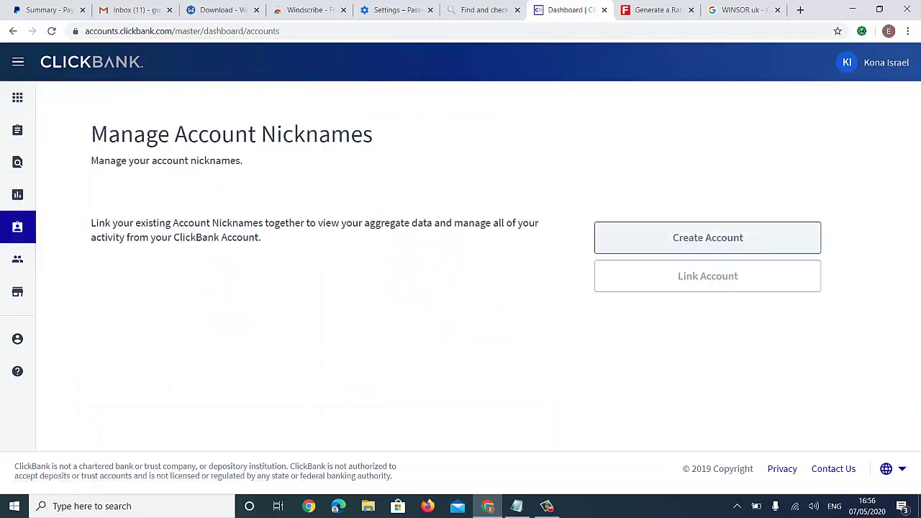
- Create an Affiliate account nicknamed 'konaclick' and open its home page
click(708, 238)
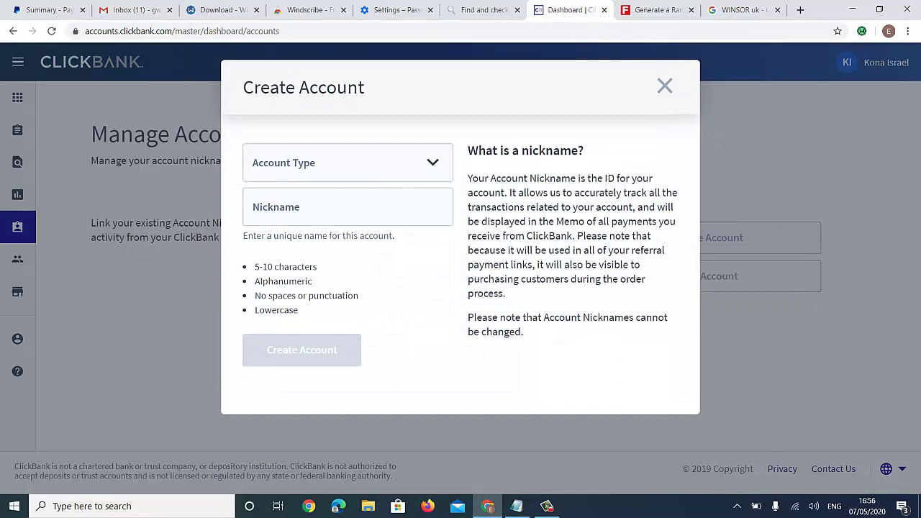
click(347, 163)
key(Down)
key(Down)
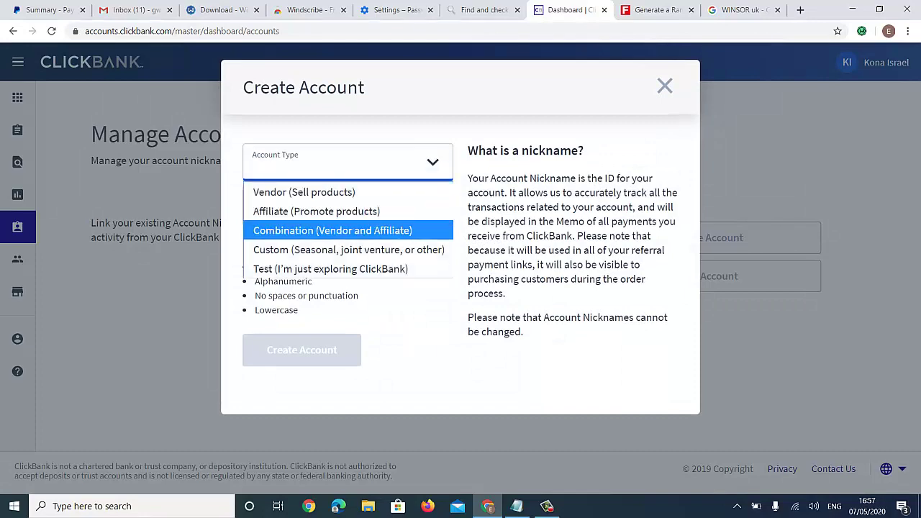
key(Up)
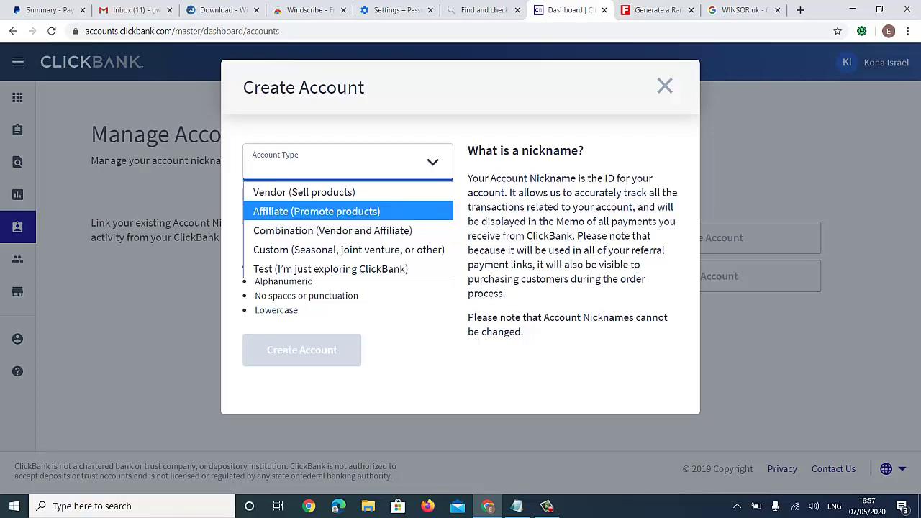
key(Return)
click(259, 213)
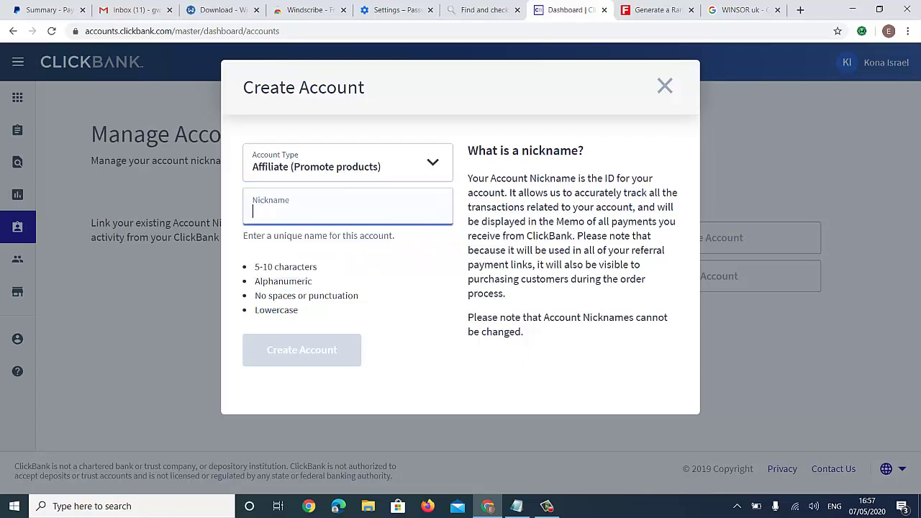
text(k)
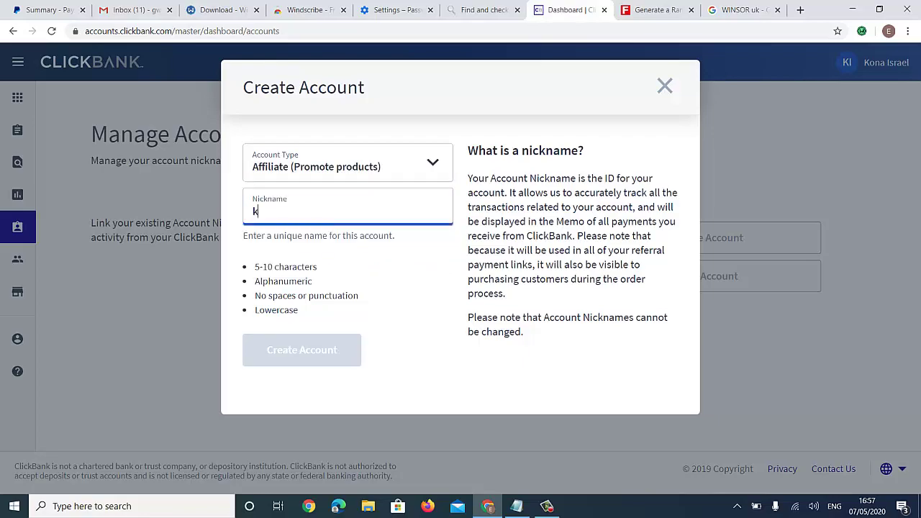
text(onaclick)
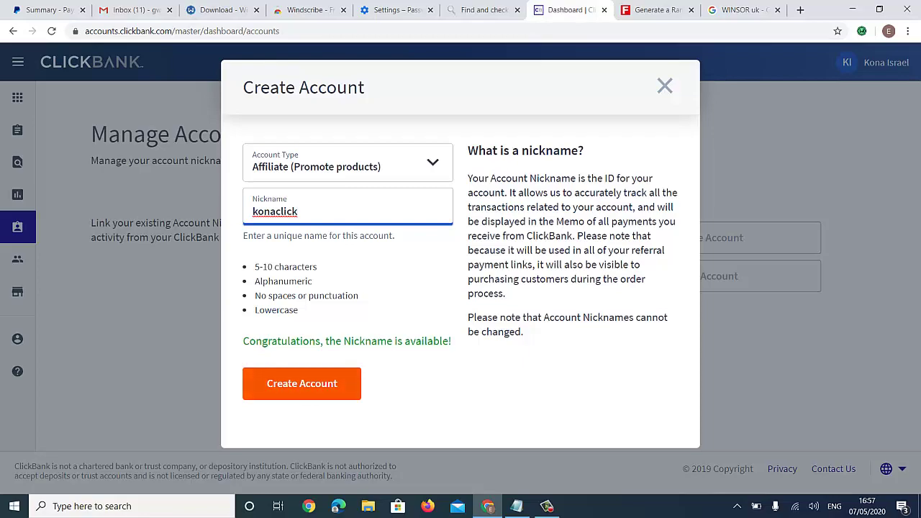
key(Return)
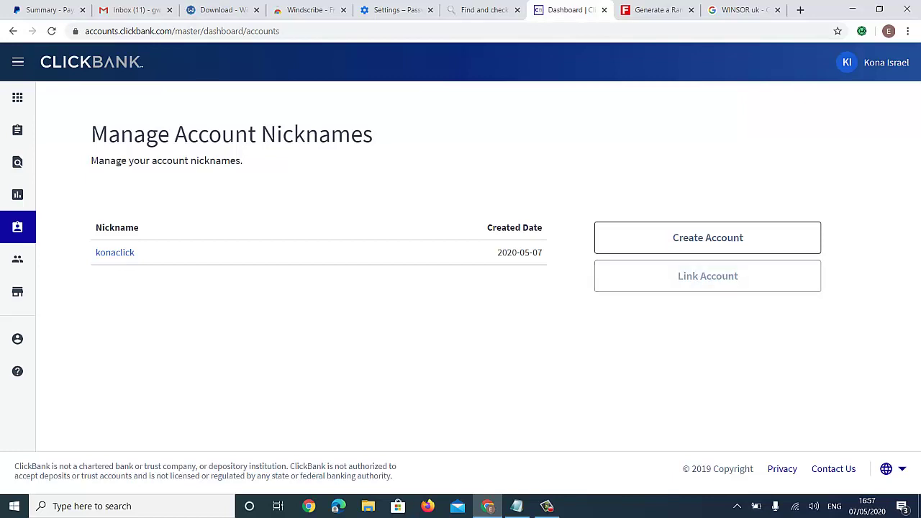
click(115, 253)
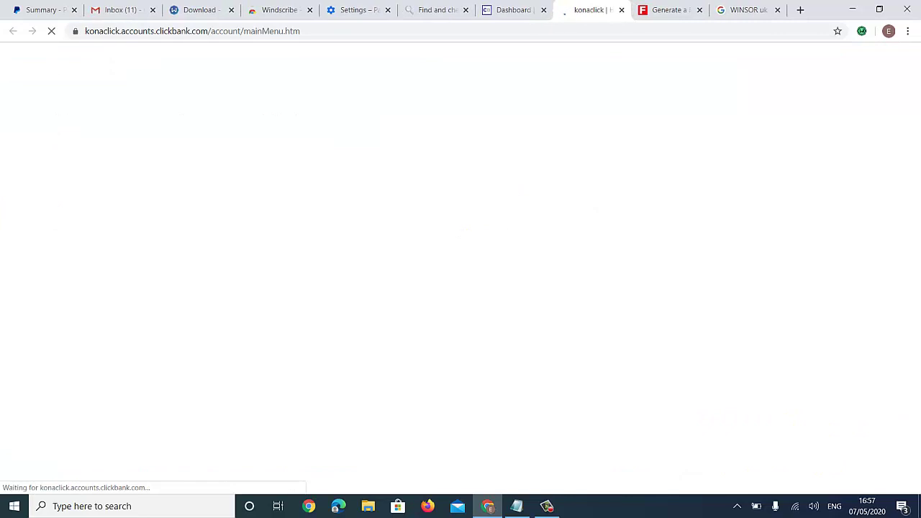
scroll(587, 137, down, 4)
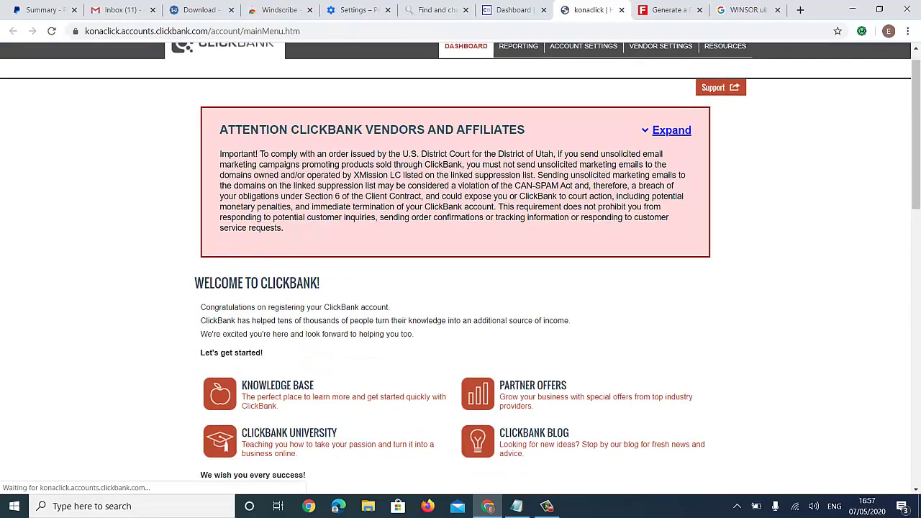
scroll(460, 266, down, 5)
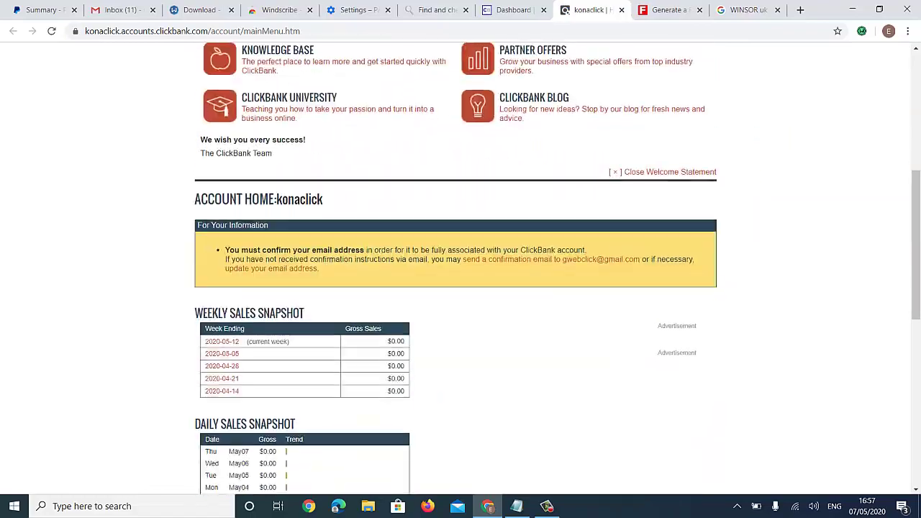
scroll(461, 266, down, 2)
scroll(461, 266, up, 15)
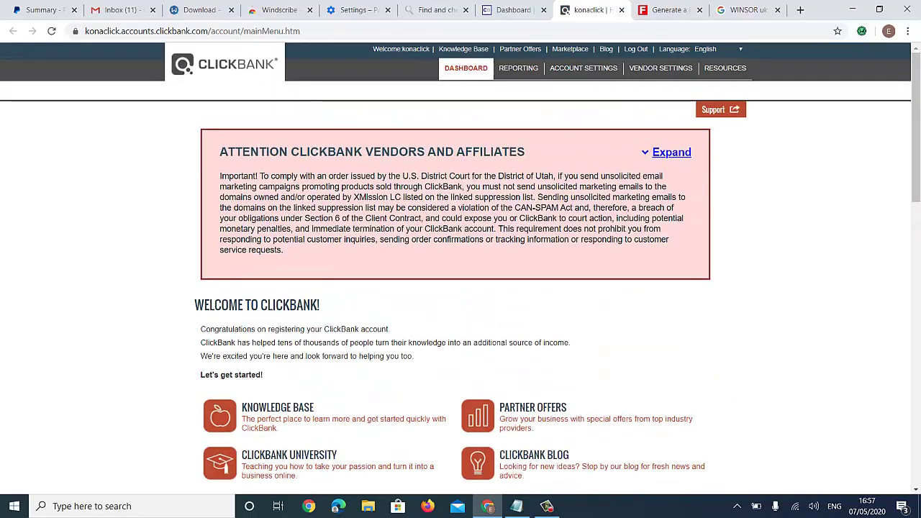
click(570, 49)
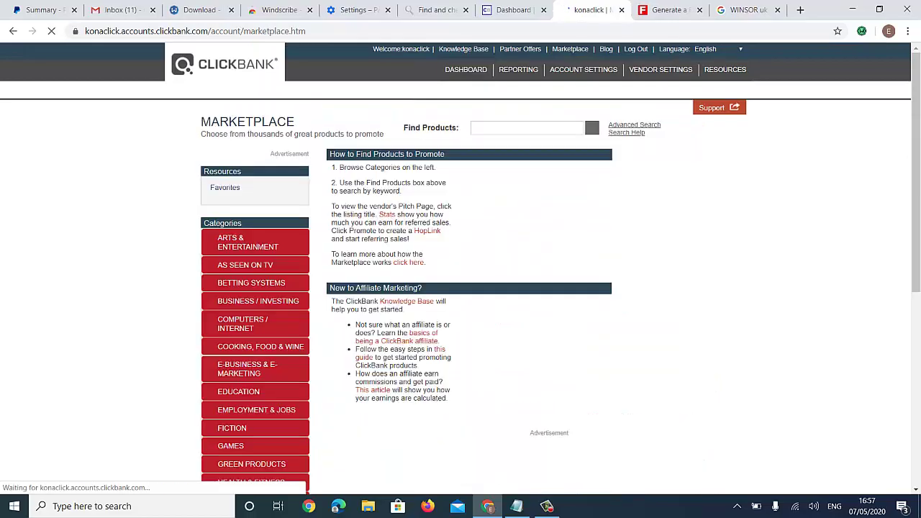
- List all marketplace products with an empty search and choose to promote Resurge
scroll(461, 266, down, 3)
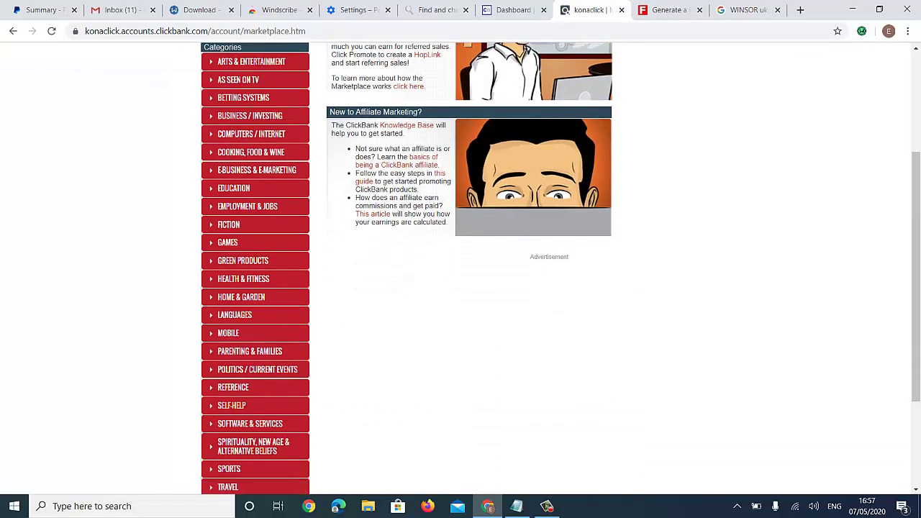
scroll(460, 267, up, 3)
key(Return)
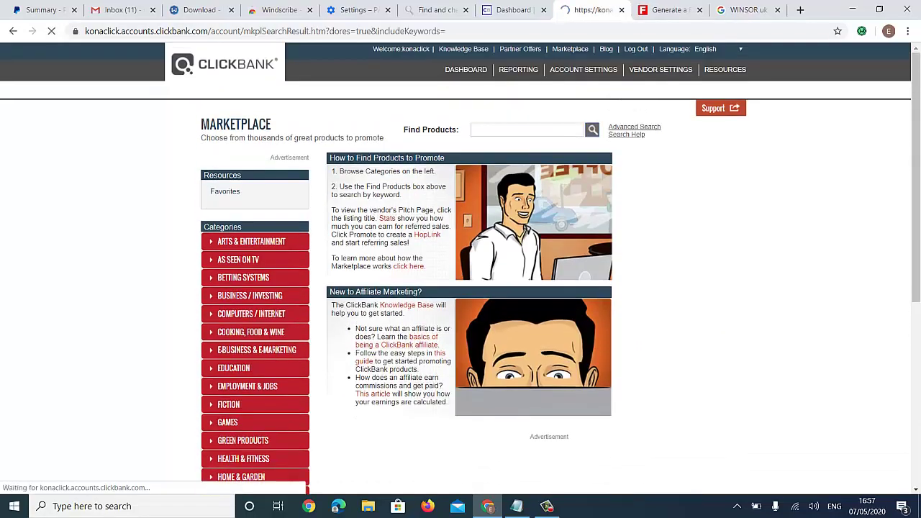
scroll(460, 266, down, 8)
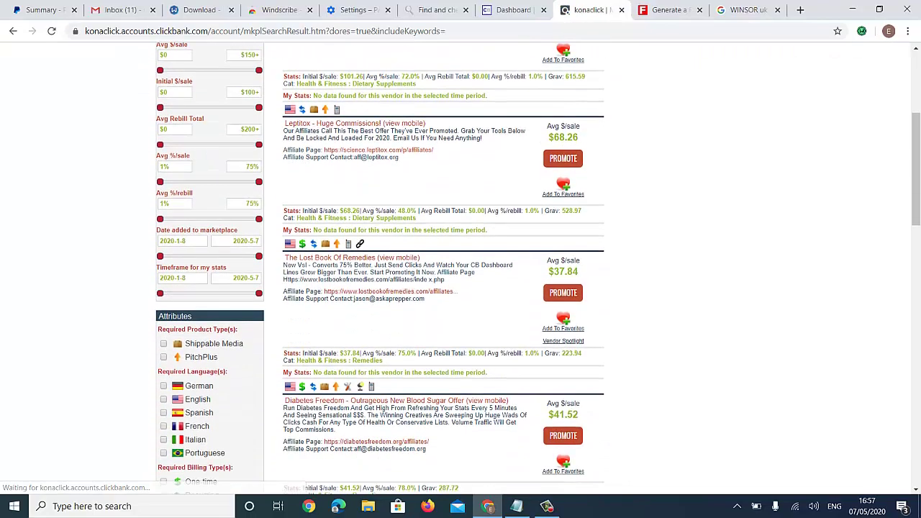
scroll(461, 266, up, 7)
scroll(461, 266, up, 1)
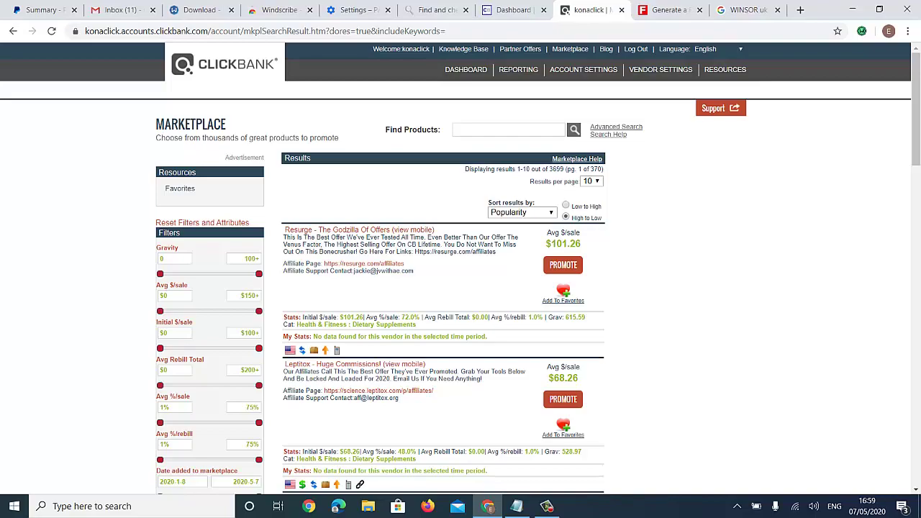
click(563, 265)
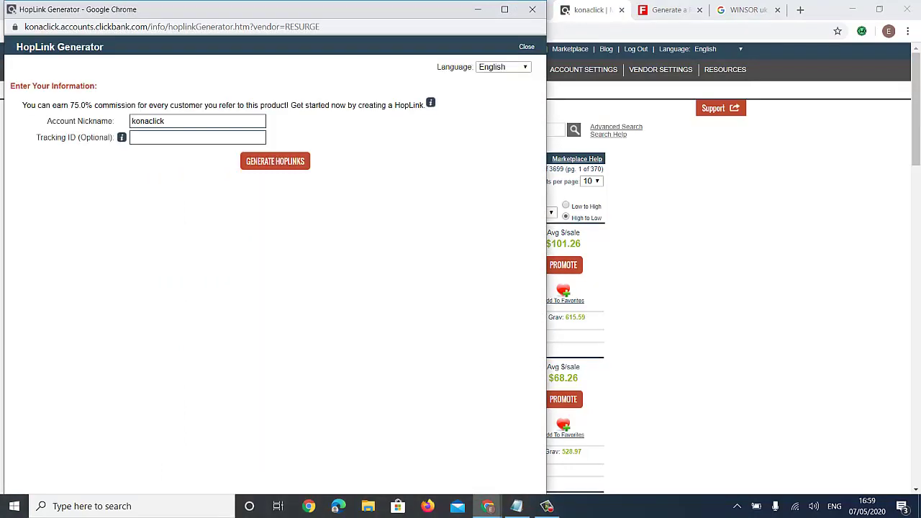
- Generate and copy the Resurge HopLink, then return to the main window
key(Return)
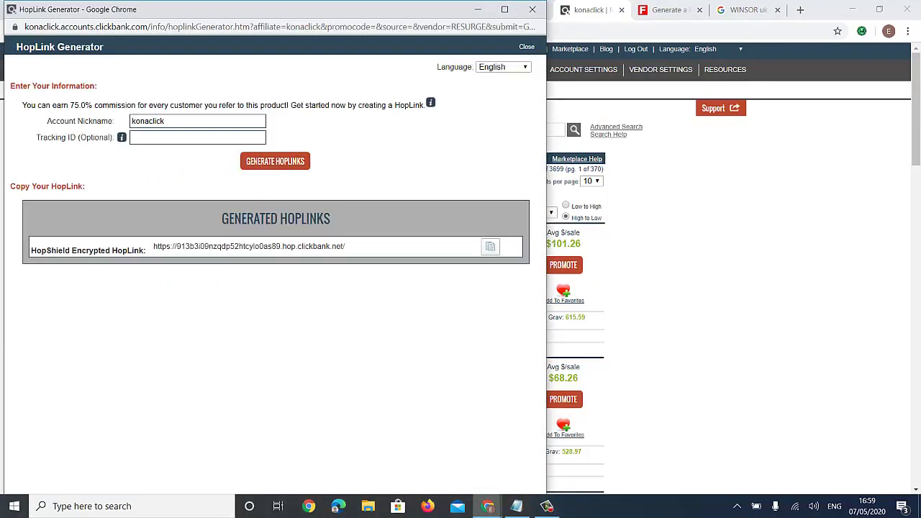
click(491, 246)
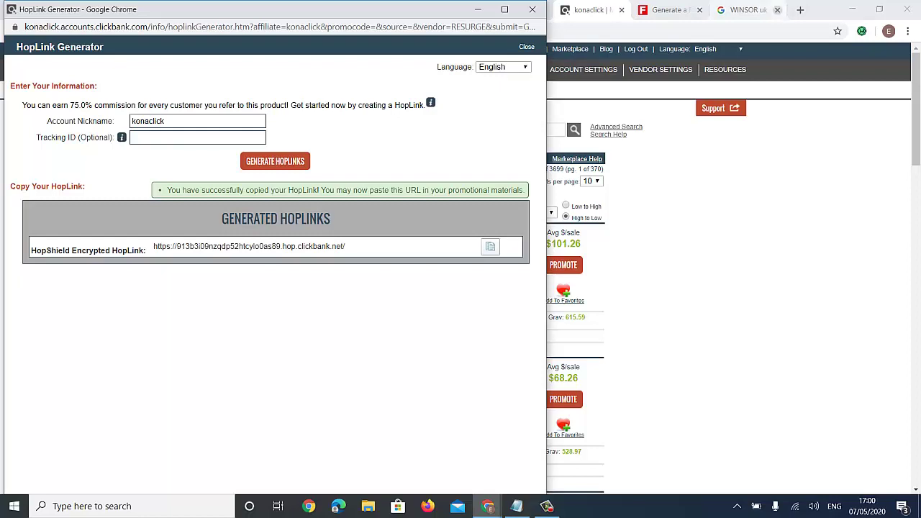
click(789, 10)
key(ctrl+t)
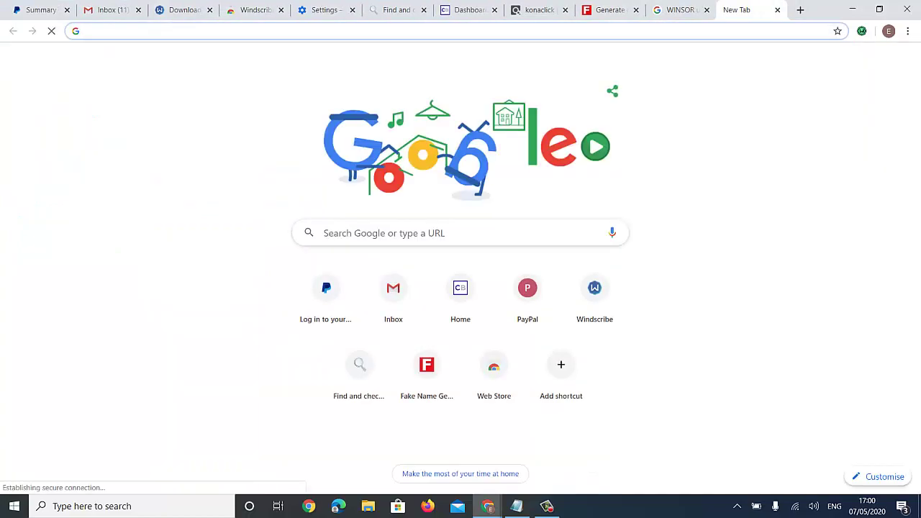
- Go to webbiitmedia.com/clickbank in the new tab
text(webb)
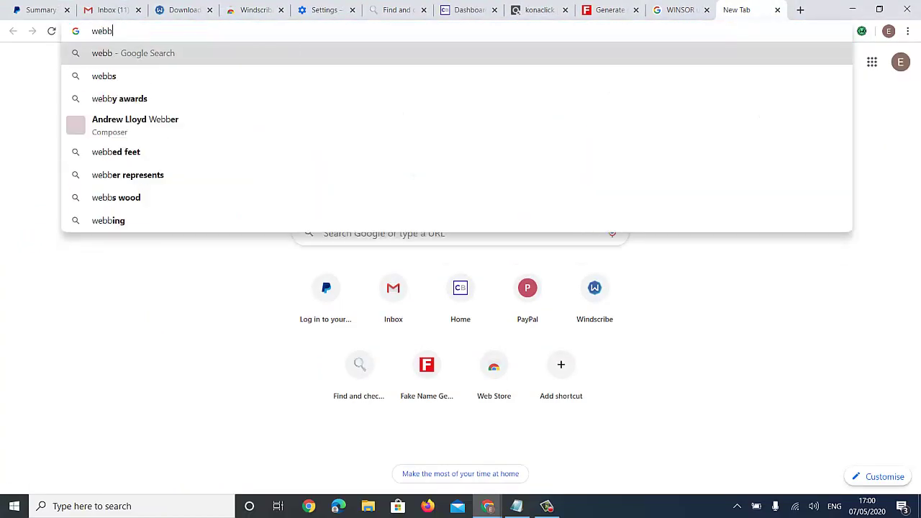
text(iitmedi)
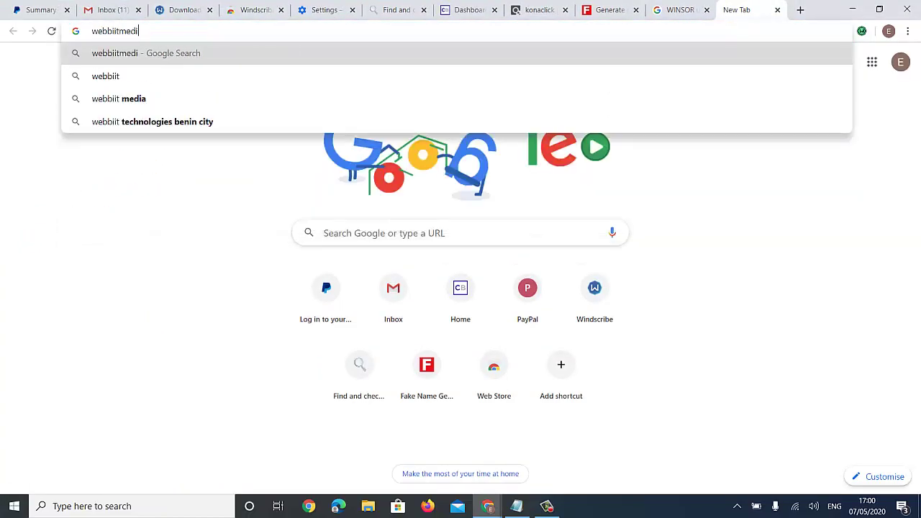
text(a.)
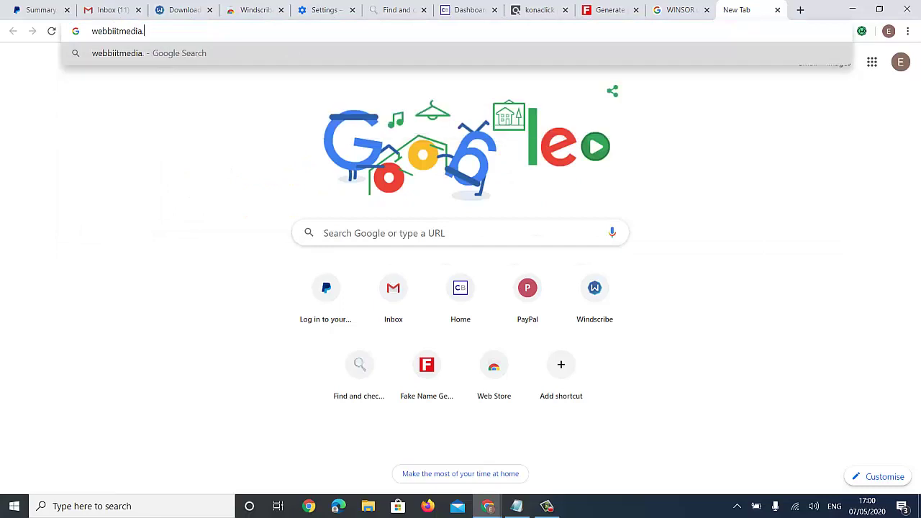
text(com/)
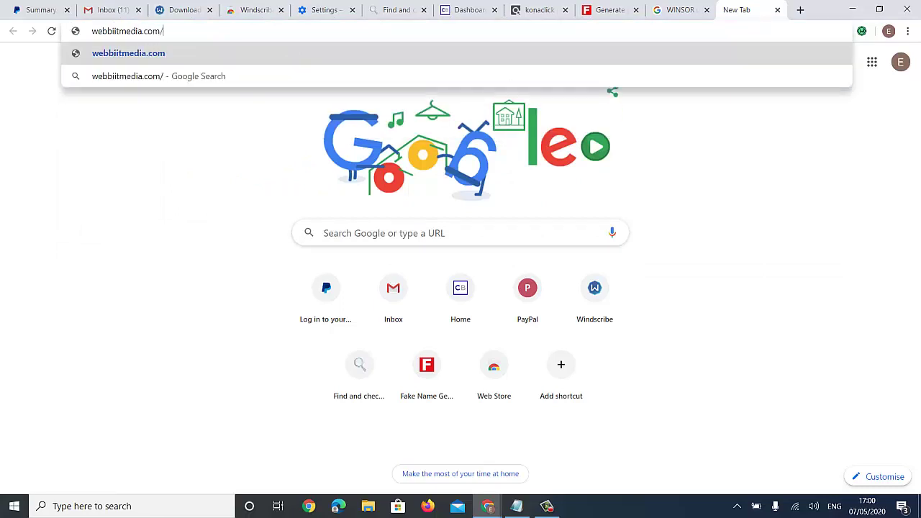
text(cli)
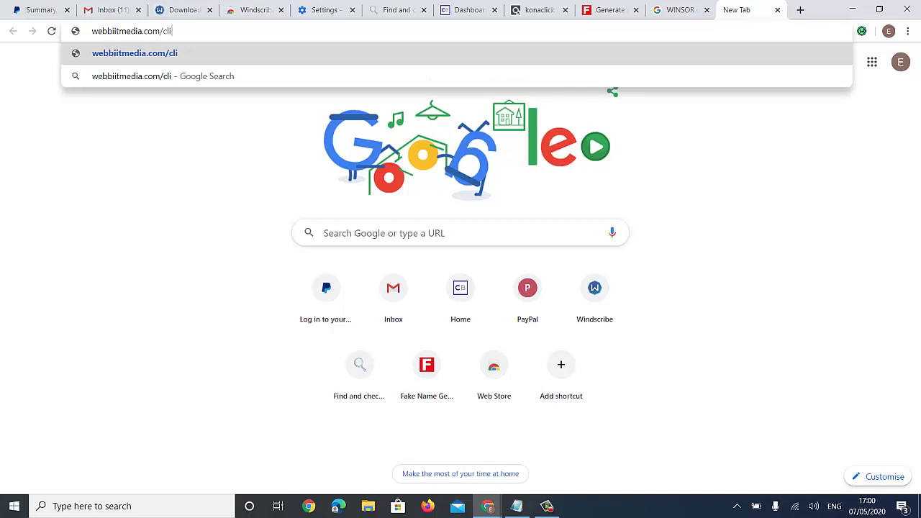
text(ckbank)
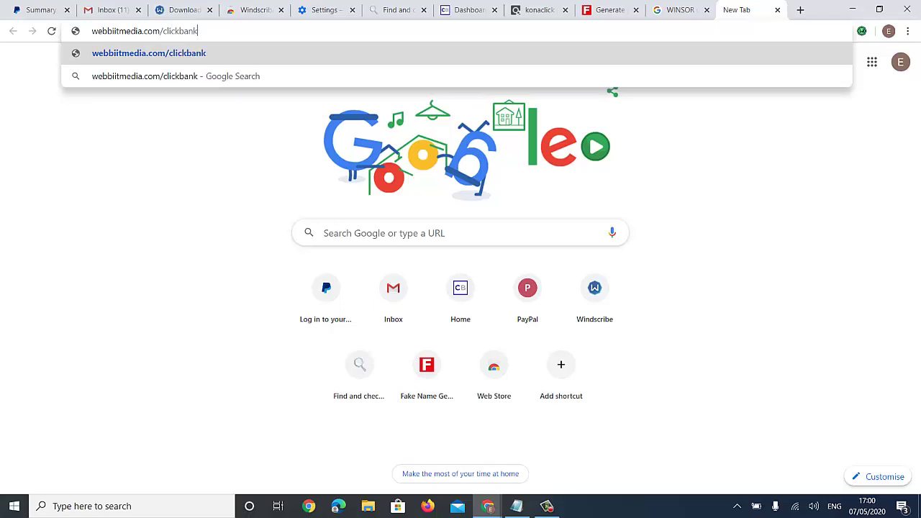
key(Return)
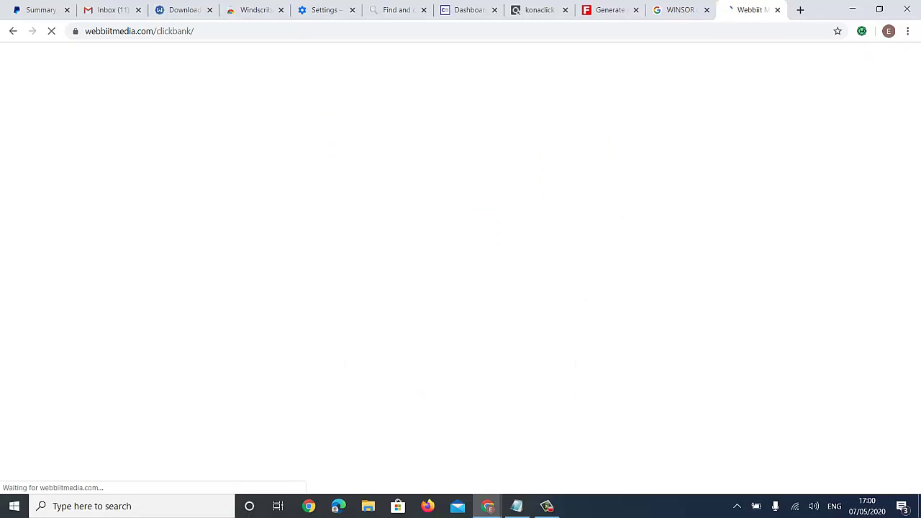
scroll(460, 266, down, 3)
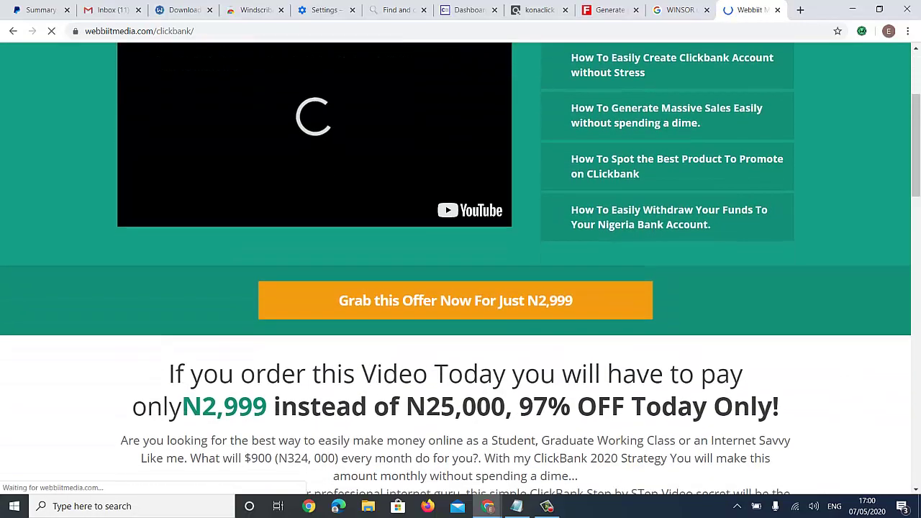
scroll(460, 267, down, 4)
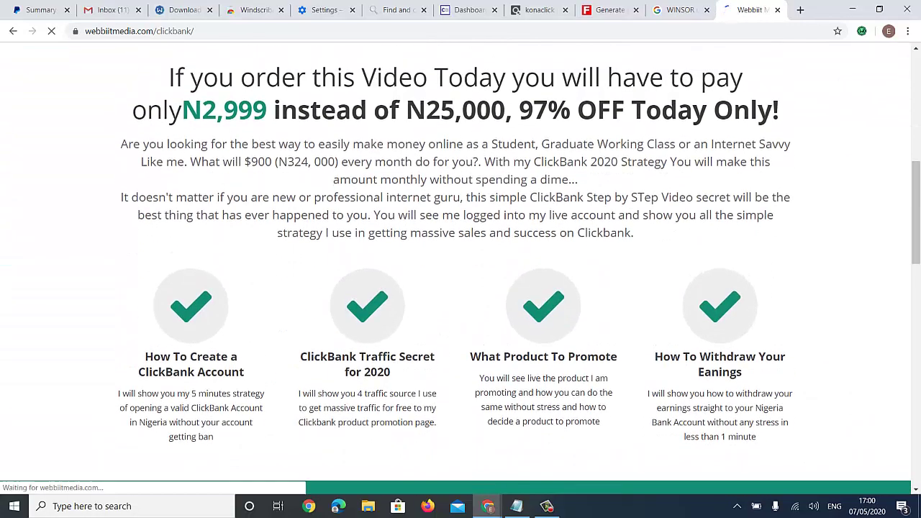
drag(182, 110, 267, 109)
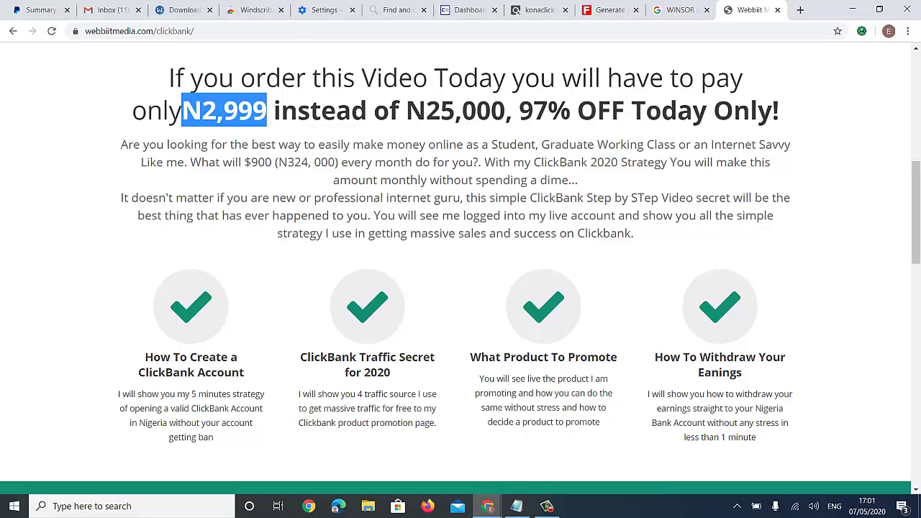
scroll(460, 270, down, 8)
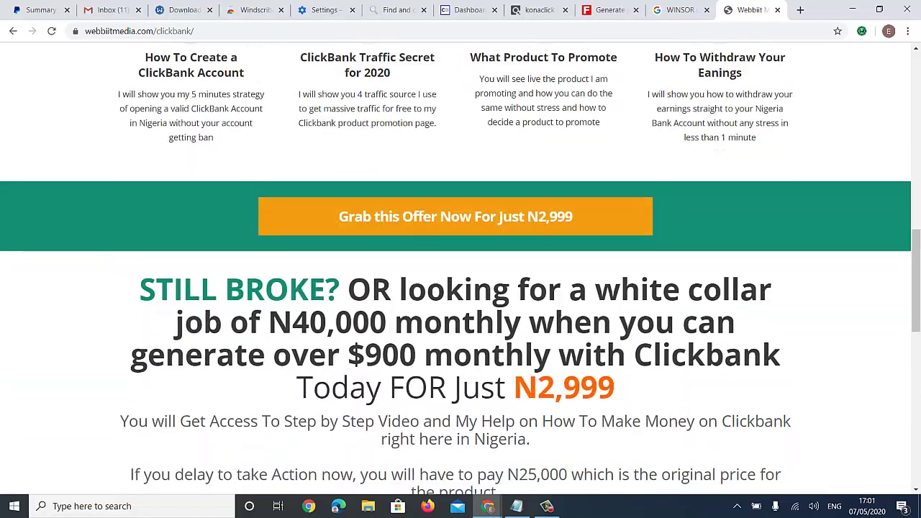
scroll(460, 270, down, 6)
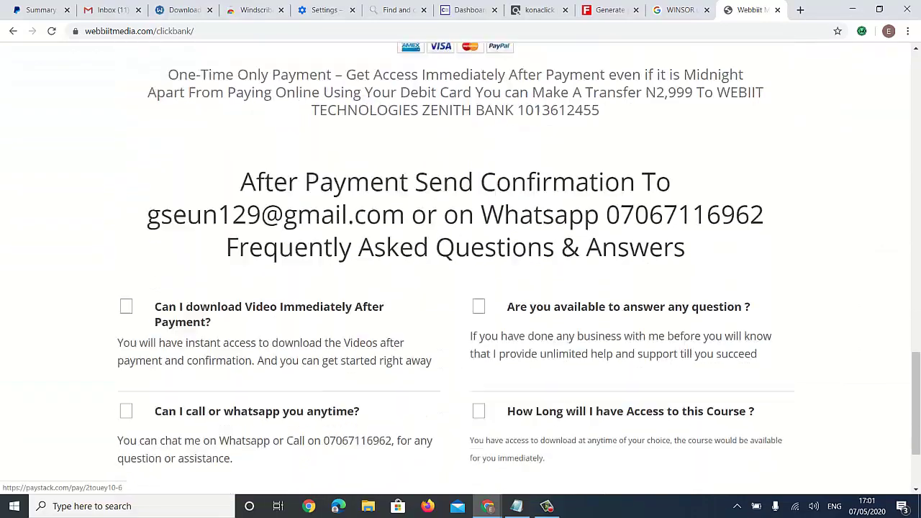
scroll(461, 270, up, 17)
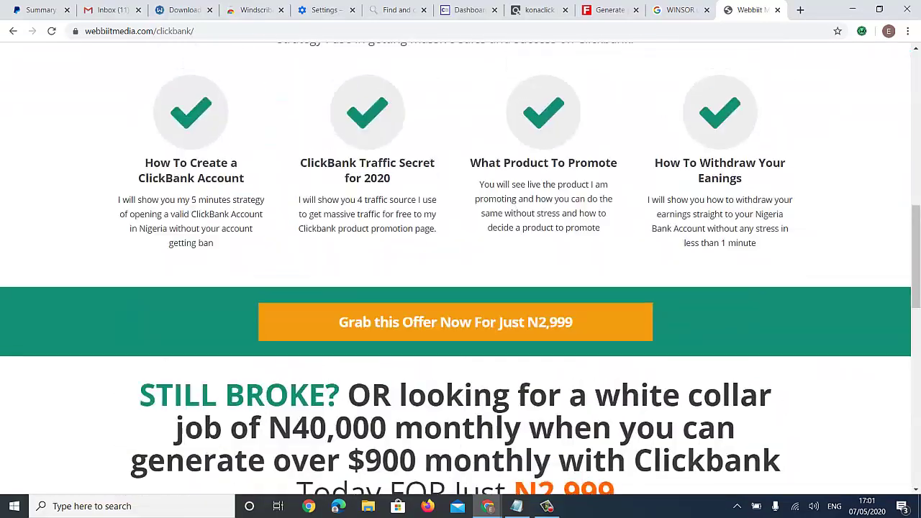
scroll(460, 270, up, 5)
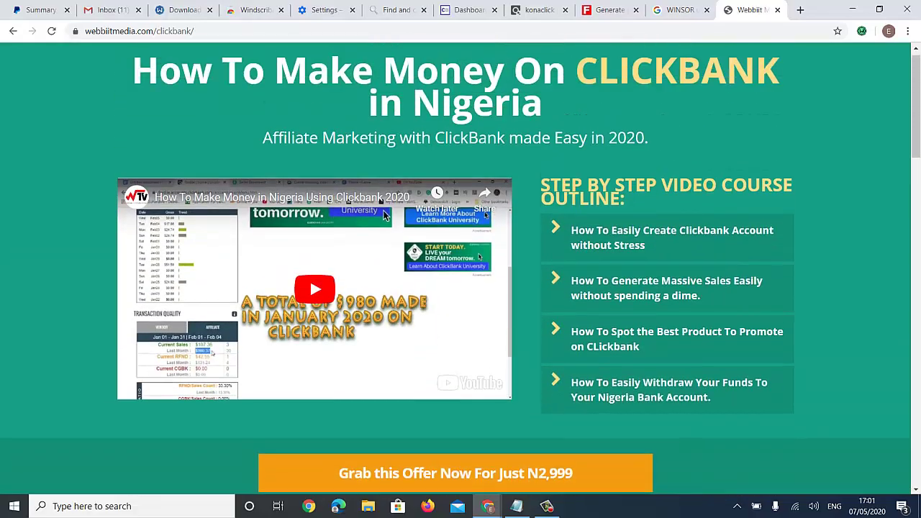
scroll(460, 270, down, 2)
scroll(460, 270, down, 3)
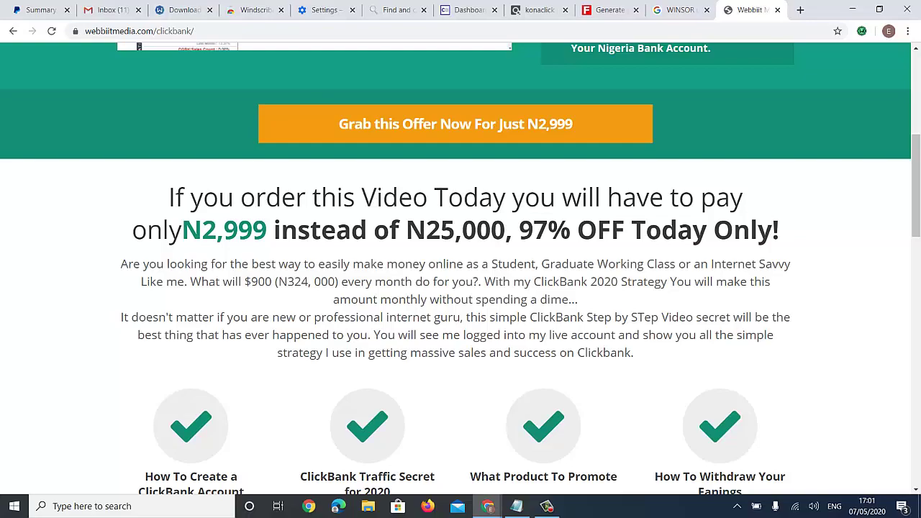
scroll(461, 270, up, 5)
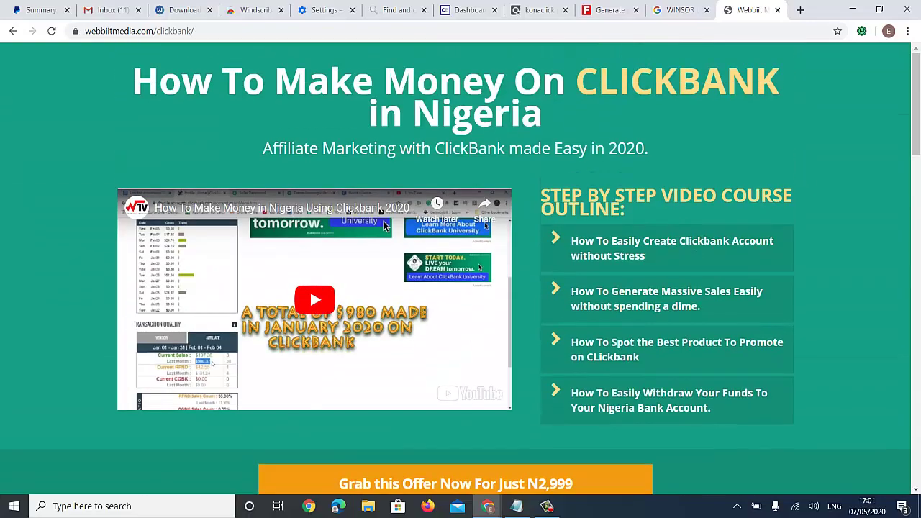
scroll(460, 267, down, 3)
scroll(461, 266, up, 2)
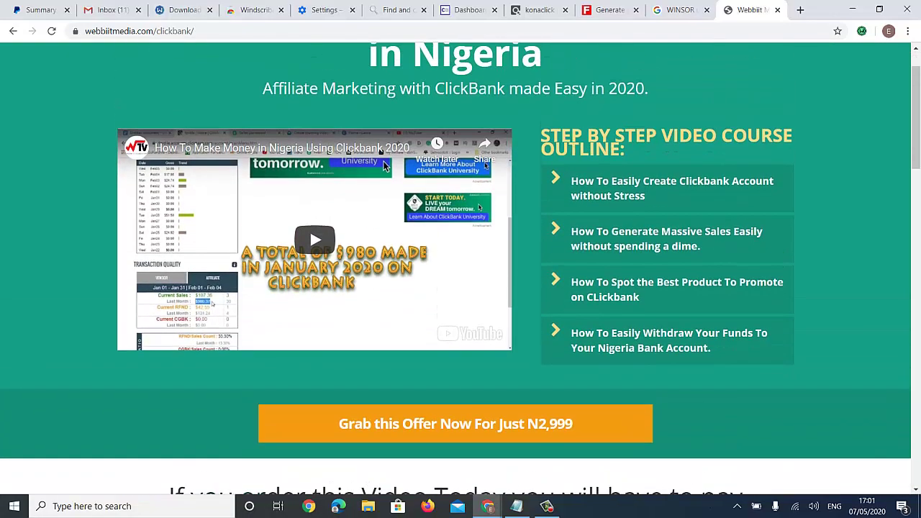